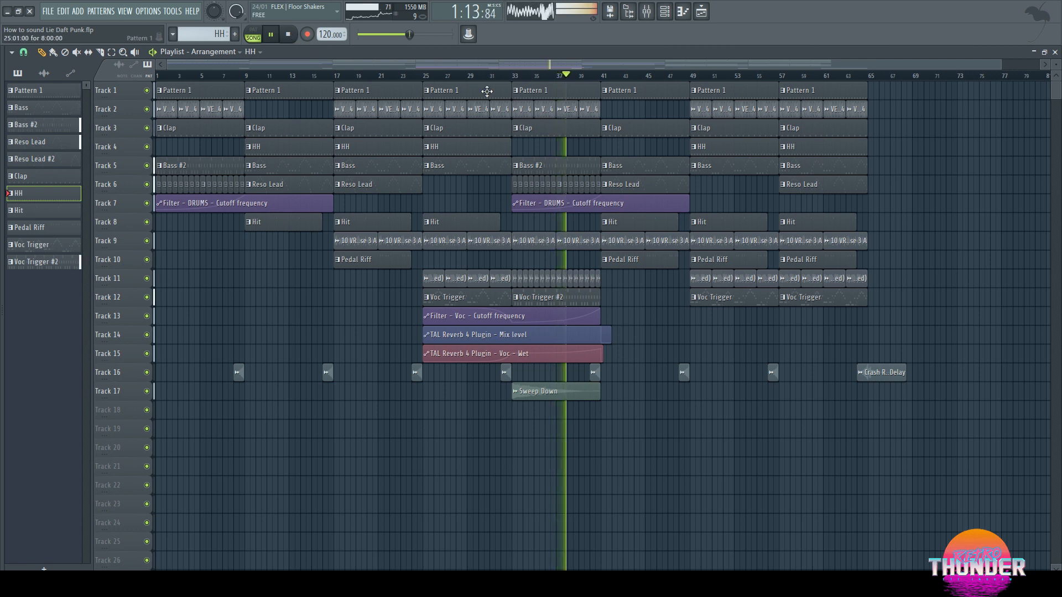
Step: Stop the song playback and leave only Tracks 1, 2 and 3 active in the playlist
click(895, 372)
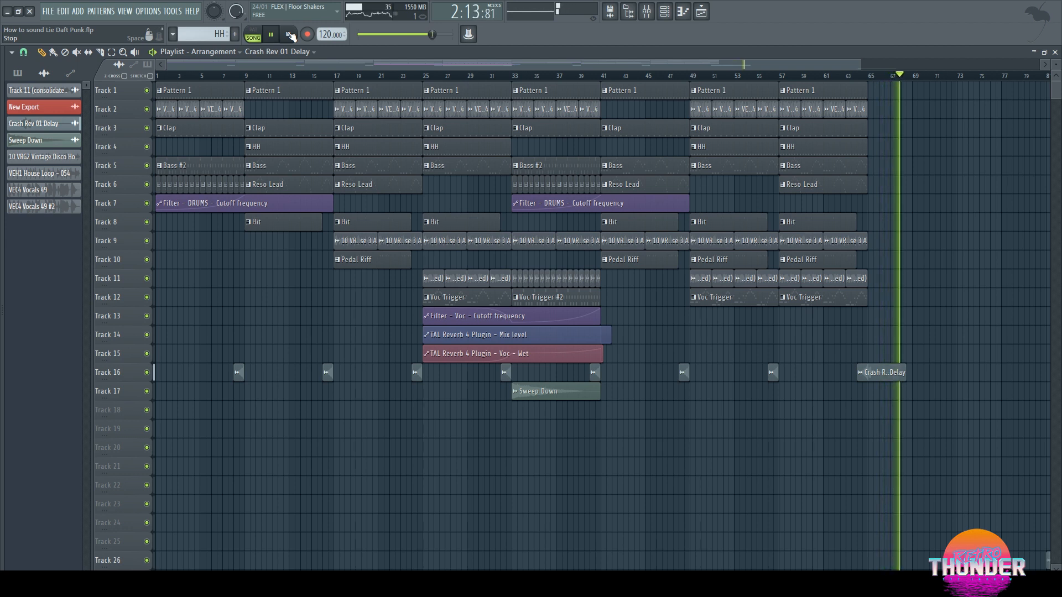
click(288, 35)
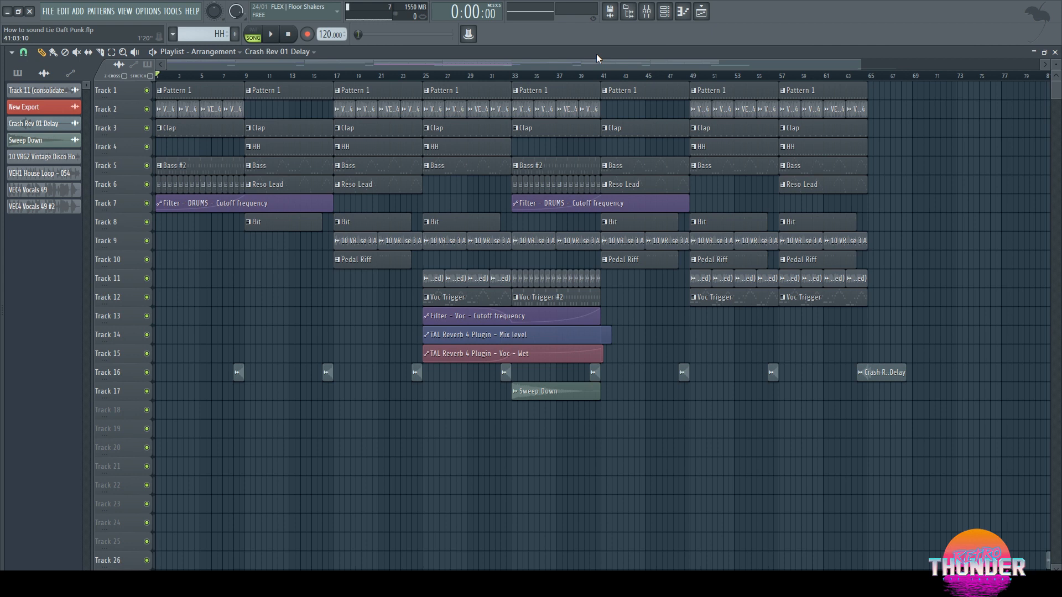
ctrl+click(147, 90)
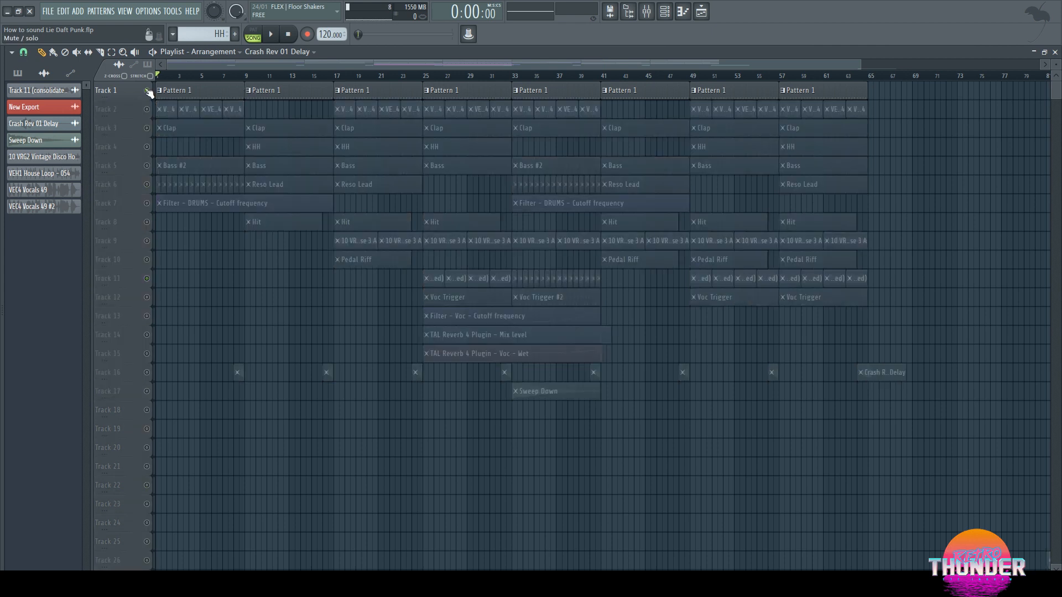
click(147, 110)
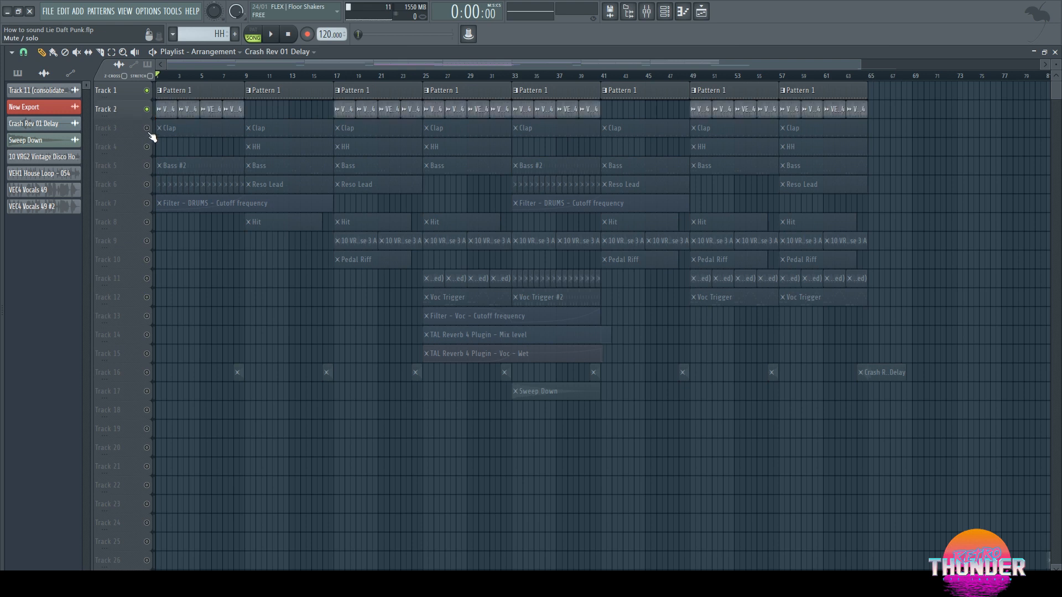
click(147, 129)
Step: Reduce the playlist to a floating window beside the channel rack and open Pattern 1's VEH1 Soft Kick - 017 channel
double_click(607, 51)
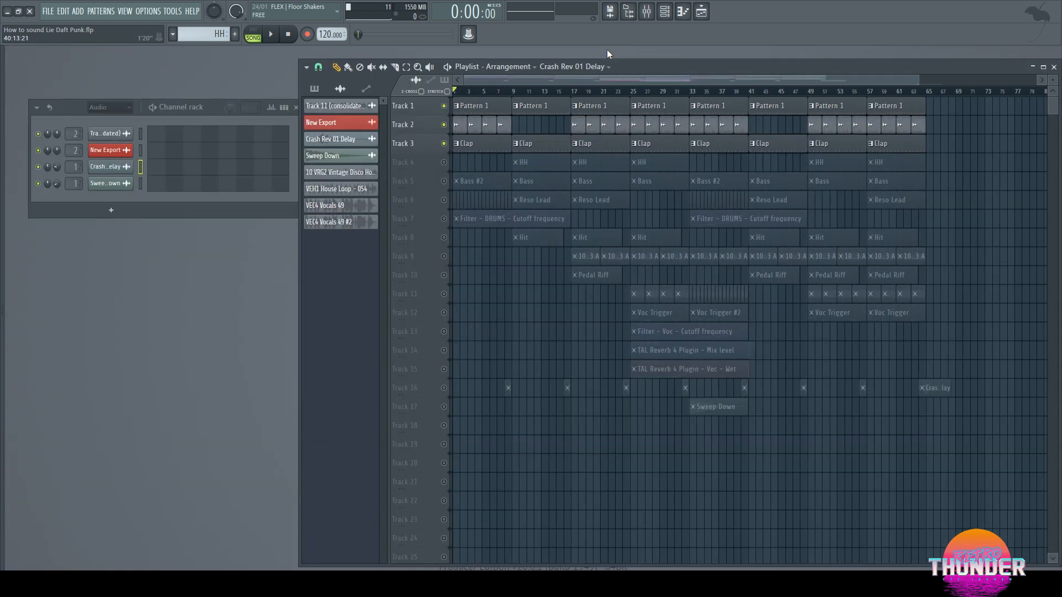
drag(671, 68, 664, 62)
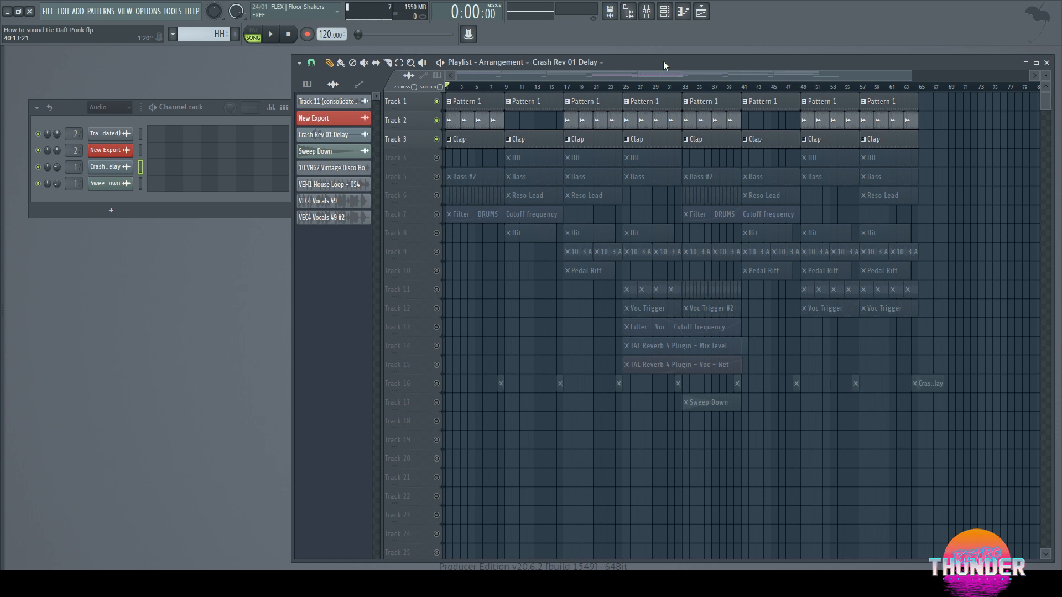
click(483, 101)
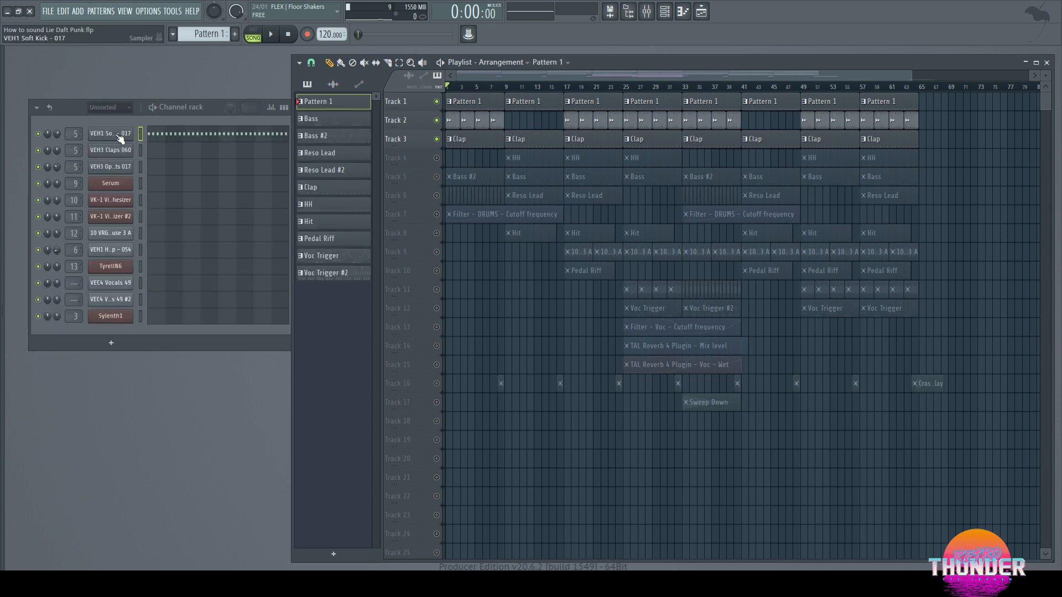
click(120, 138)
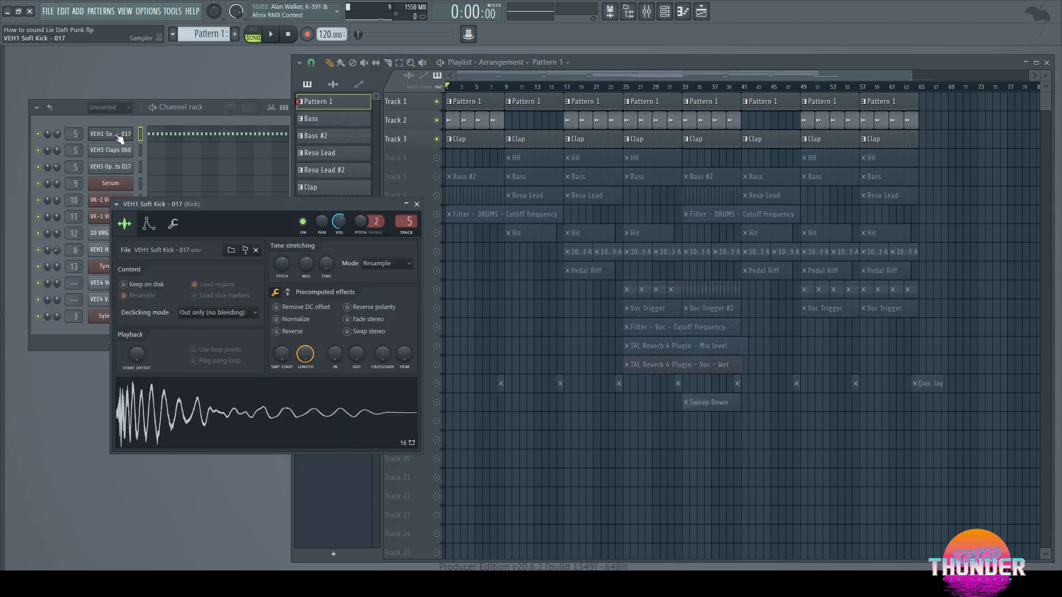
Step: Play the active drum tracks with the soft kick's sampler in view, and stop the playback
click(273, 35)
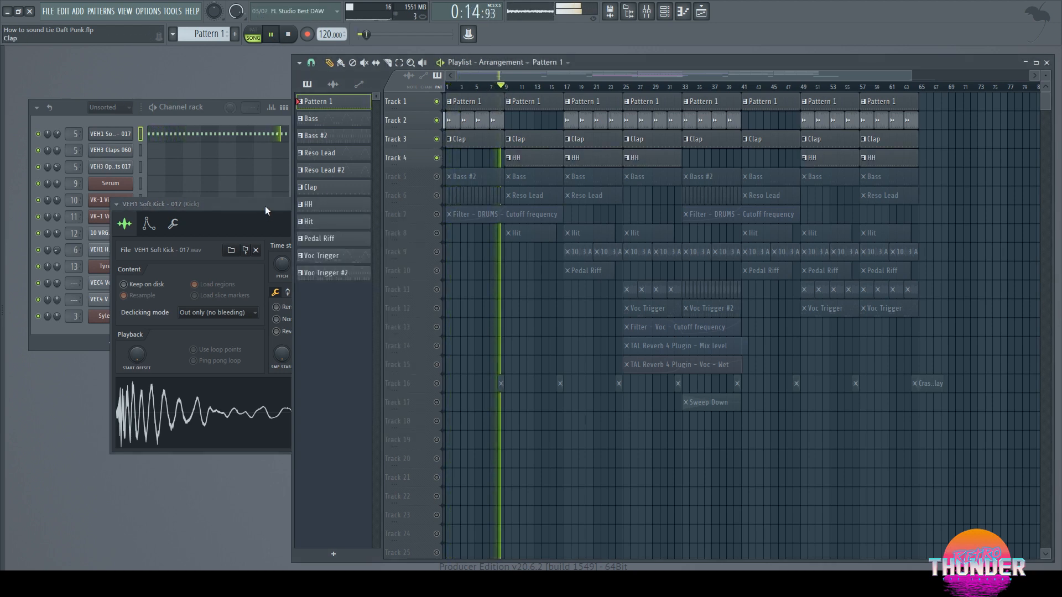
click(264, 204)
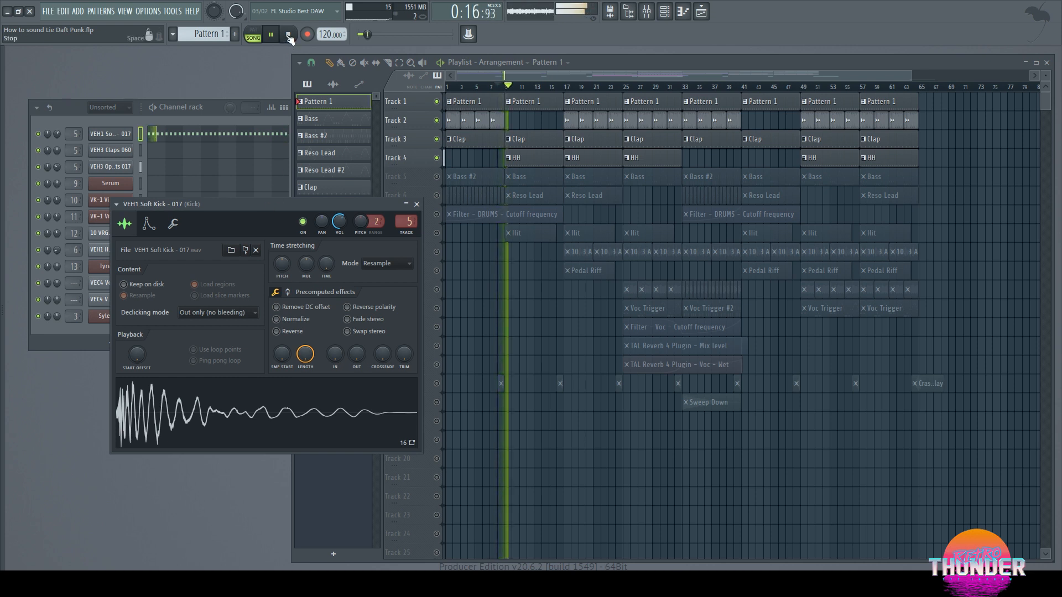
key(space)
Step: Inspect the Kick mixer track of the soft kick channel in Pattern 1 and close the mixer
click(479, 99)
click(129, 136)
double_click(403, 222)
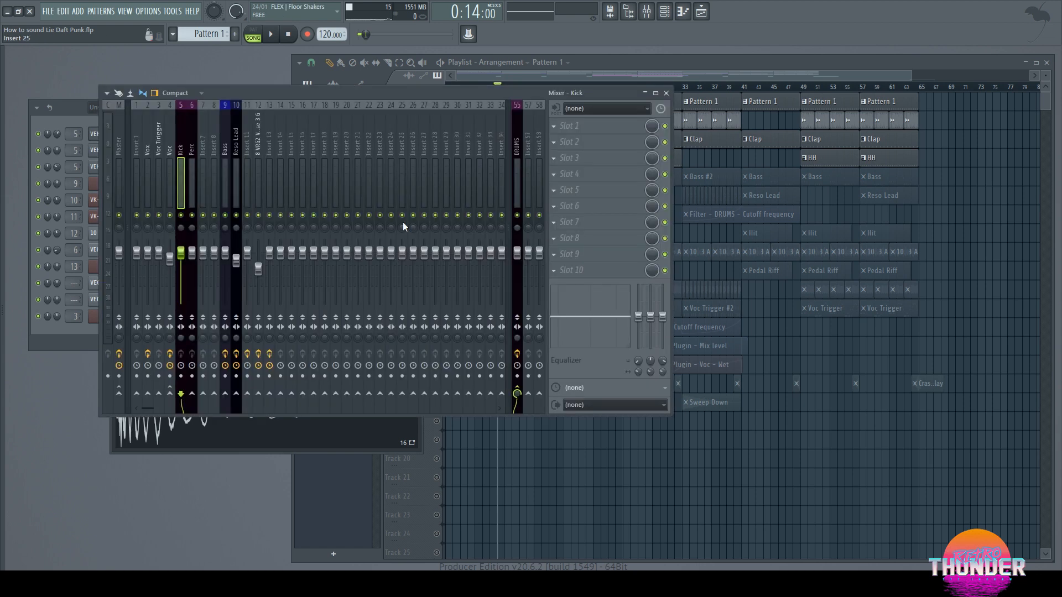
click(666, 92)
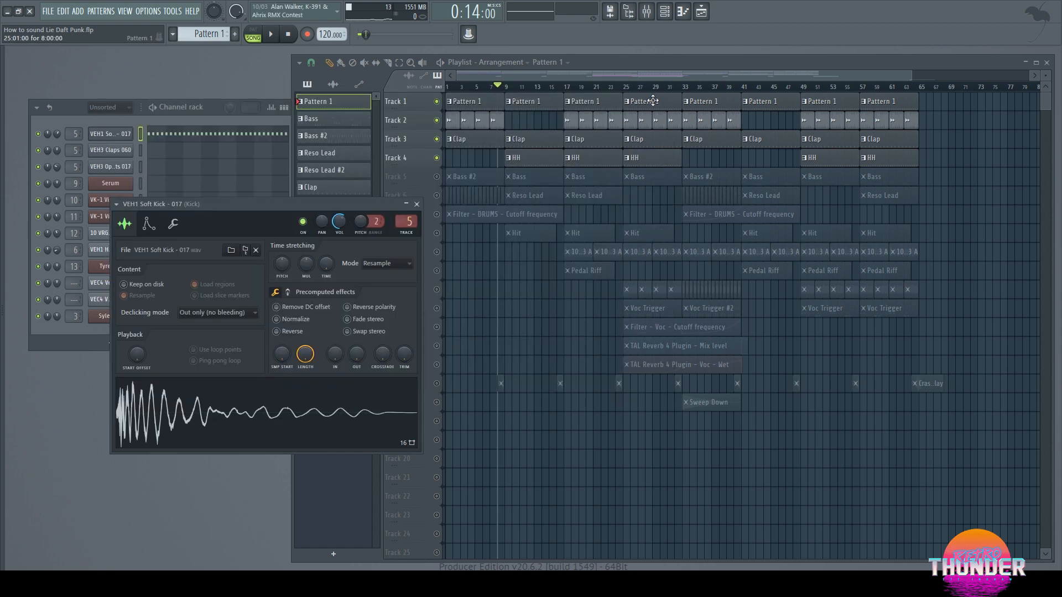
Step: Play the Clap pattern on its own with the VEH3 Claps 060 sampler open, and check its mixer track
click(492, 139)
click(113, 152)
click(257, 37)
click(270, 34)
key(F9)
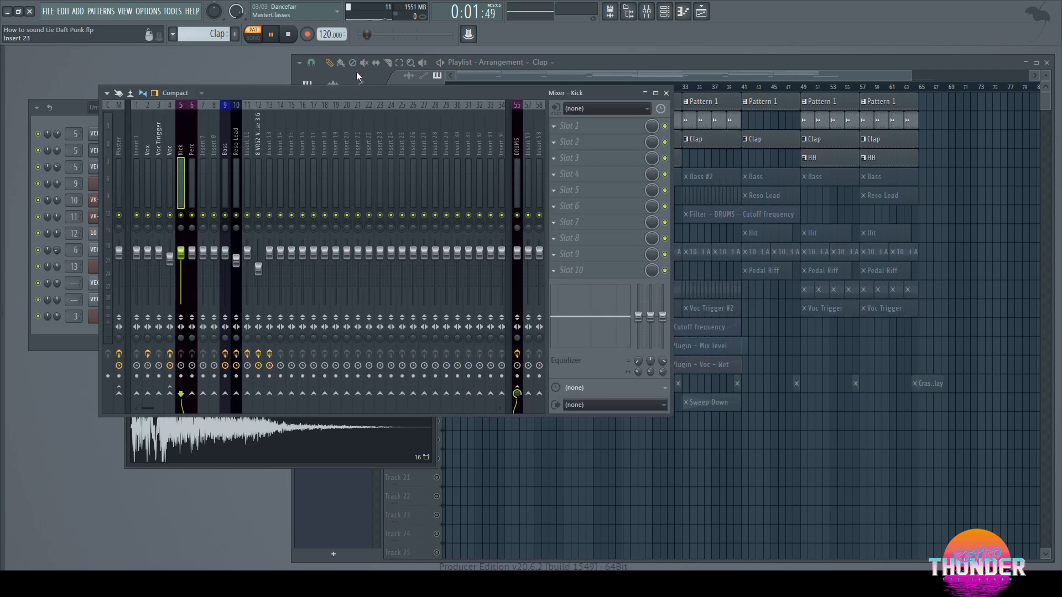
click(666, 93)
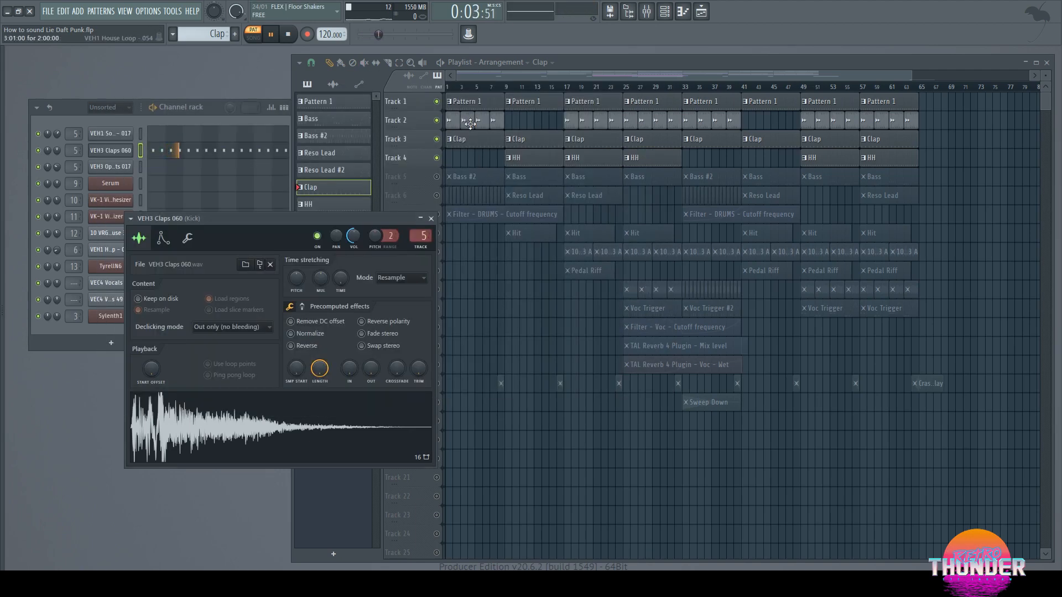
Step: Open the VEH1 House Loop - 054 sample settings, play the soloed Track 2 in song mode and check its mixer routing
double_click(470, 124)
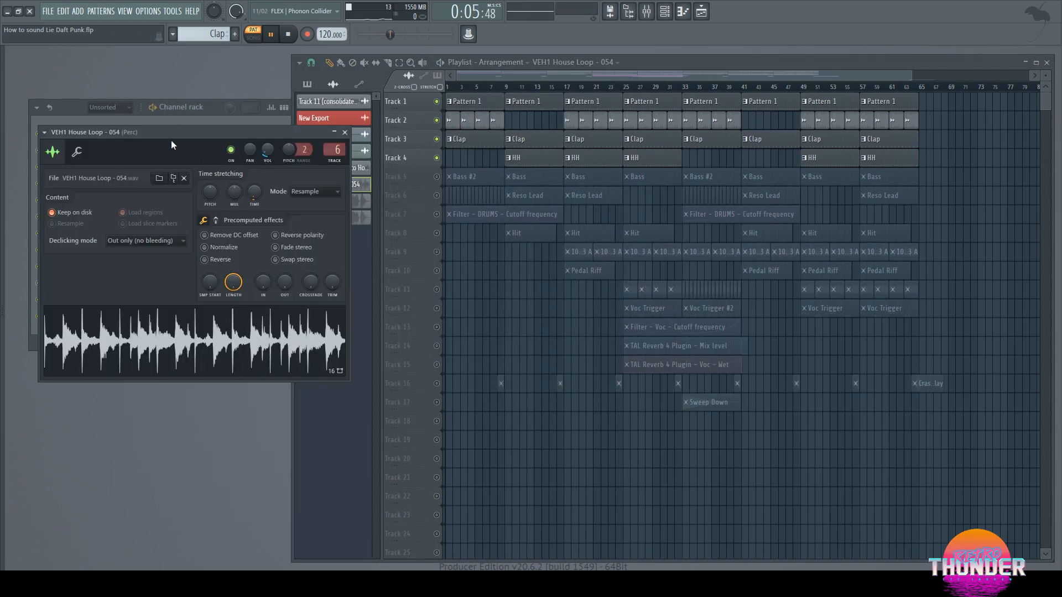
right_click(436, 121)
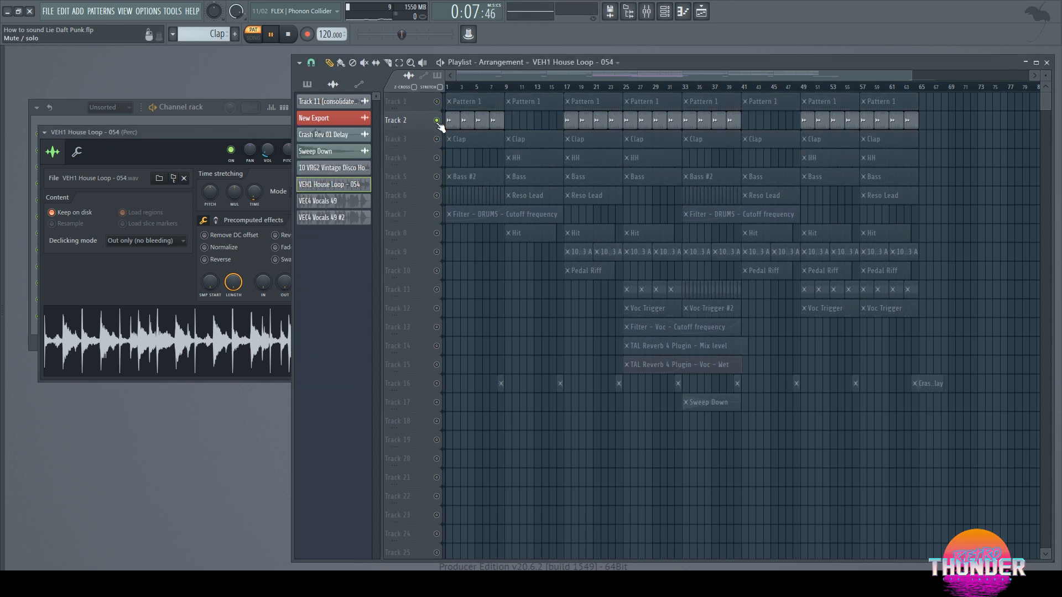
key(l)
drag(259, 139, 339, 226)
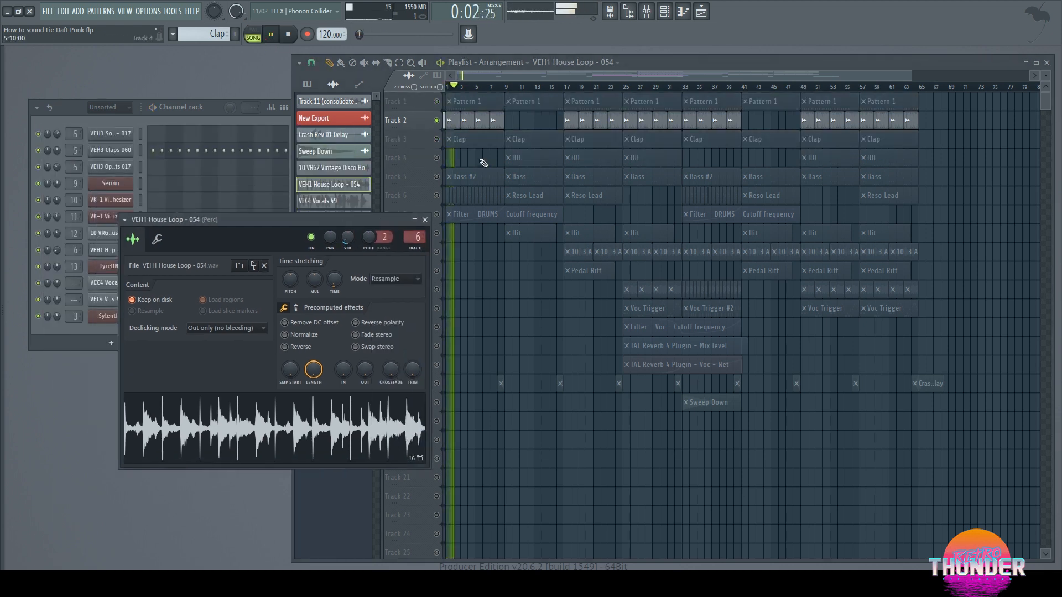
double_click(408, 236)
click(666, 92)
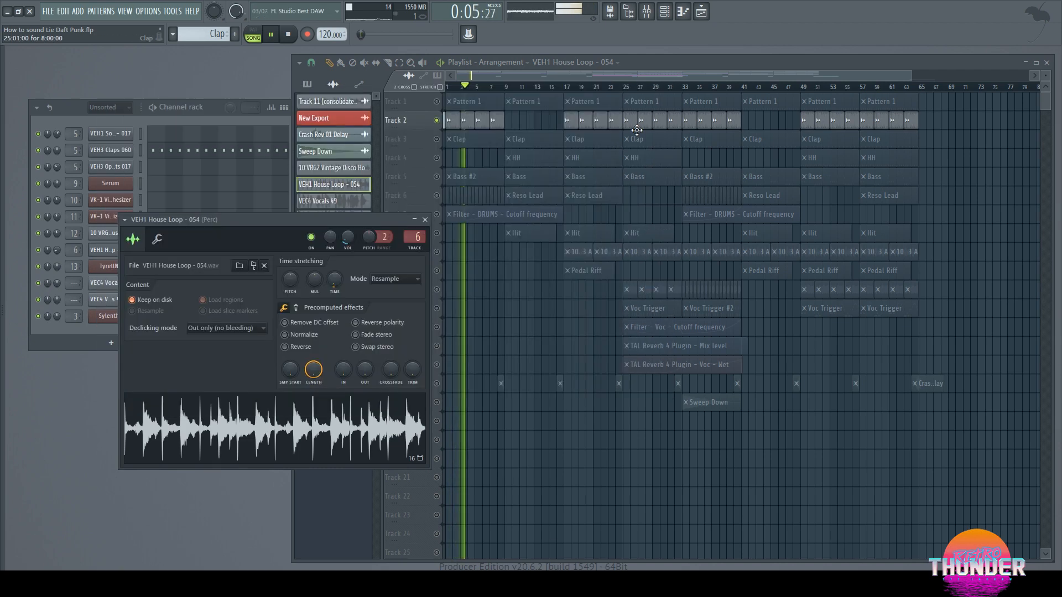
Step: Solo Track 4, play it from around bar 12, and check the HH pattern's channel and mixer track
right_click(436, 159)
click(530, 87)
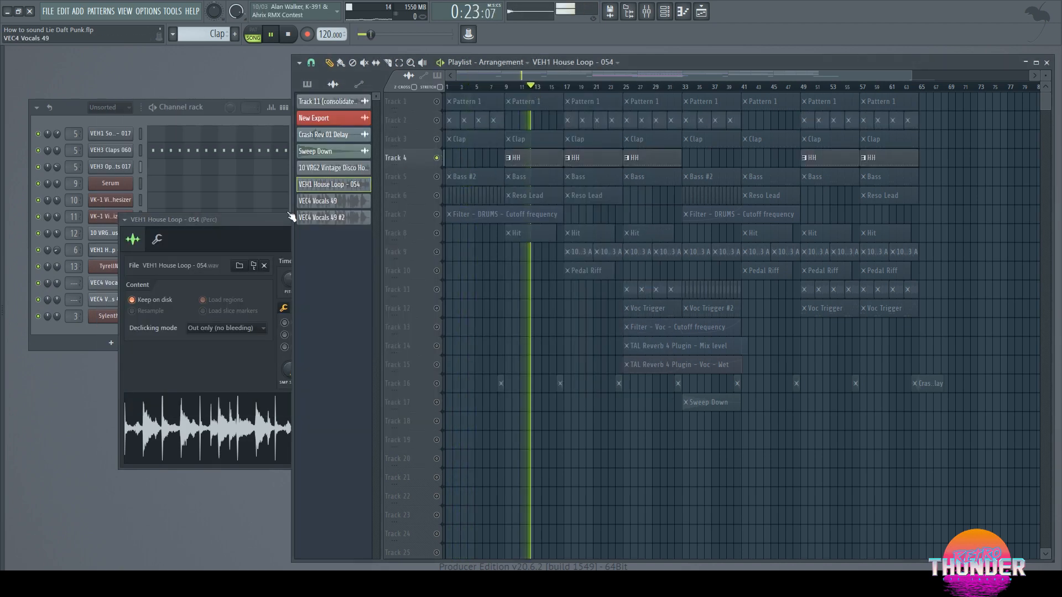
drag(267, 218, 274, 273)
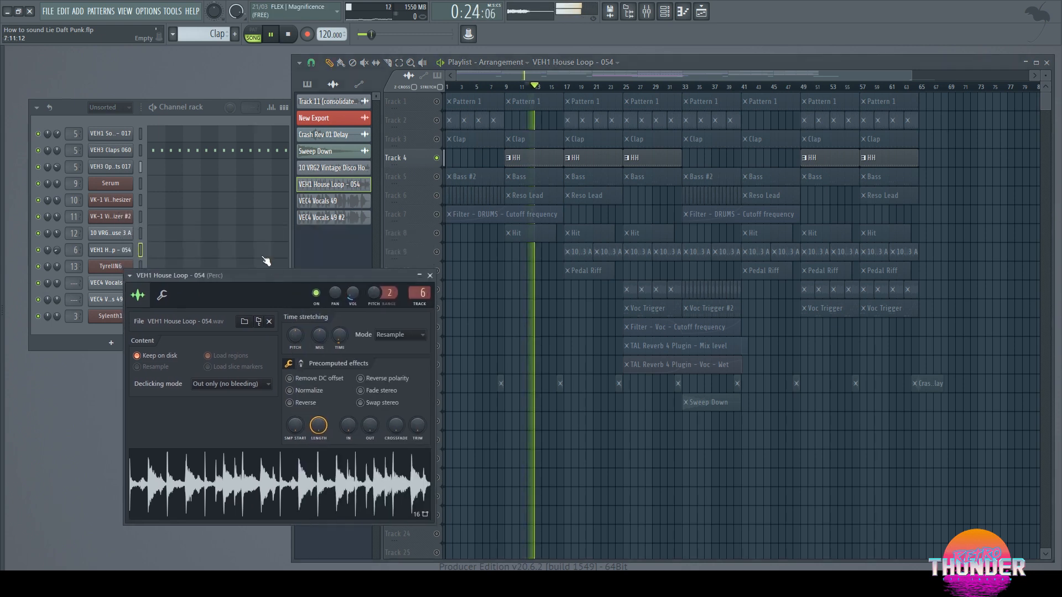
click(516, 159)
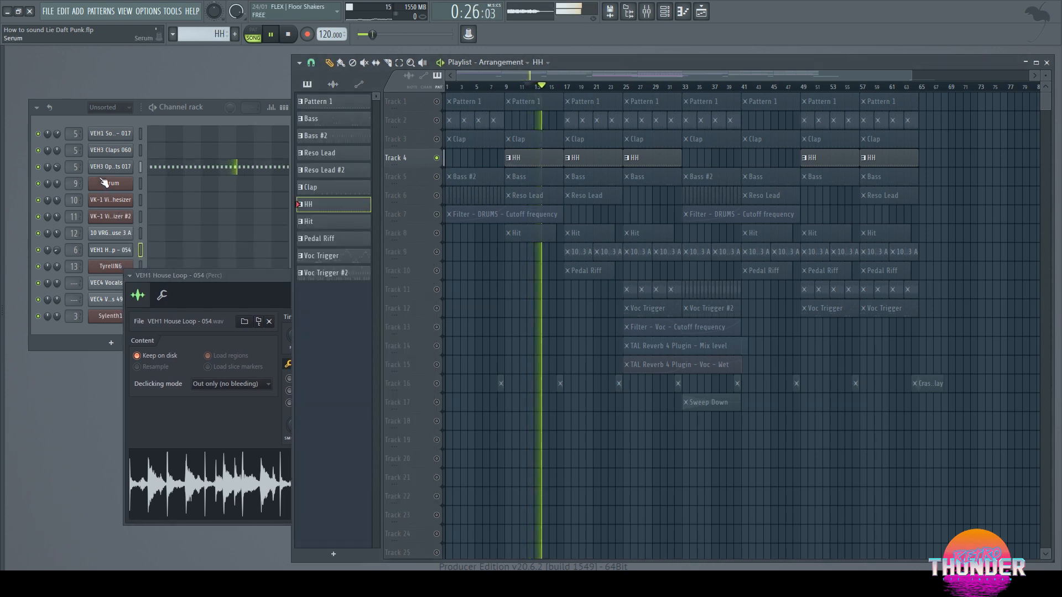
double_click(71, 168)
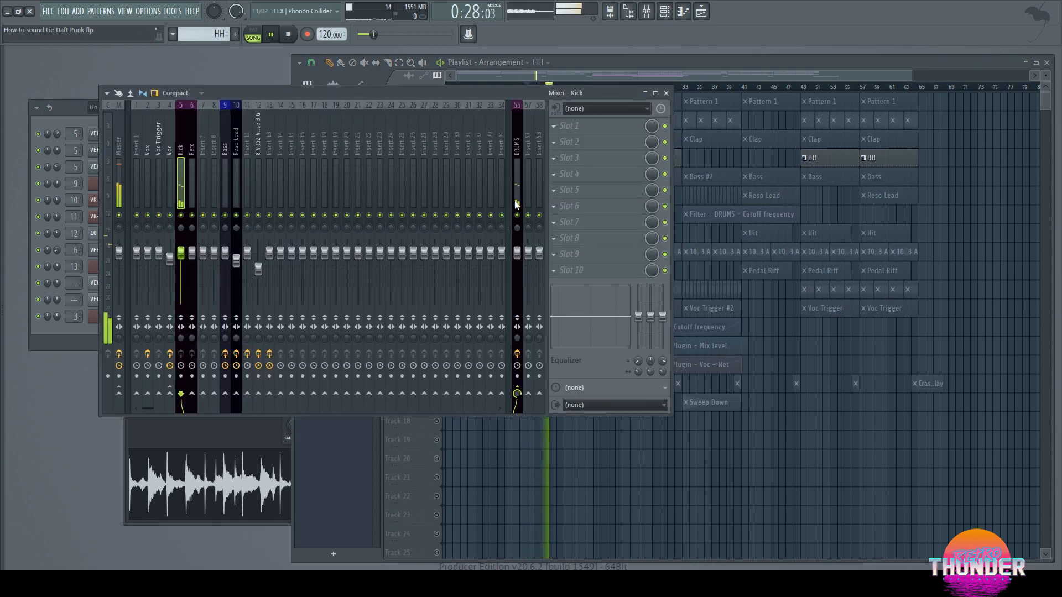
click(667, 96)
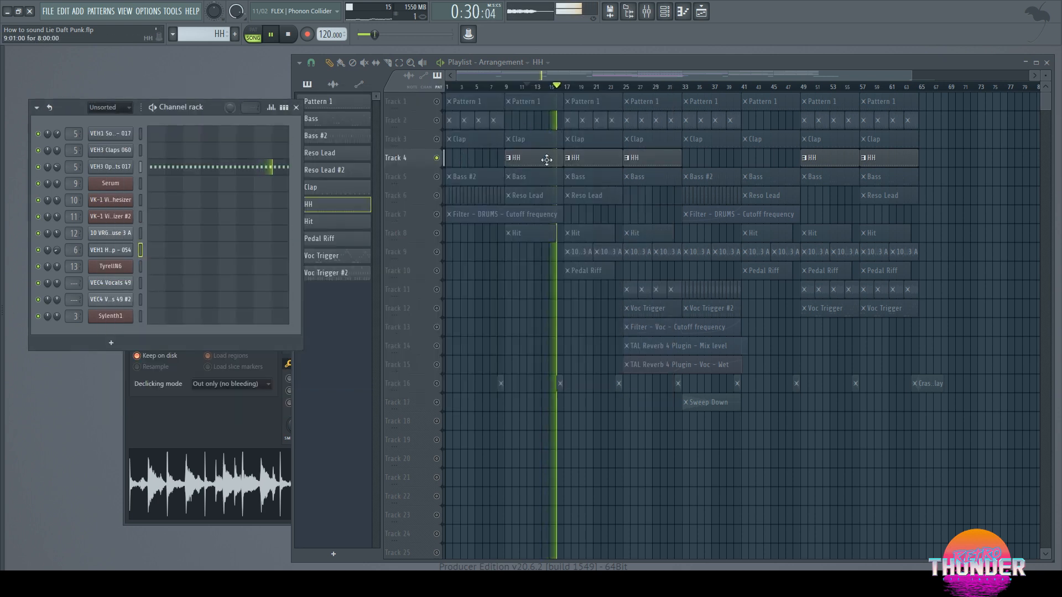
Step: Unmute Tracks 1, 2 and 3 alongside the hi-hat track
click(437, 101)
click(436, 120)
click(436, 139)
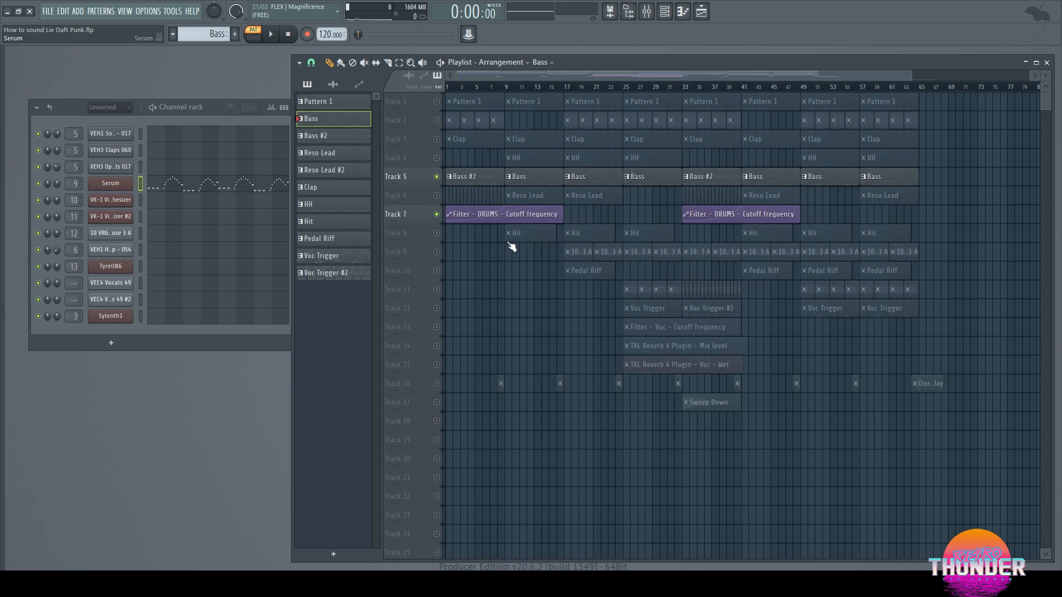
Step: Open the Serum plugin of the Bass pattern and show its effects page
click(111, 183)
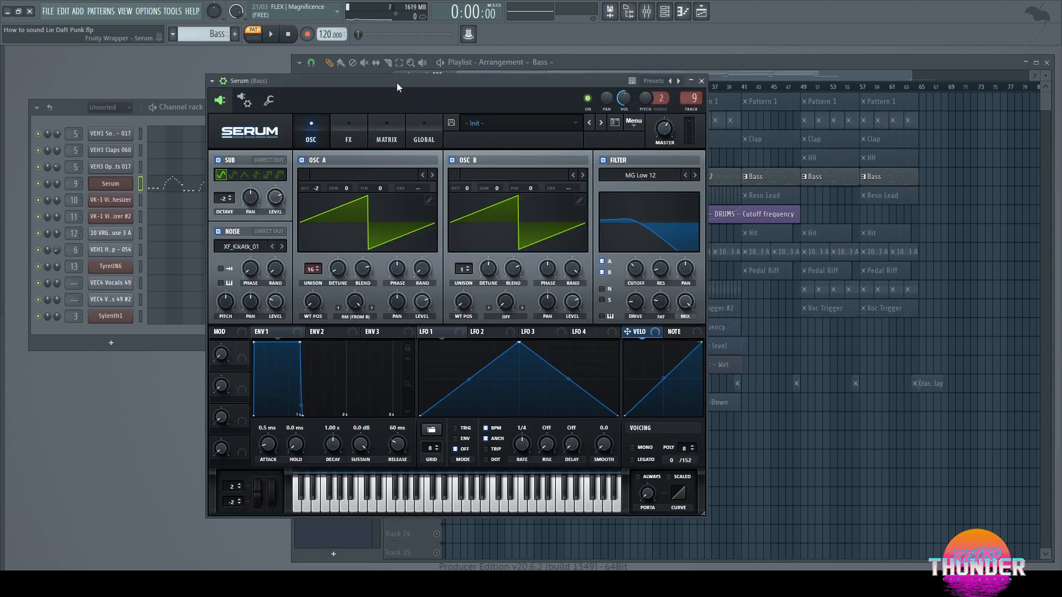
drag(397, 83, 423, 95)
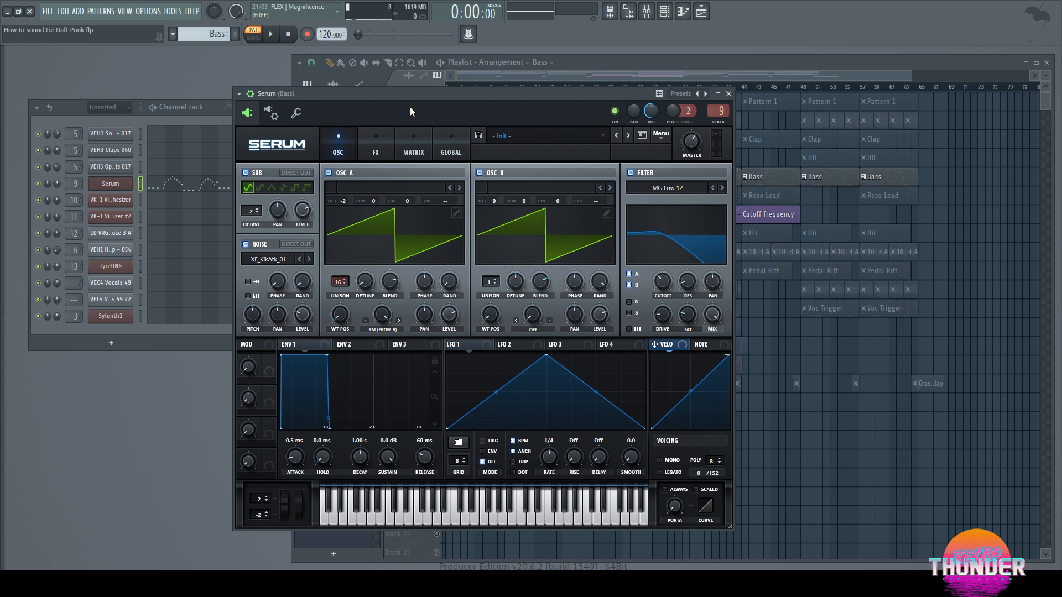
click(375, 142)
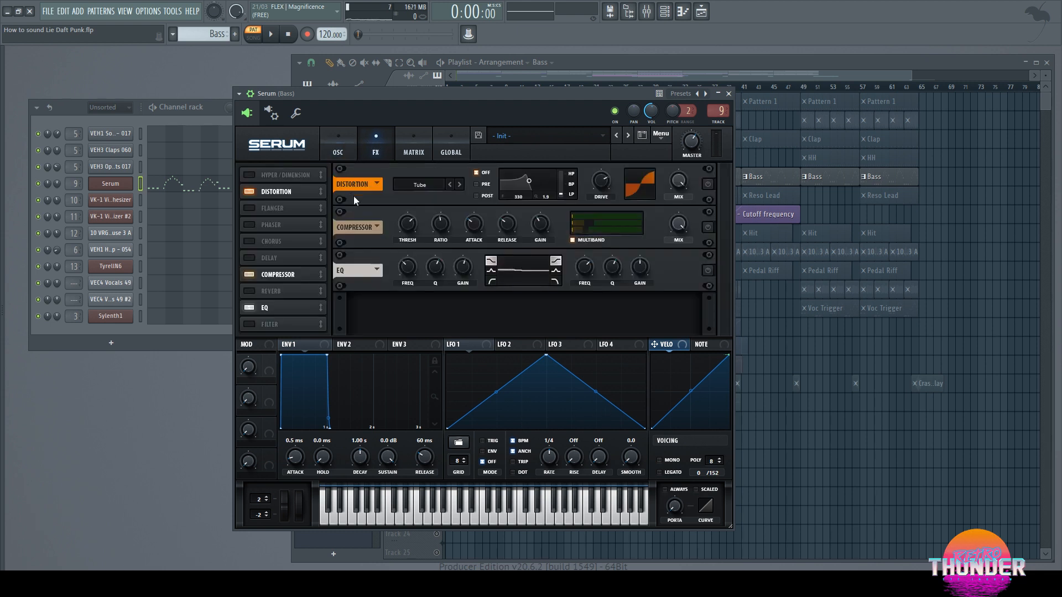
Step: Play the Bass pattern and switch on the Distortion and Compressor effects in Serum
click(281, 31)
click(708, 183)
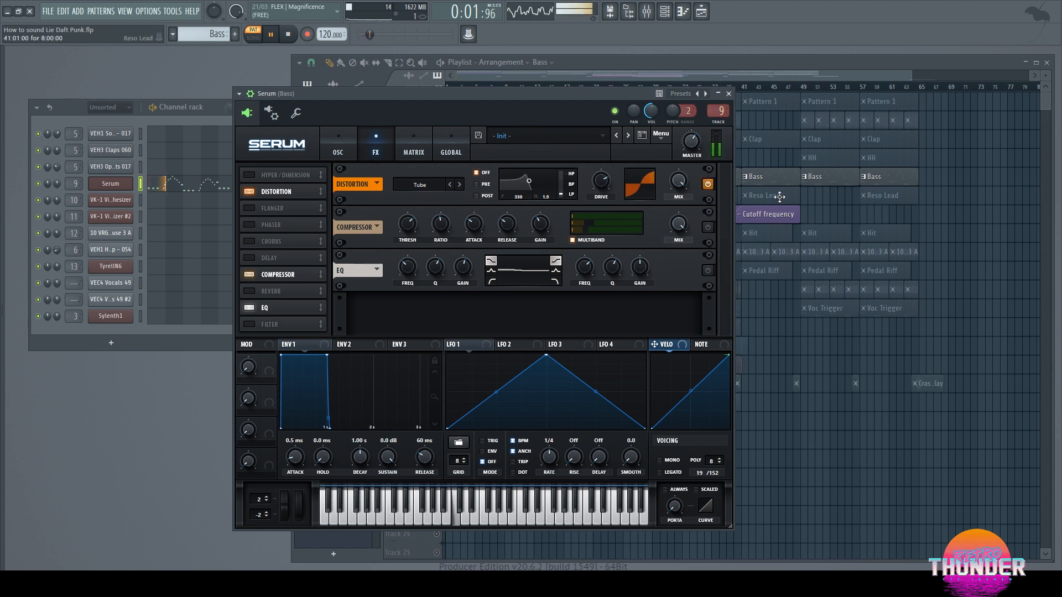
click(707, 227)
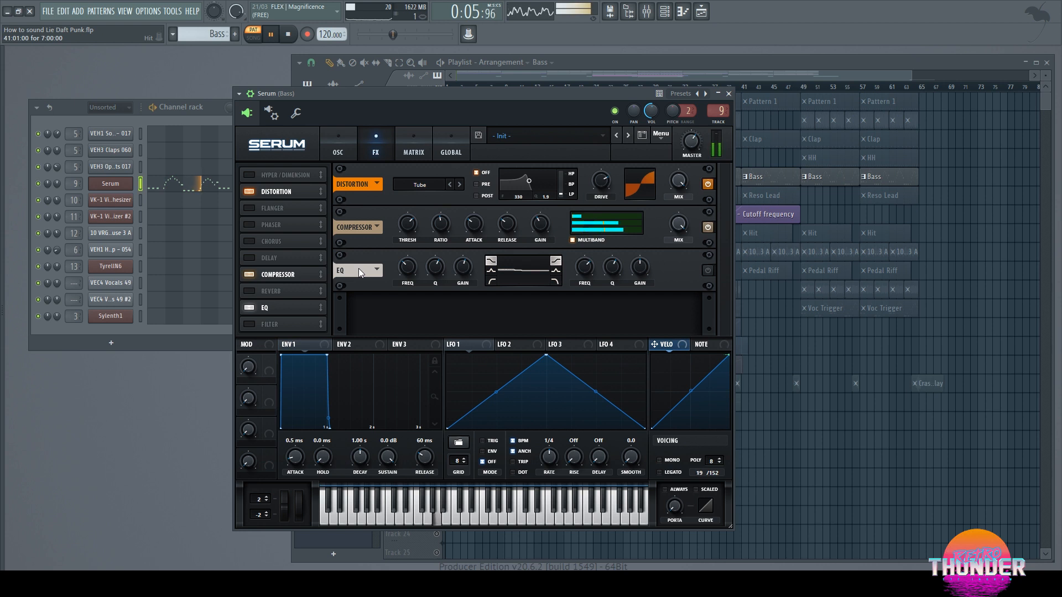
Step: Review Serum's oscillator page during playback, close the plugin and stop the bass pattern
click(347, 143)
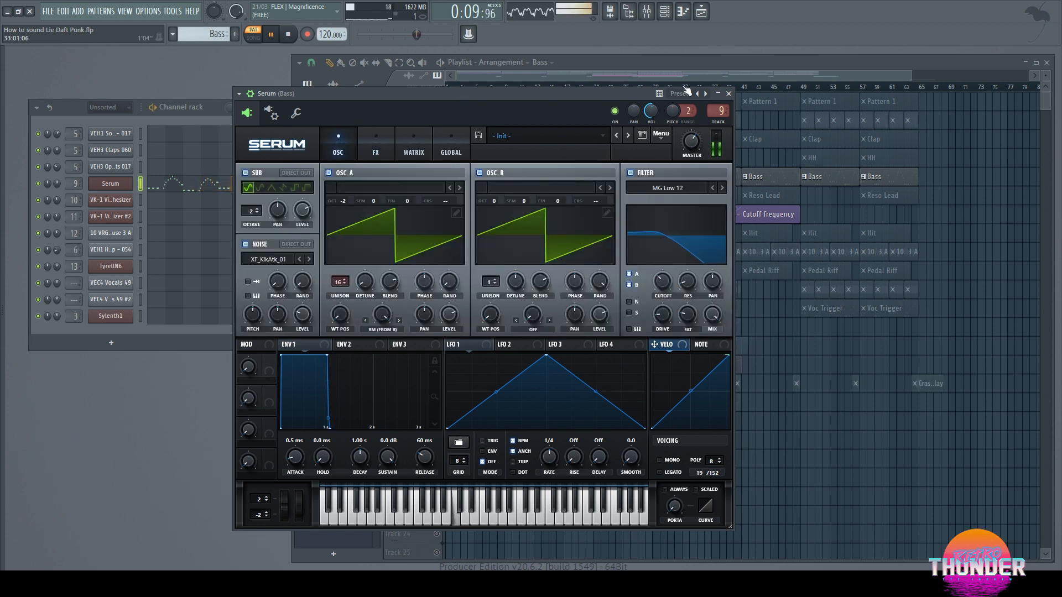
click(728, 93)
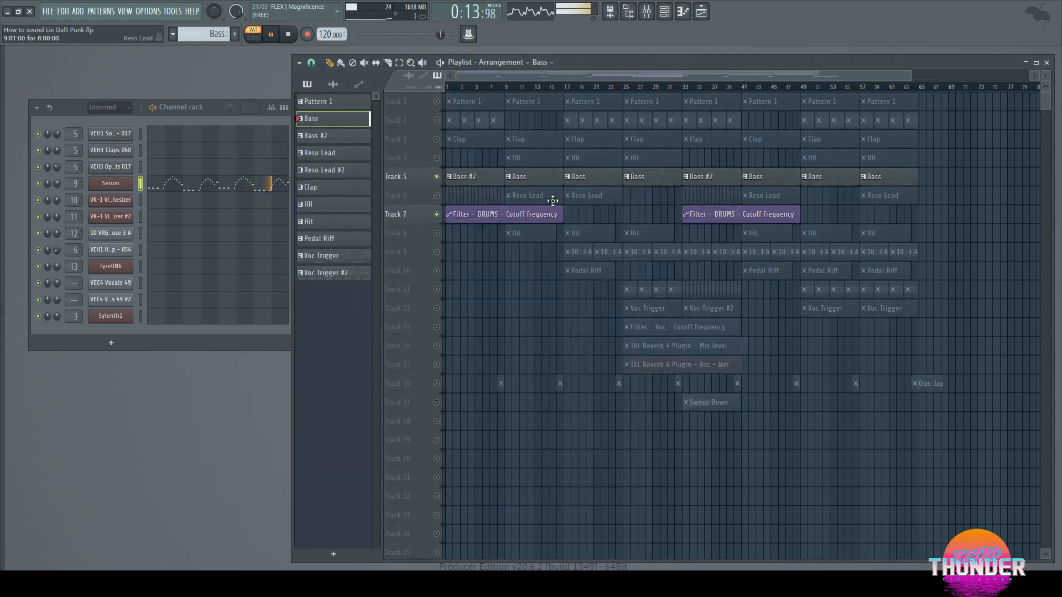
key(space)
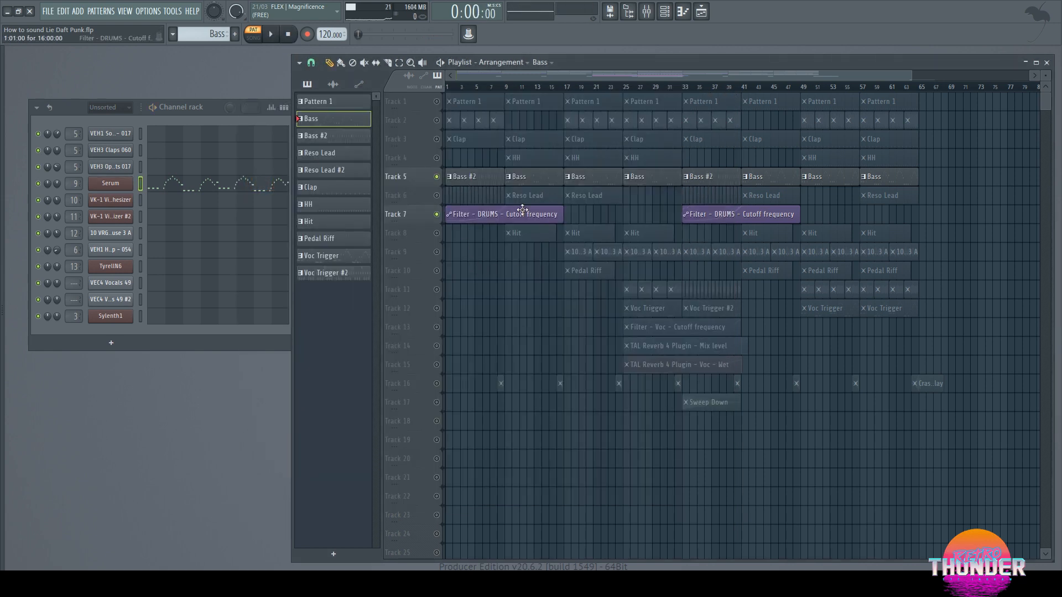
Step: Unmute Track 6 and open the Reso Lead pattern's VK-1 Viking Synthesizer
click(537, 196)
click(437, 196)
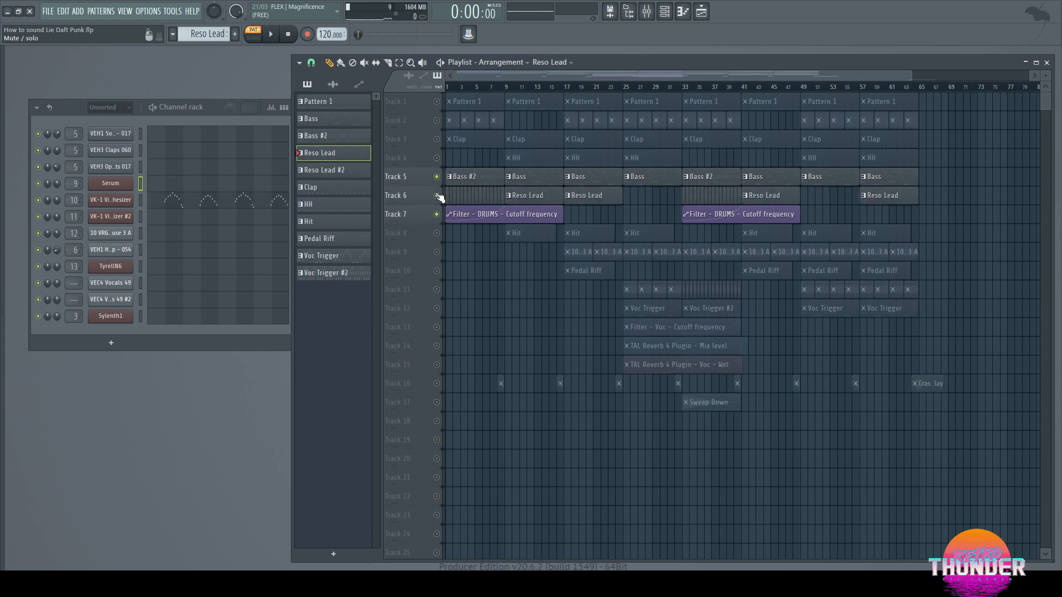
click(112, 201)
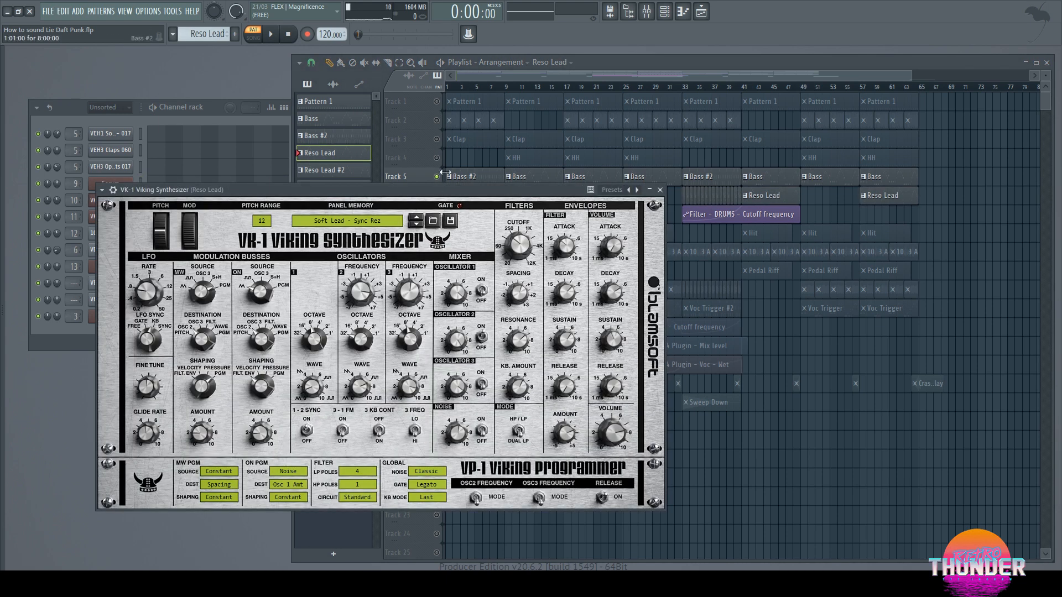
drag(394, 197, 430, 154)
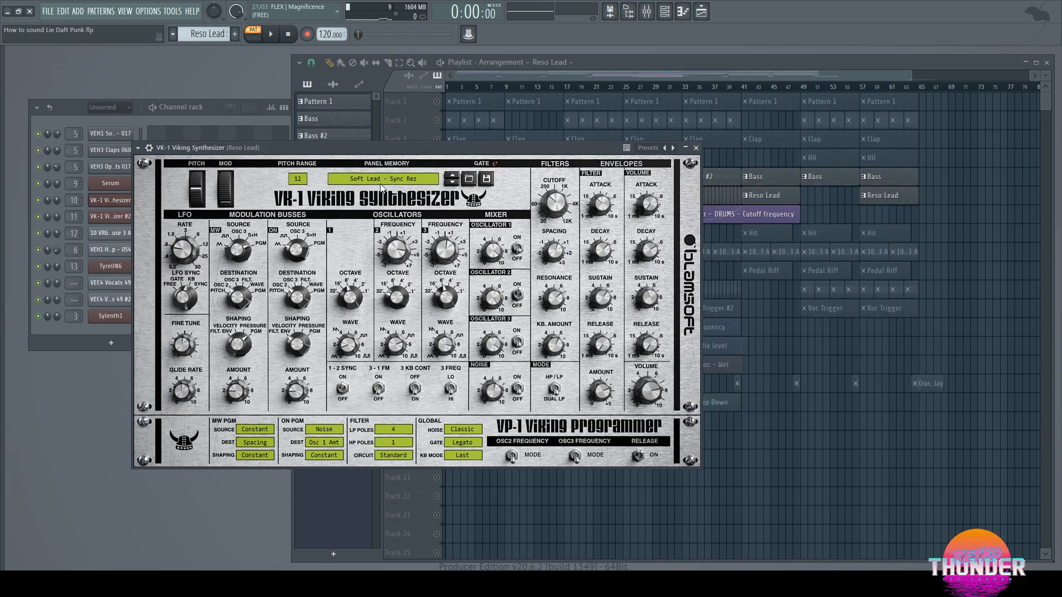
Step: Close the VK-1 synthesizer, switch to pattern mode and play the Reso Lead pattern by itself briefly
click(696, 147)
key(l)
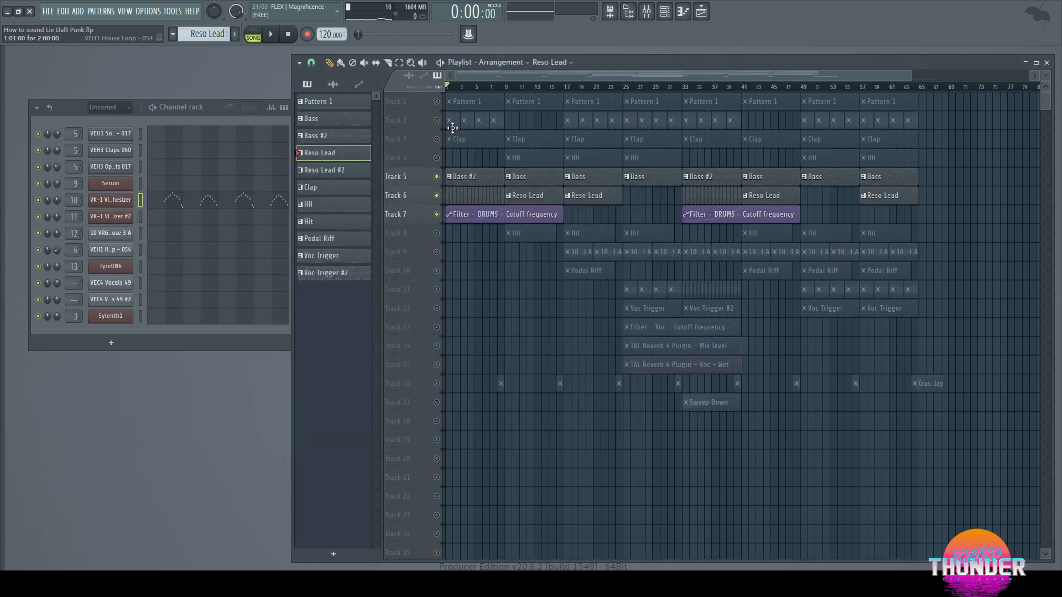
click(507, 88)
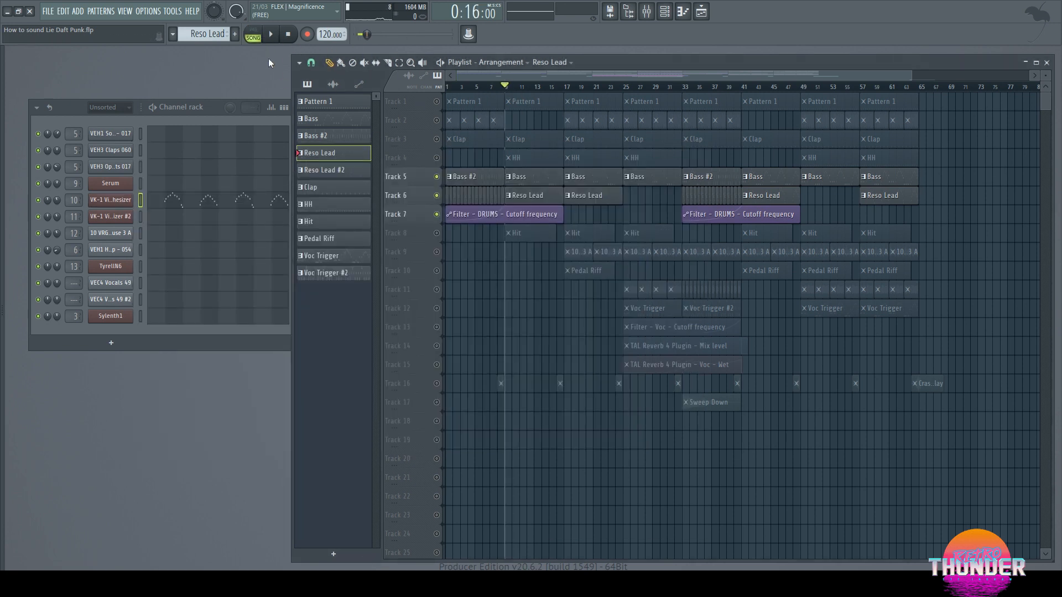
click(253, 35)
click(271, 34)
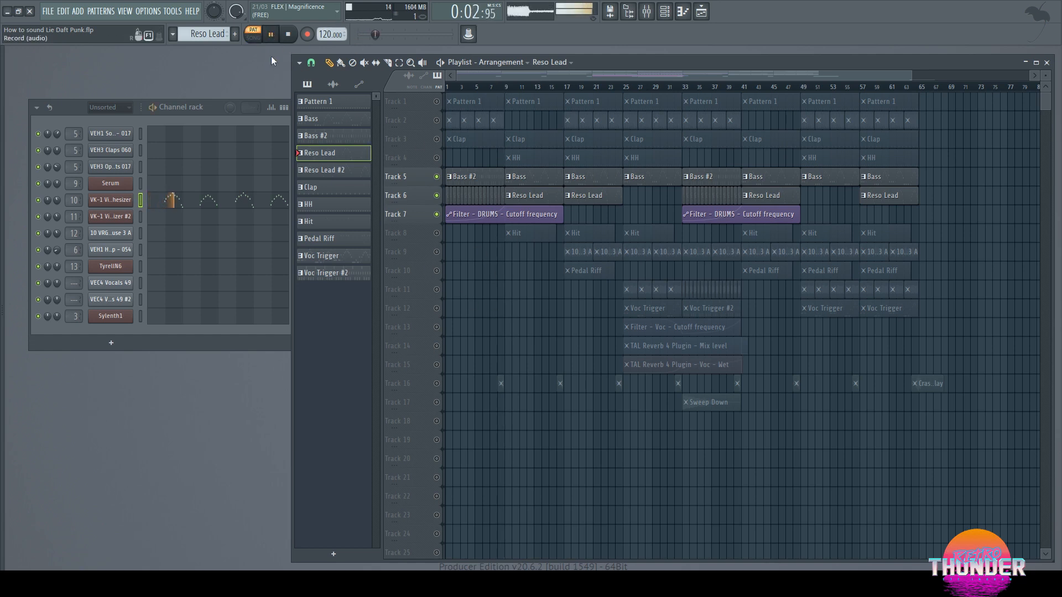
key(space)
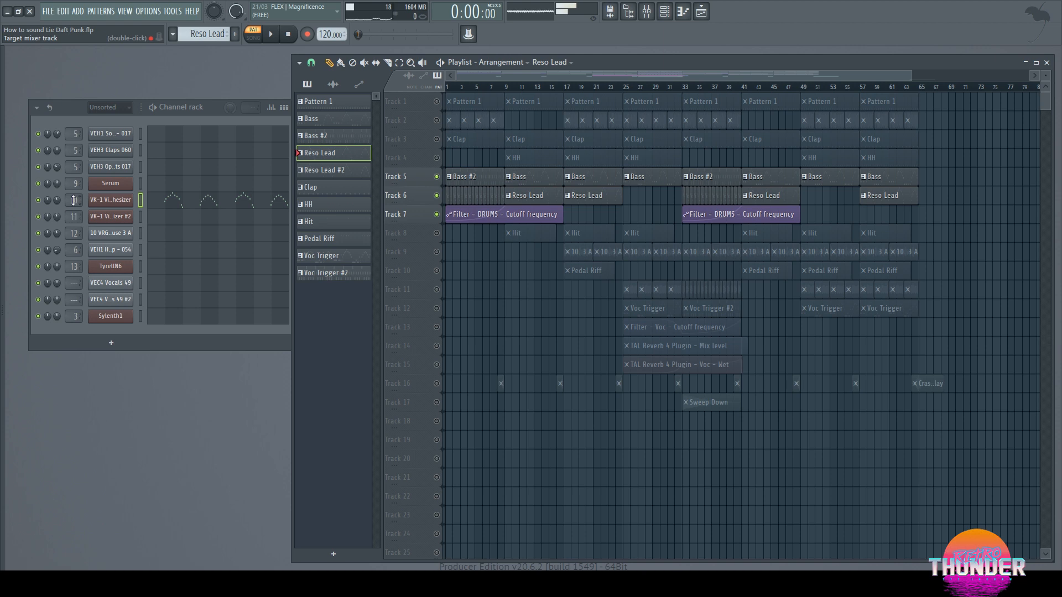
Step: Open the mixer track of the Reso Lead channel, bypass all its effects and start playback
double_click(73, 200)
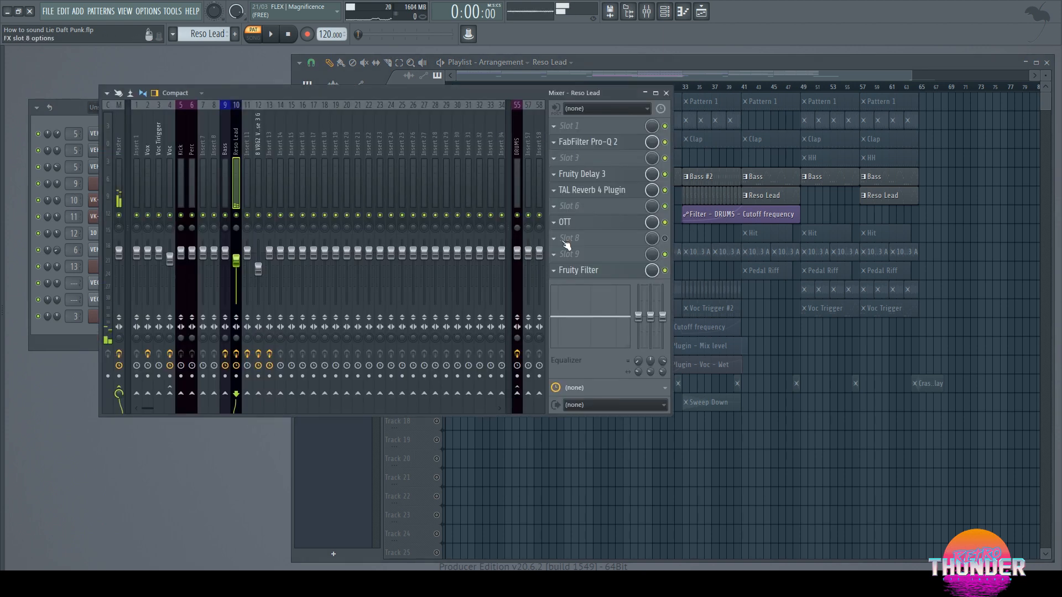
click(665, 142)
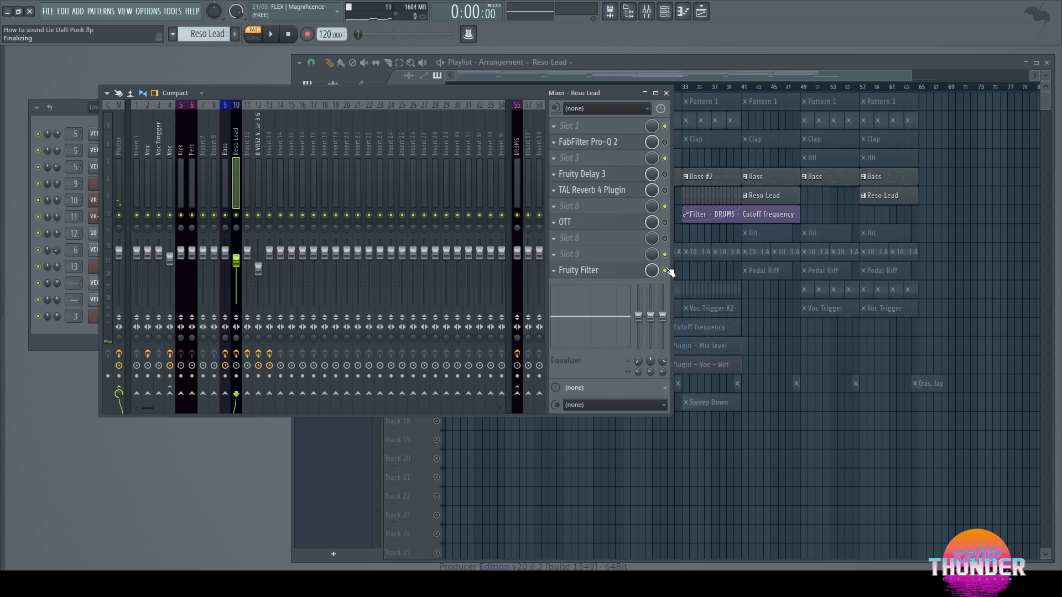
click(651, 61)
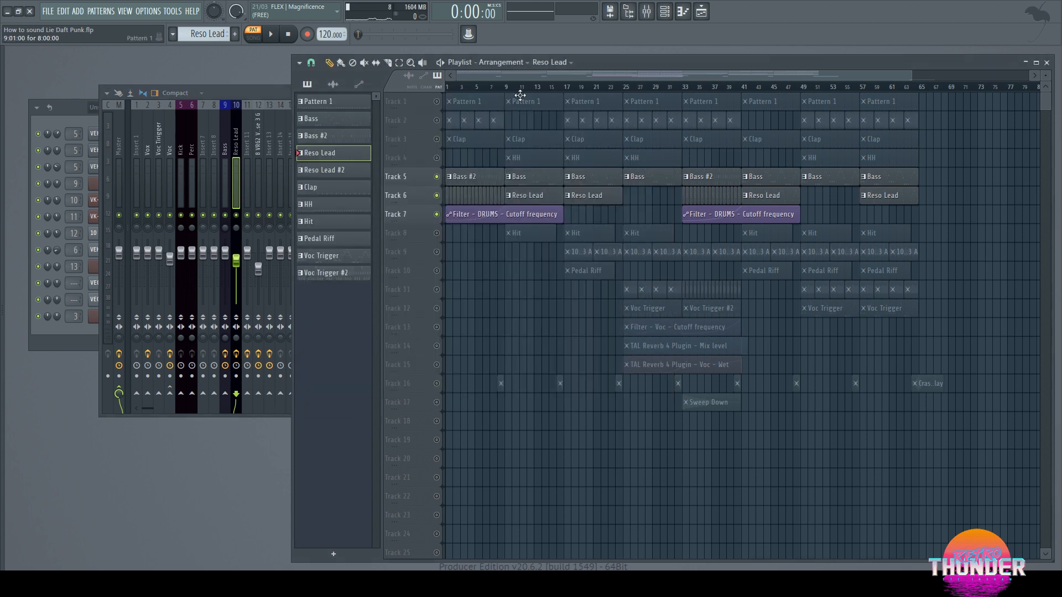
click(274, 87)
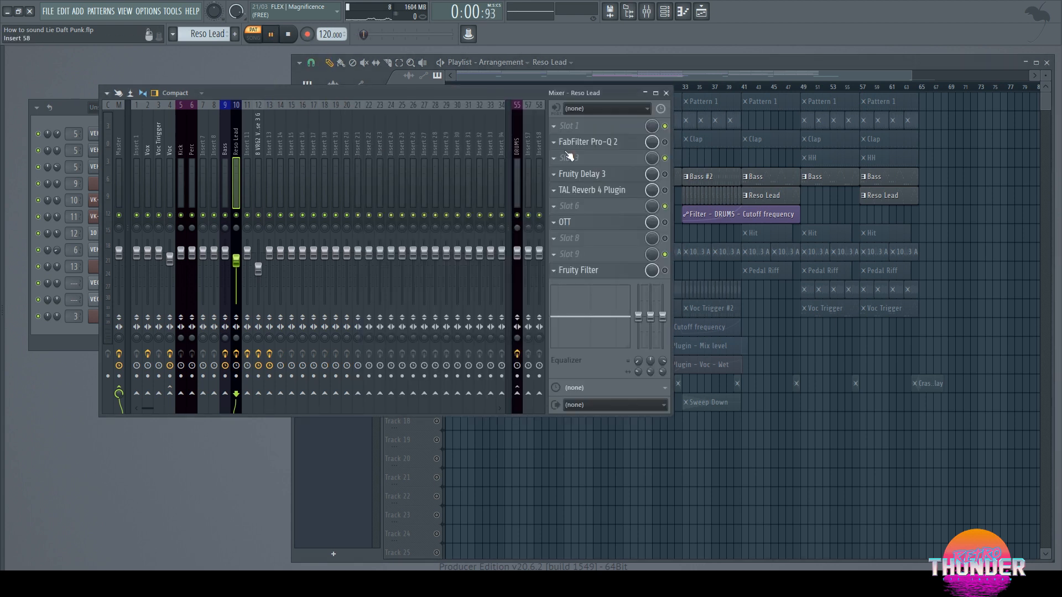
Step: Review the FabFilter Pro-Q 2 low cut, re-enable it with Fruity Delay 3 and show the delay's settings
click(600, 143)
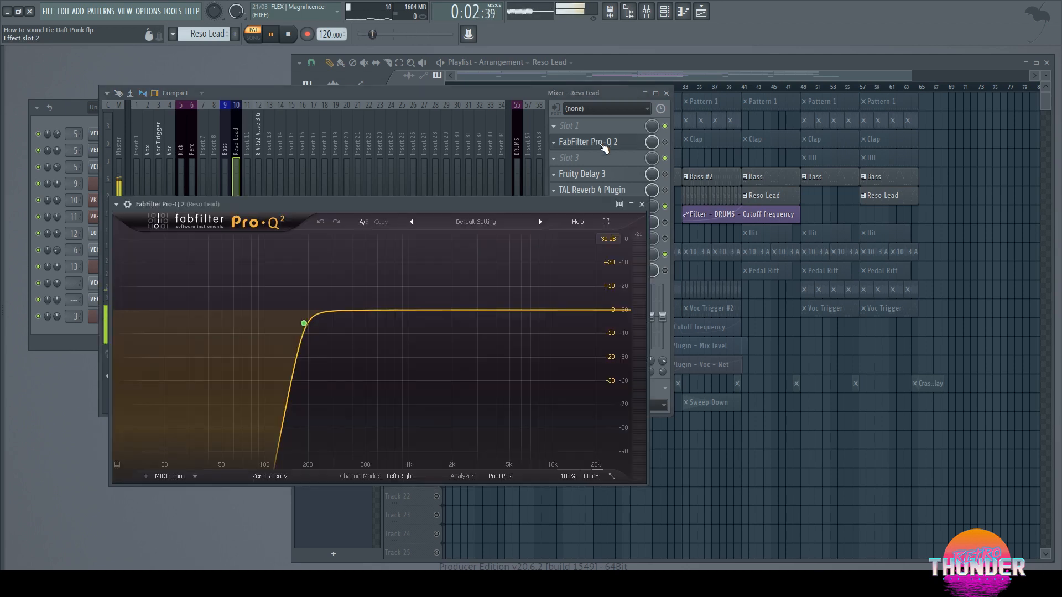
click(643, 204)
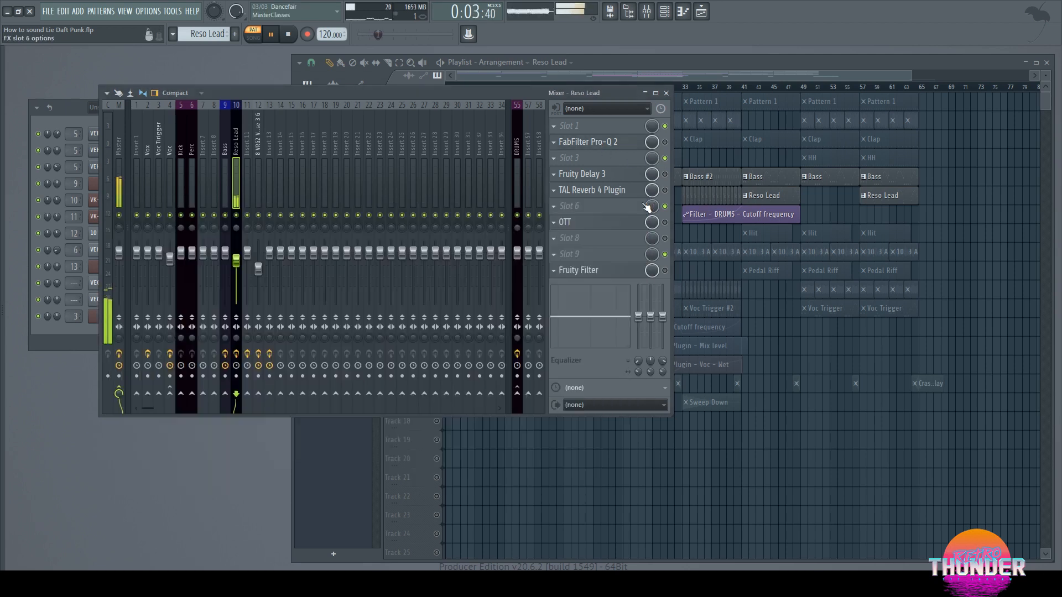
click(604, 178)
click(606, 179)
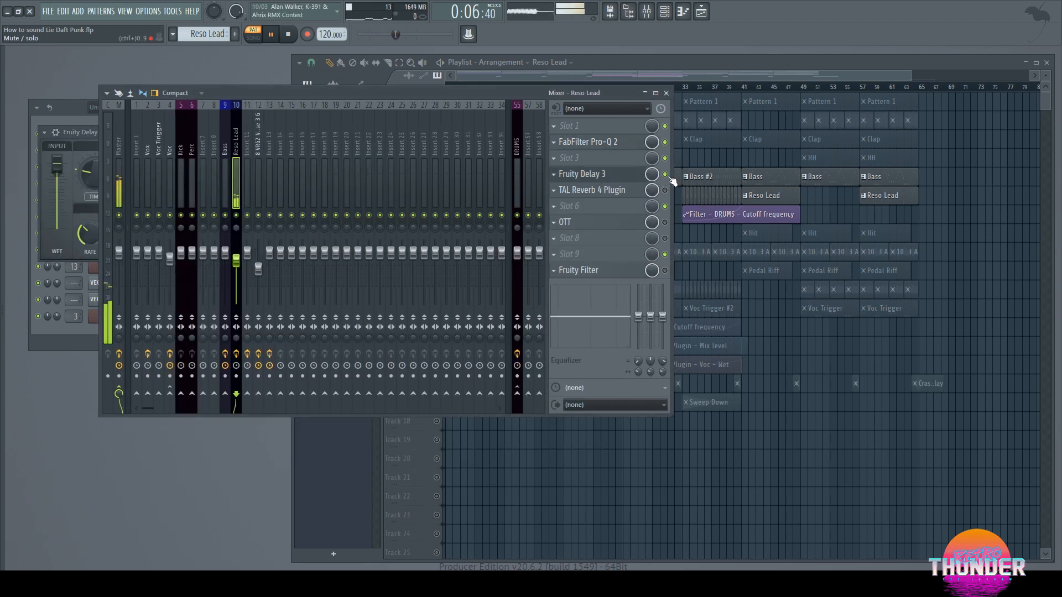
click(607, 183)
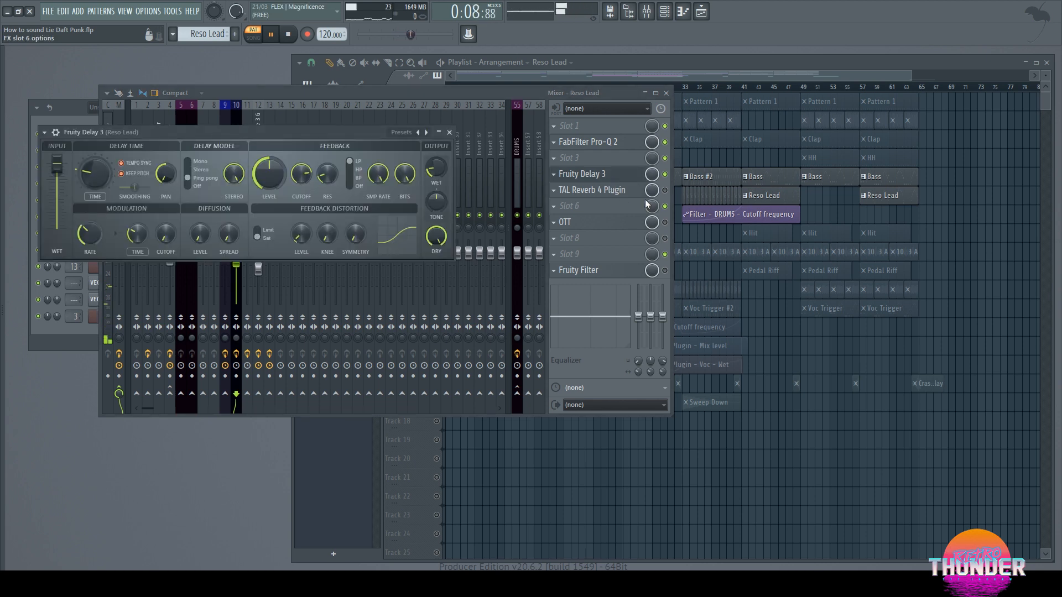
Step: Re-enable TAL Reverb 4, OTT and Fruity Filter on the Reso Lead mixer track and show each plugin's settings
click(665, 190)
click(627, 192)
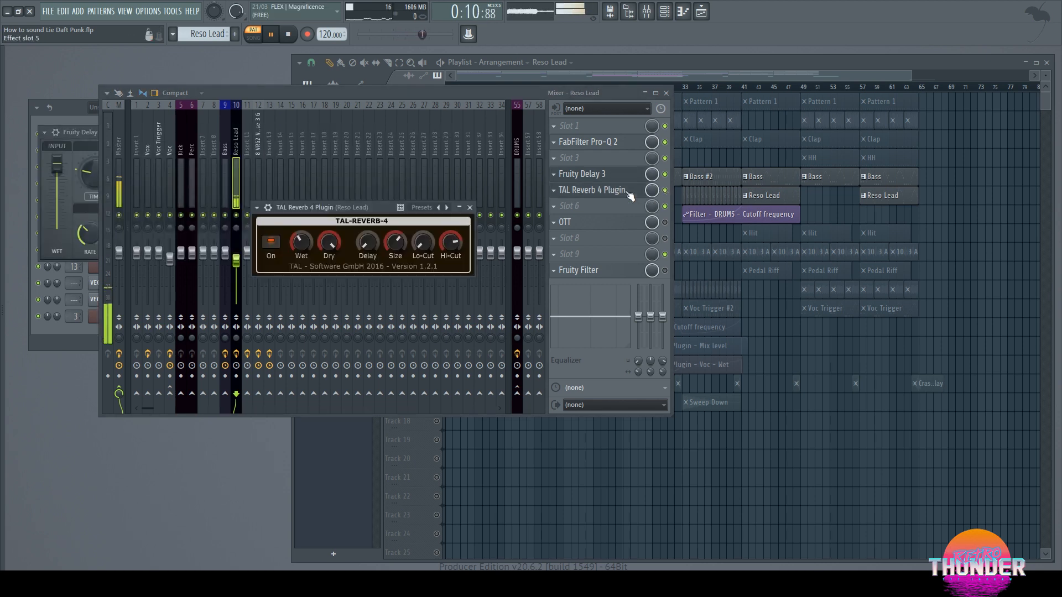
click(664, 222)
click(611, 226)
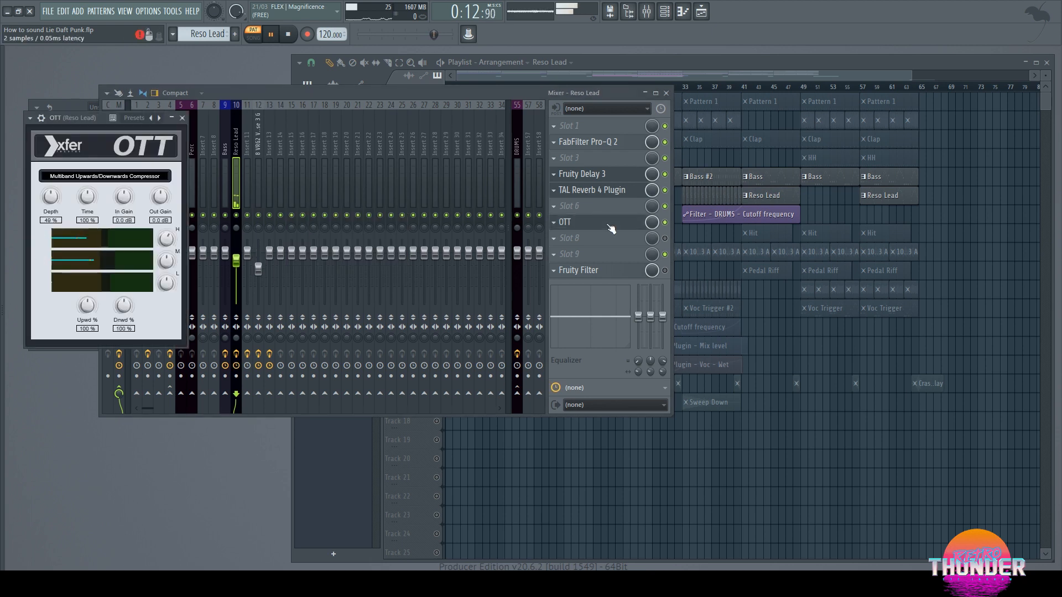
click(664, 270)
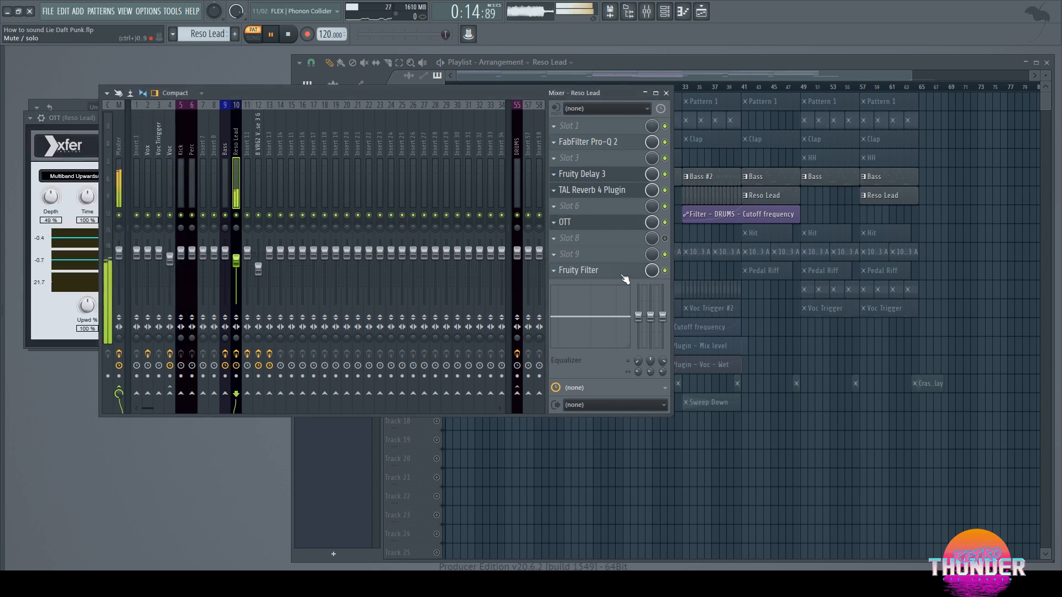
click(613, 271)
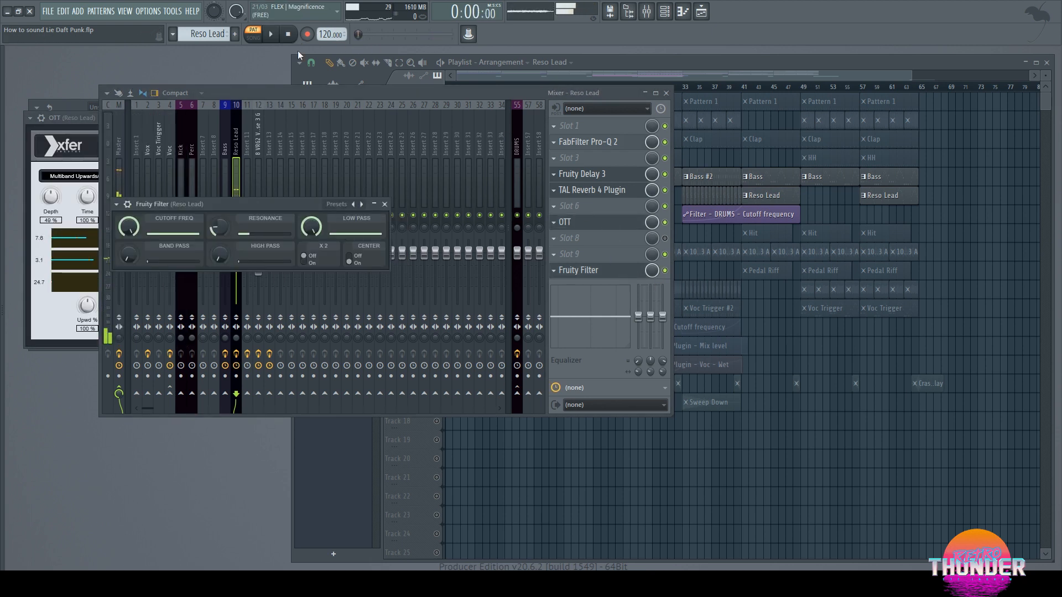
Step: Close the mixer and the open Fruity Filter, Fruity Delay 3, TAL Reverb 4 and OTT windows
click(385, 204)
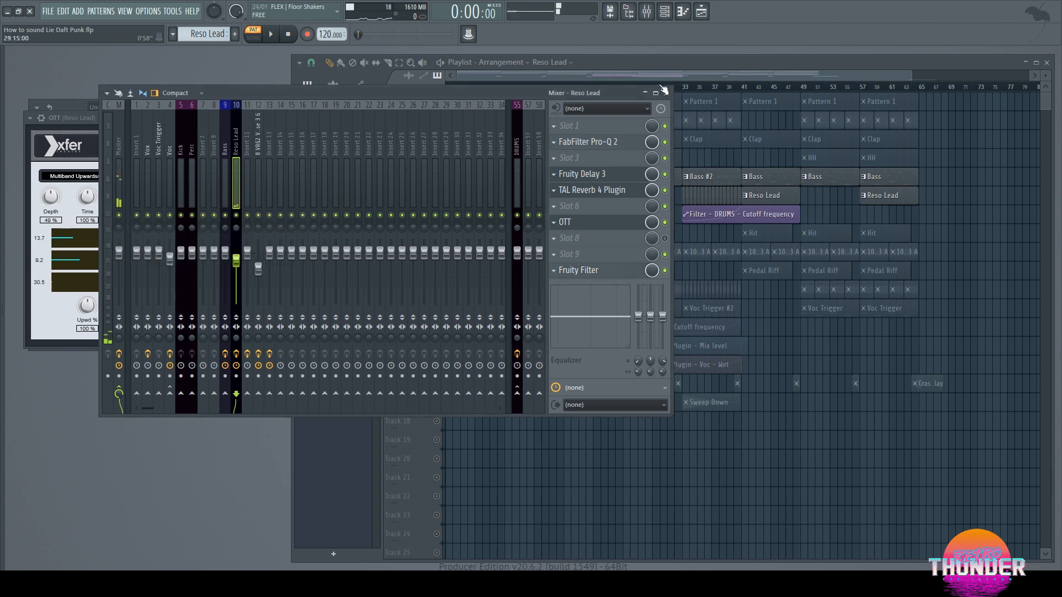
click(665, 93)
click(450, 133)
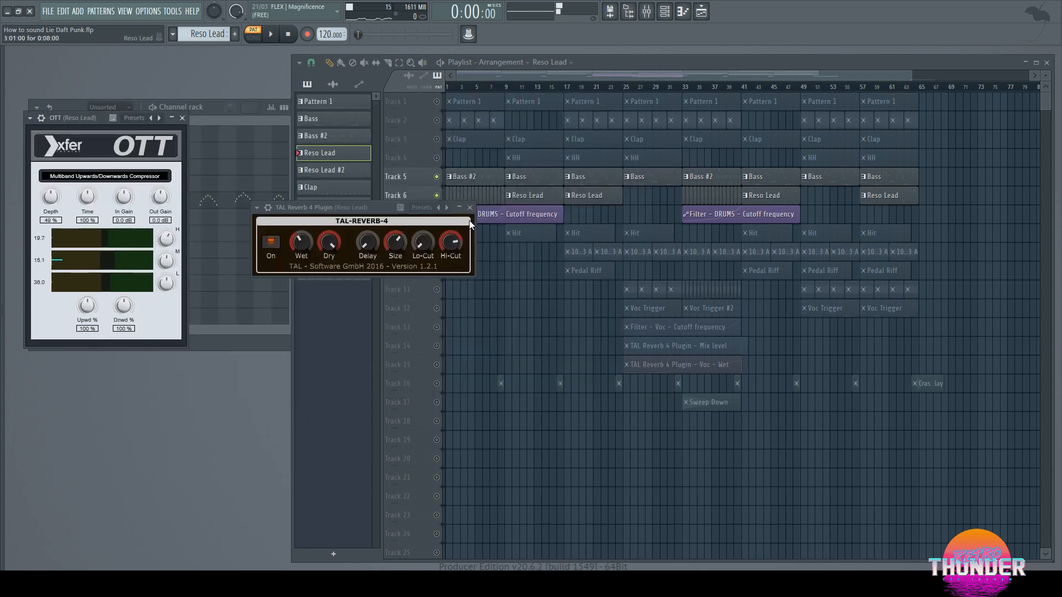
click(470, 208)
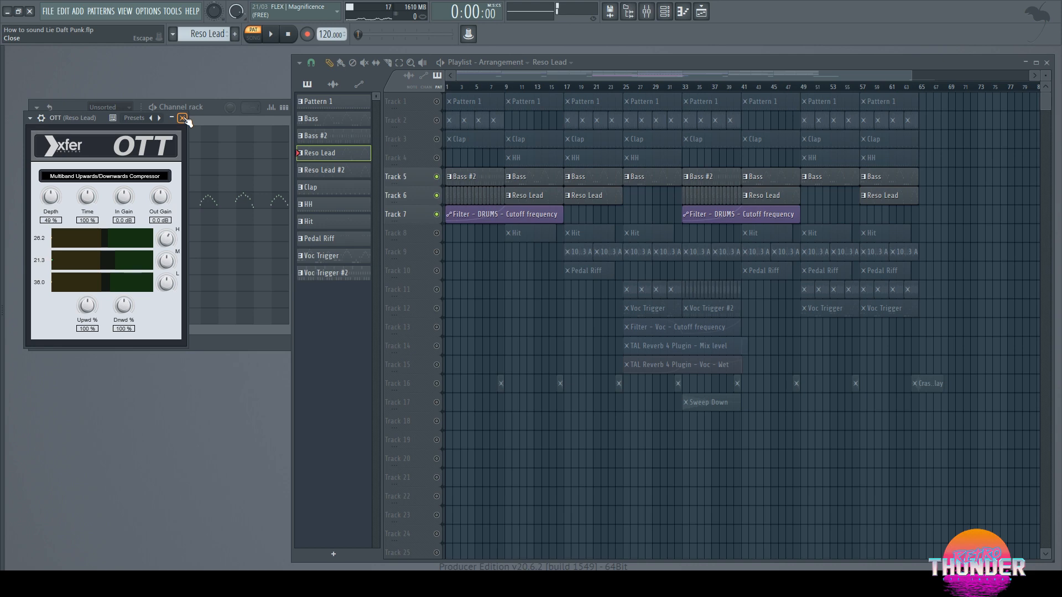
click(182, 117)
Step: Examine all the Reso Lead notes in the VK-1 Viking Synthesizer's piano roll and close it
right_click(124, 200)
click(166, 200)
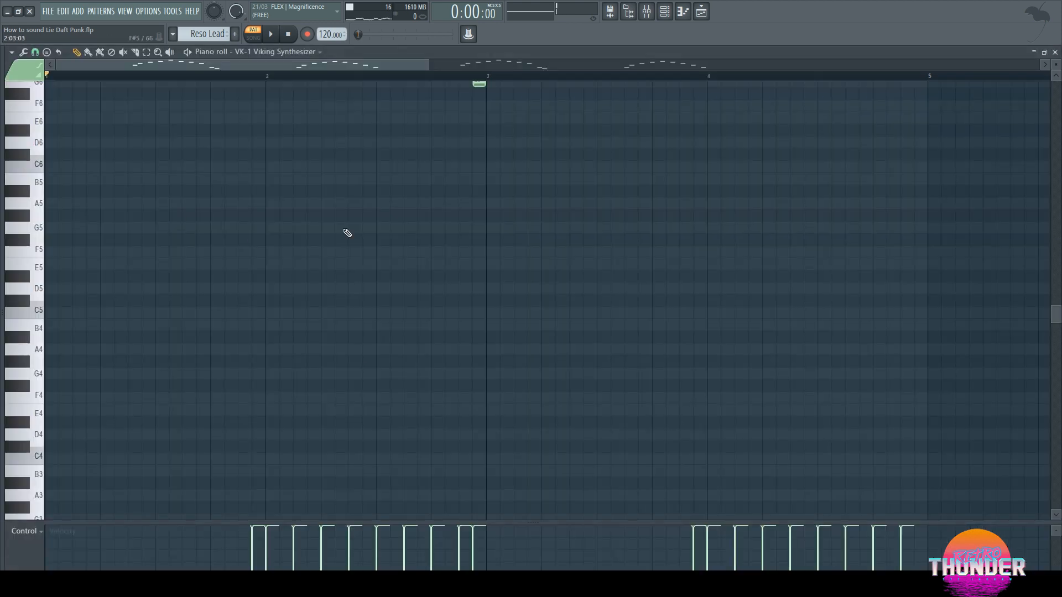
scroll(359, 224, up, 5)
drag(428, 66, 718, 66)
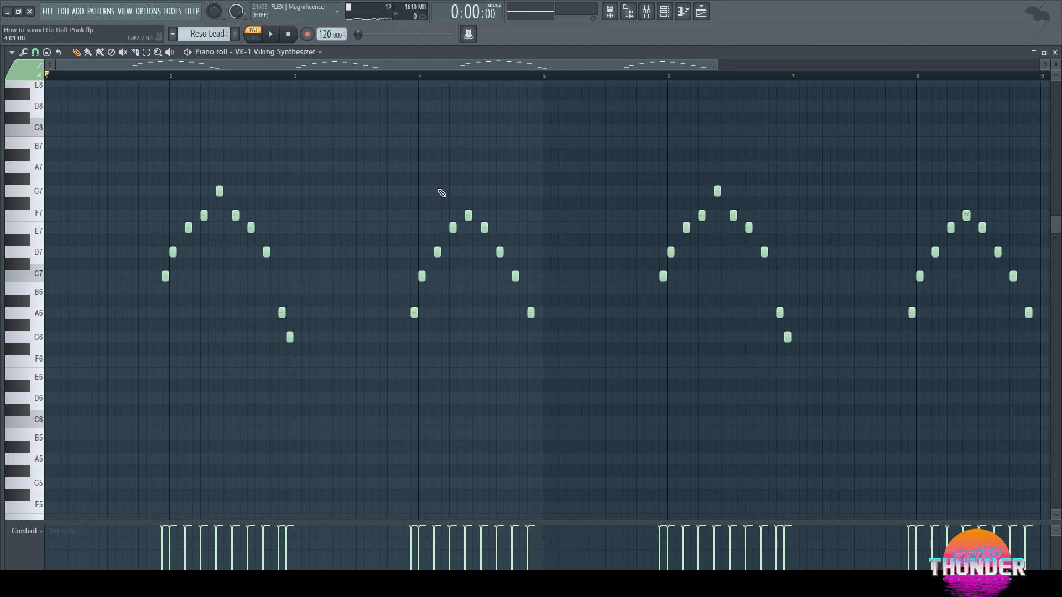
click(1055, 52)
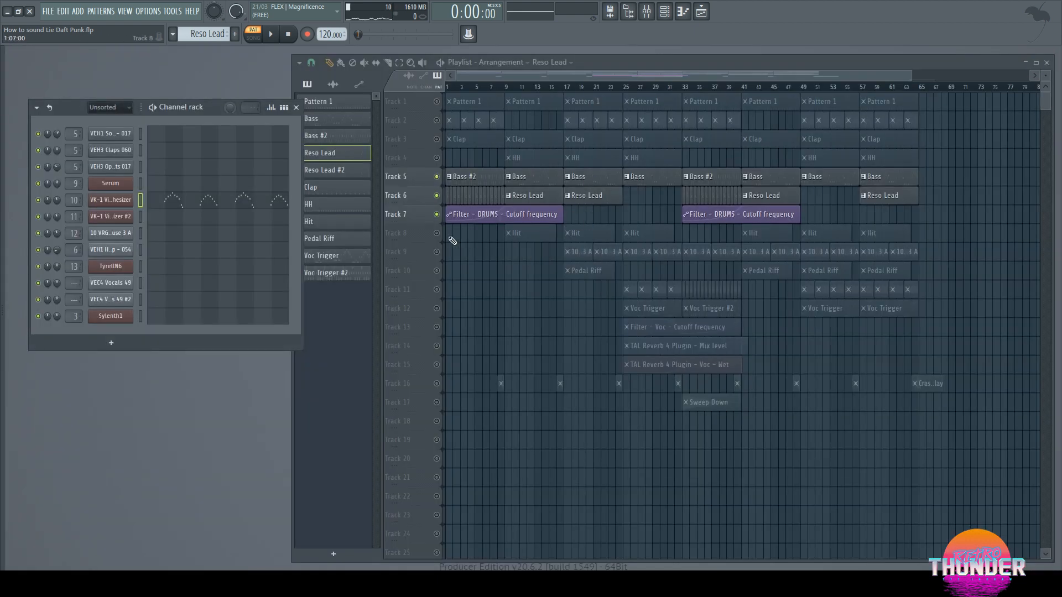
Step: Solo Track 8 with the Hit pattern selected and inspect its VK-1 Viking Synthesizer #2 preset
click(515, 233)
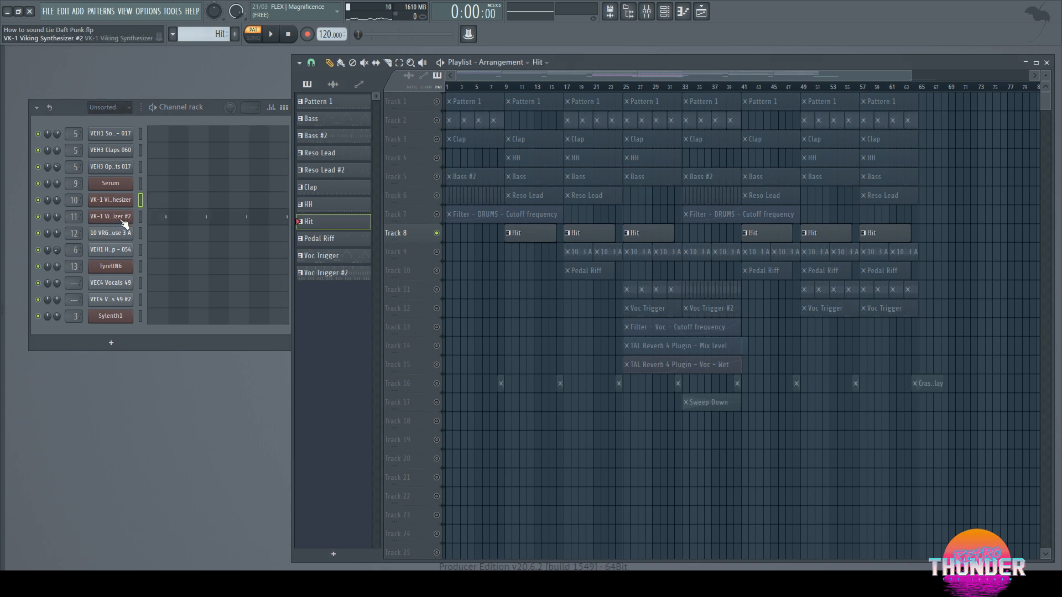
click(122, 220)
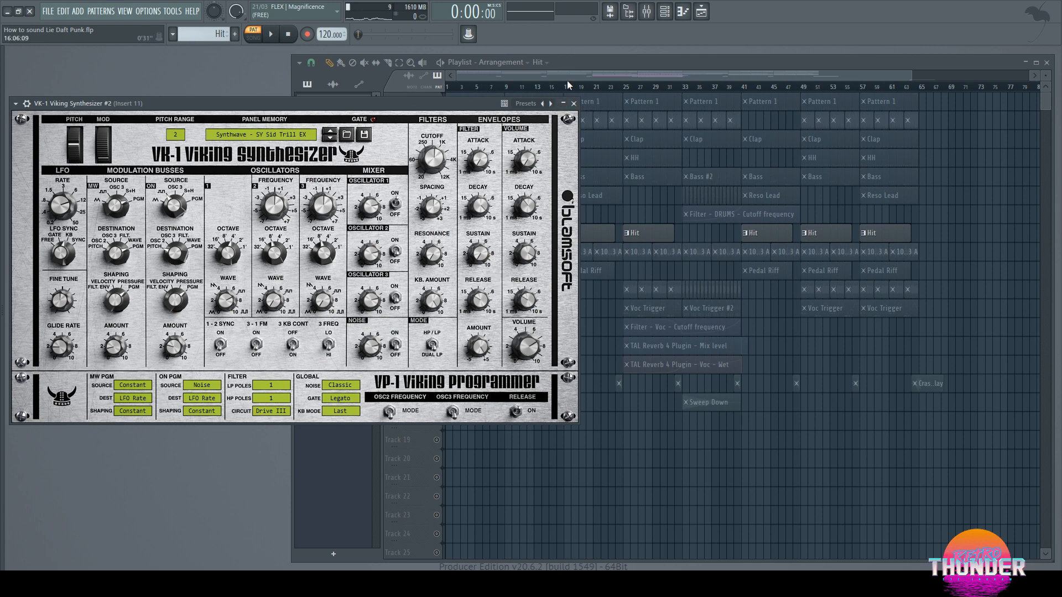
click(574, 104)
Step: View the Hit pattern's notes in the piano roll while playing the pattern, and close the piano roll
right_click(136, 216)
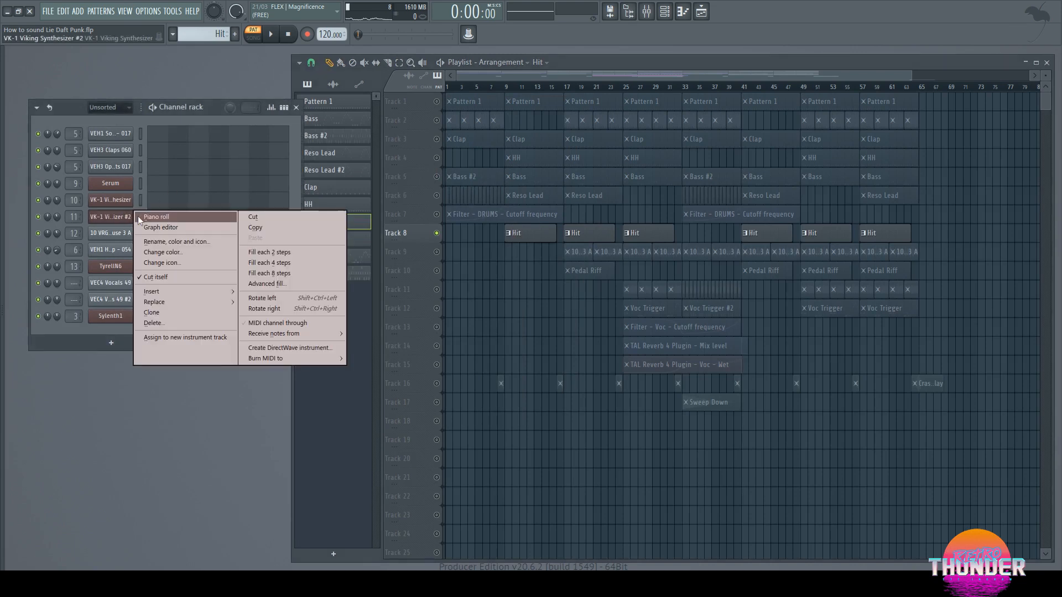
click(152, 220)
click(271, 35)
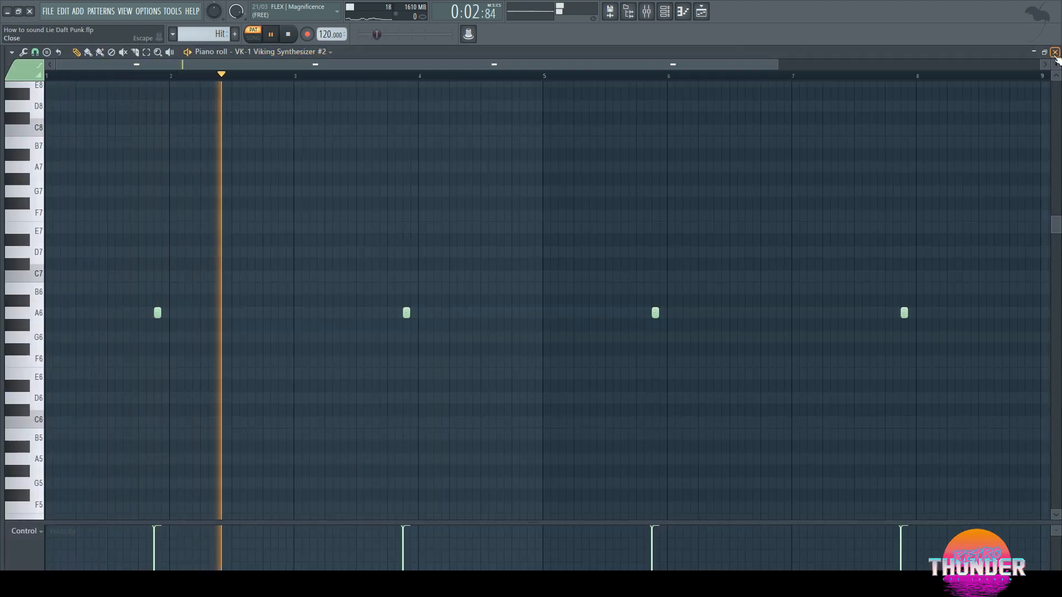
click(1055, 53)
Step: Show mixer insert 11, review both Fruity Delay 3 effects during playback and bypass the first one
key(F9)
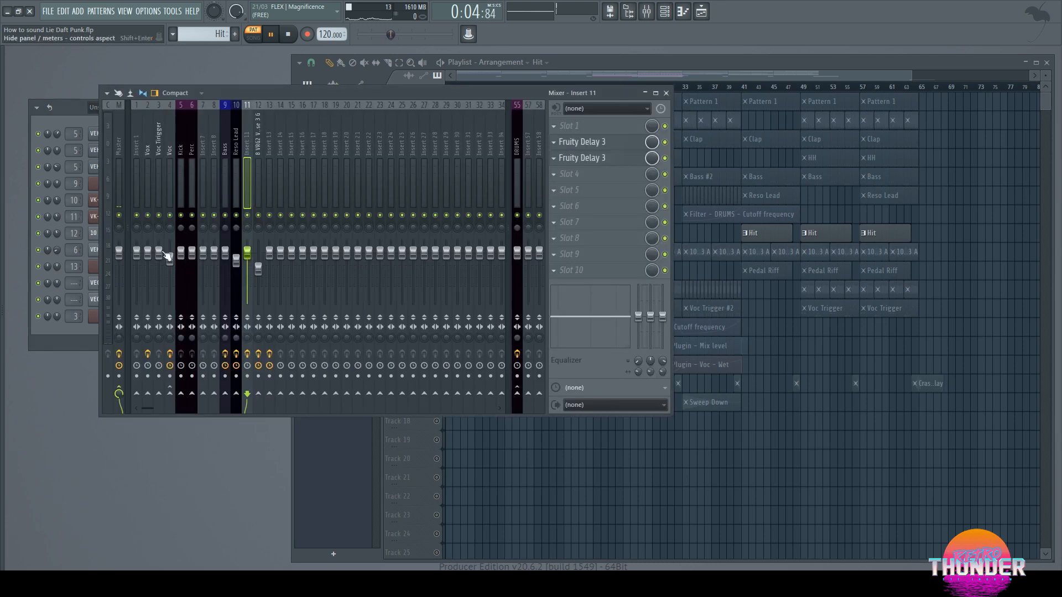
key(space)
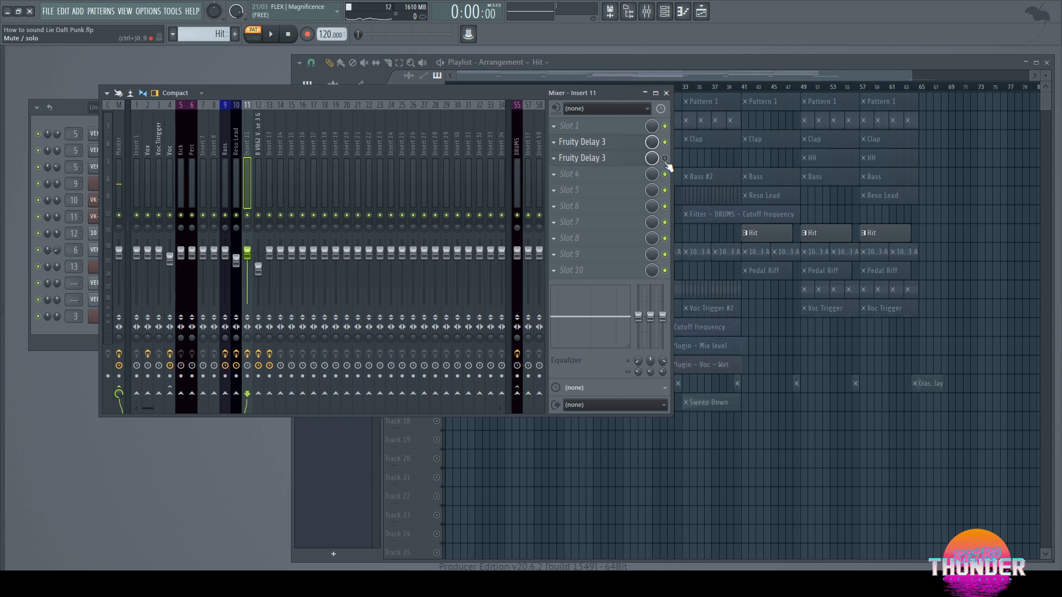
click(605, 145)
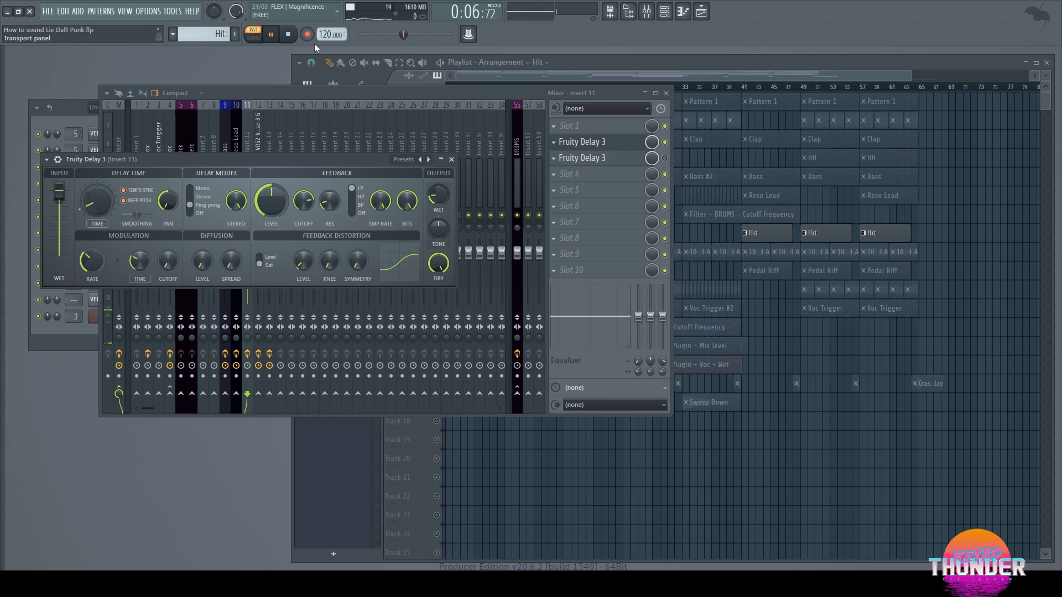
click(628, 160)
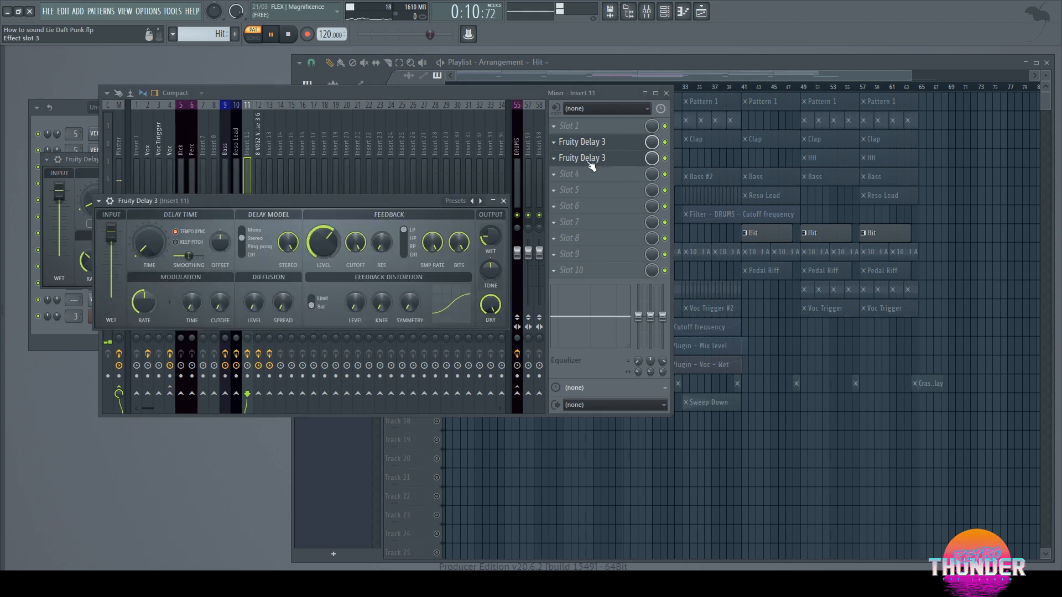
click(665, 142)
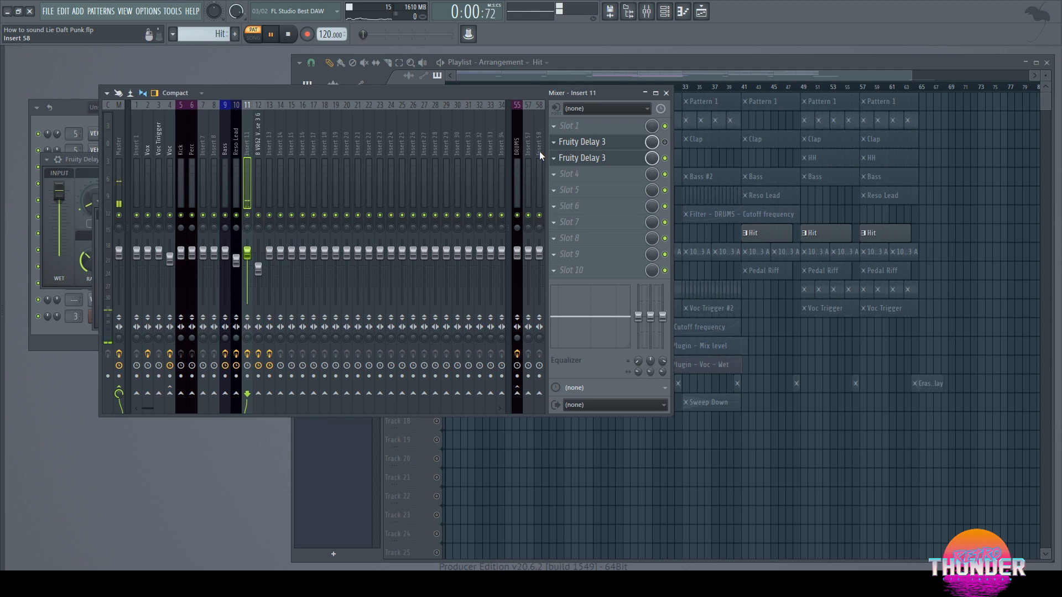
Step: Stop playback and close the mixer and both Fruity Delay 3 windows
click(666, 93)
key(space)
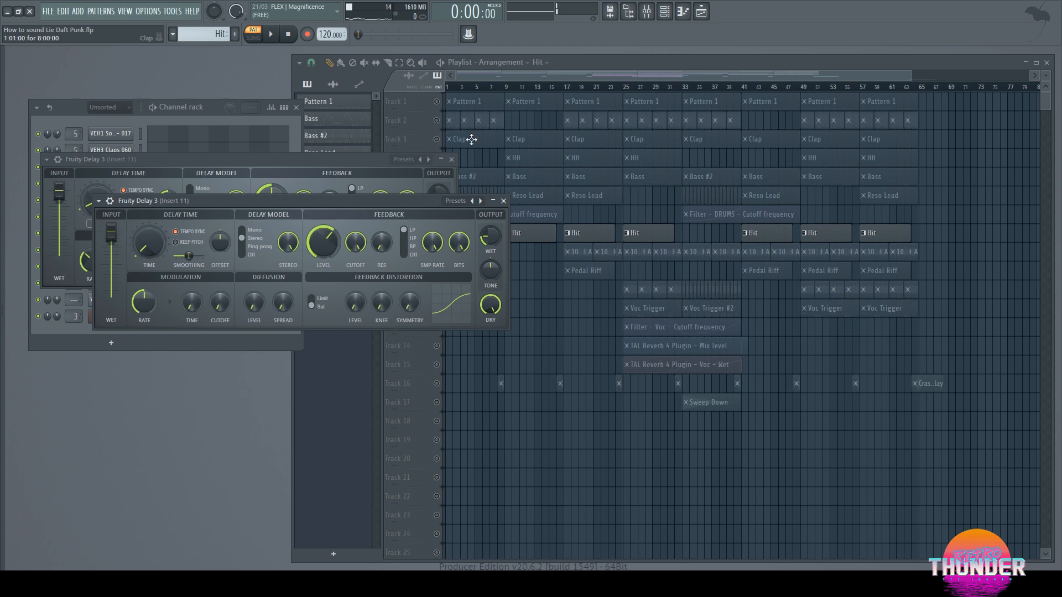
click(503, 200)
click(451, 159)
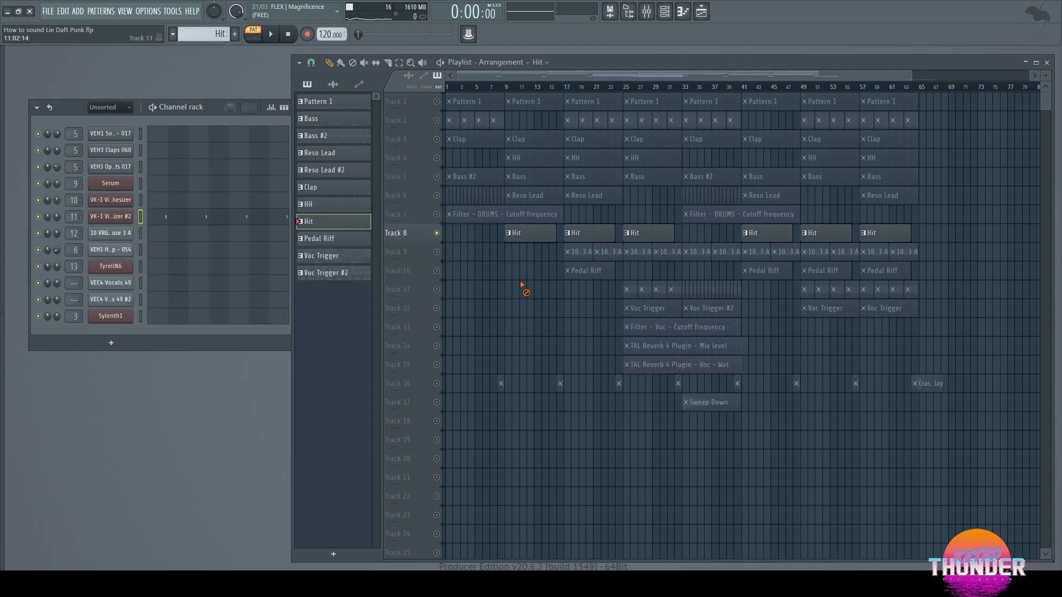
Step: Solo Track 9, open the settings of its 10 VRG2 Vintage Disco House 3 A sample and show its mixer track
click(444, 256)
double_click(575, 252)
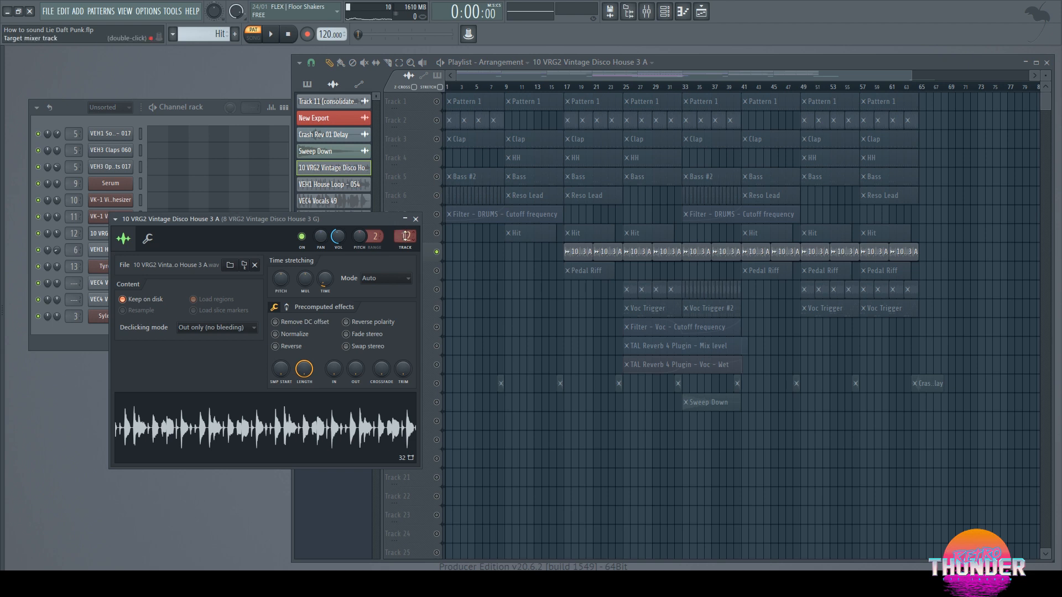
double_click(405, 236)
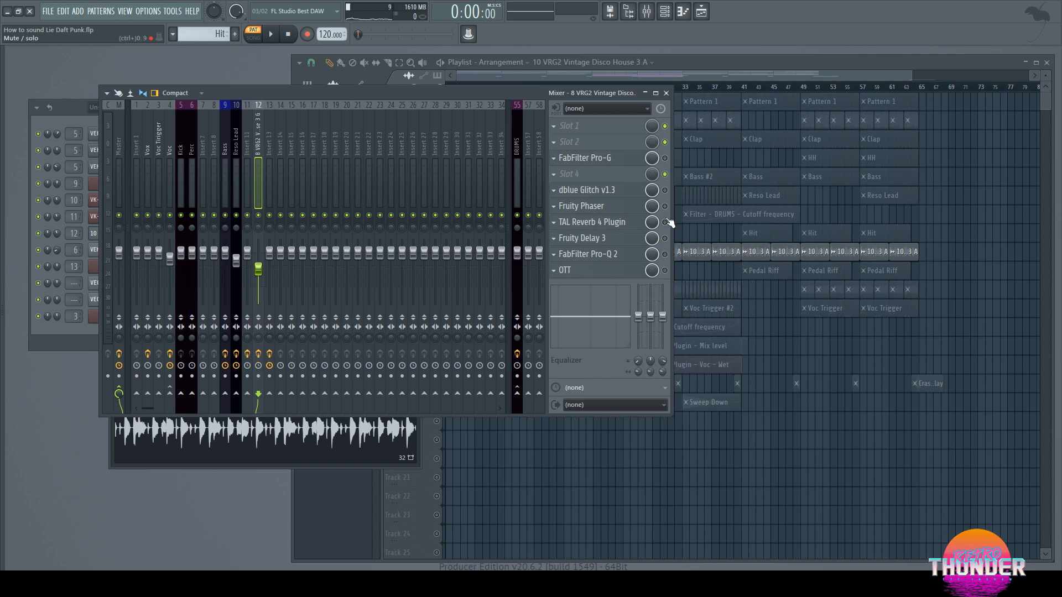
Step: Select bars 17 to 25 in the playlist and audition the soloed disco sample with its mixer effects bypassed
click(706, 67)
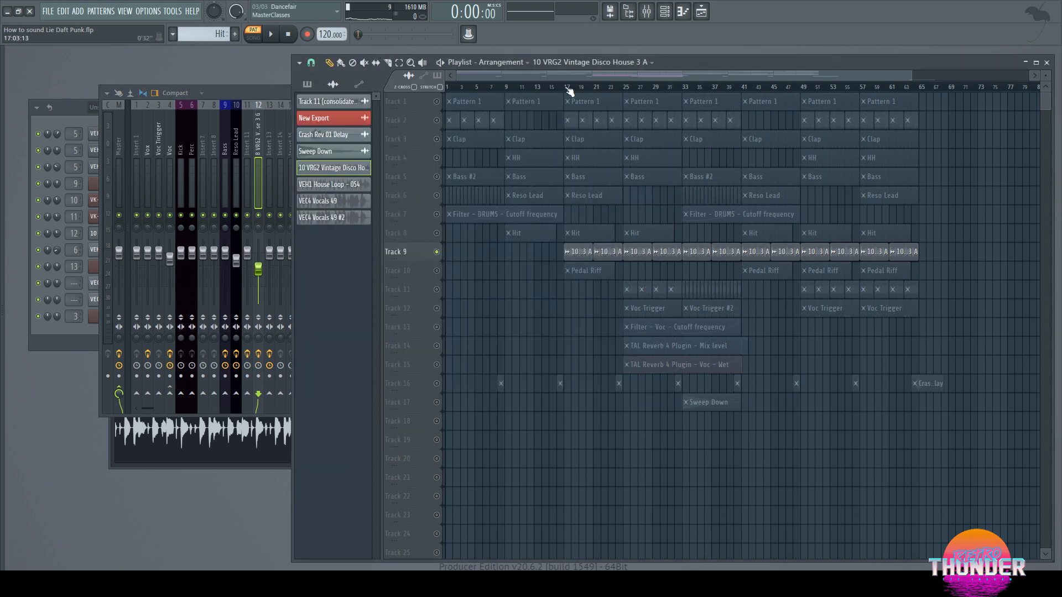
click(561, 87)
drag(564, 87, 624, 94)
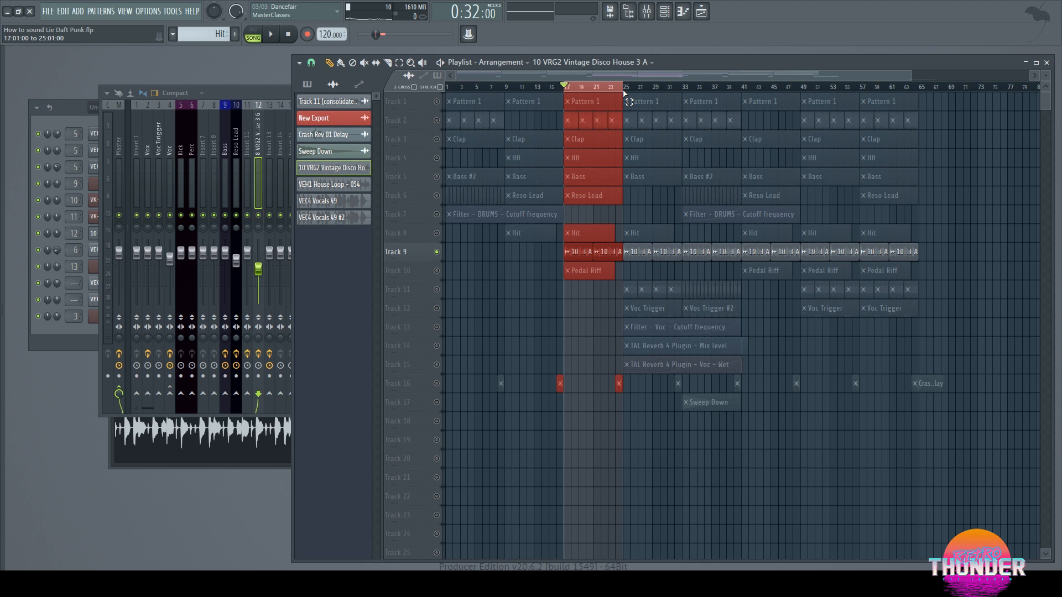
click(271, 34)
click(270, 90)
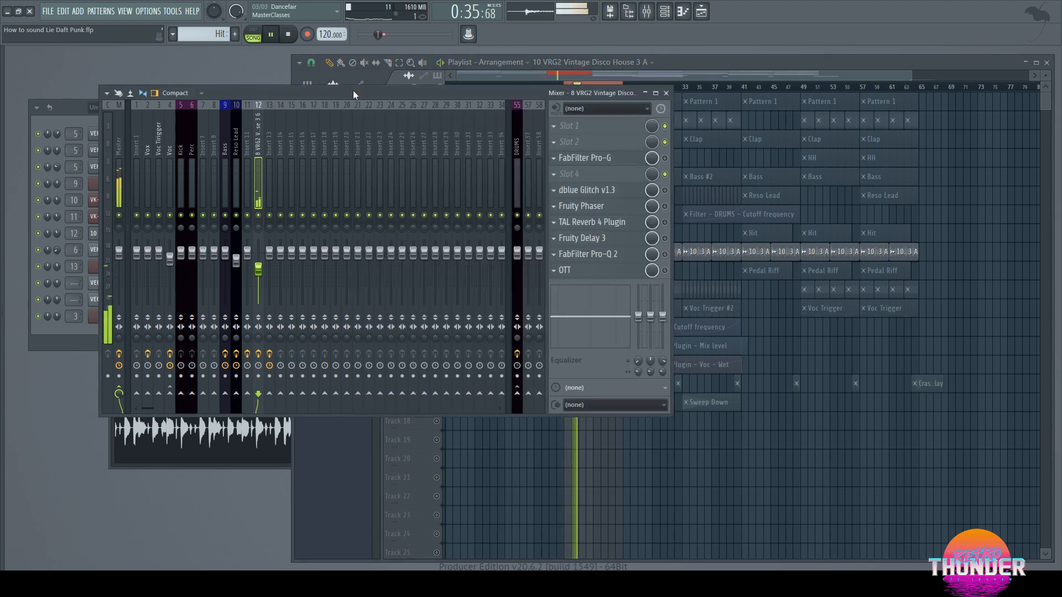
key(space)
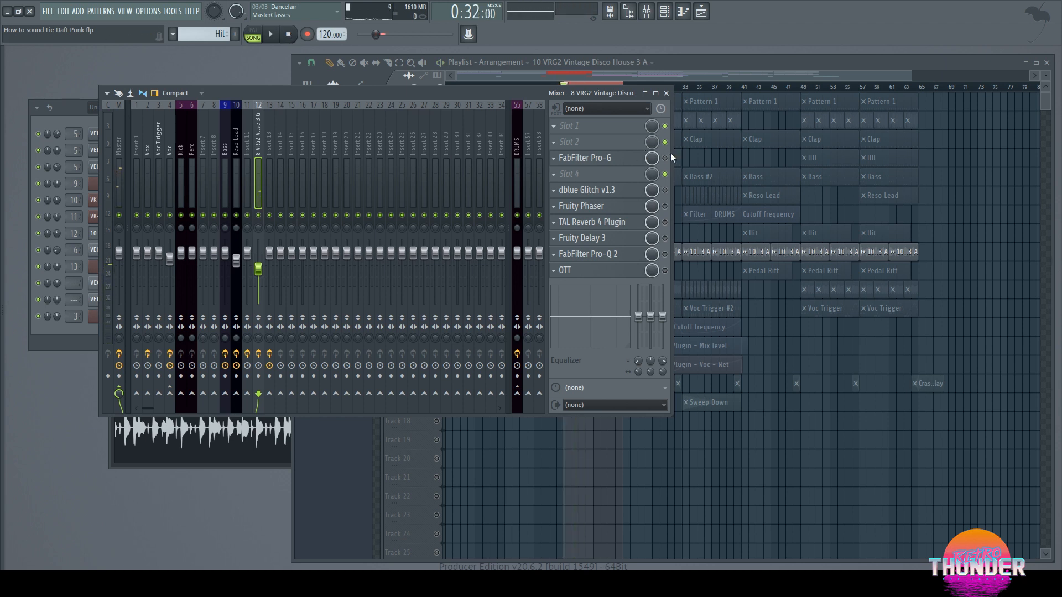
Step: Enable FabFilter Pro-G on the disco sample's mixer track, comparing it on and off during playback and reviewing its settings
click(612, 160)
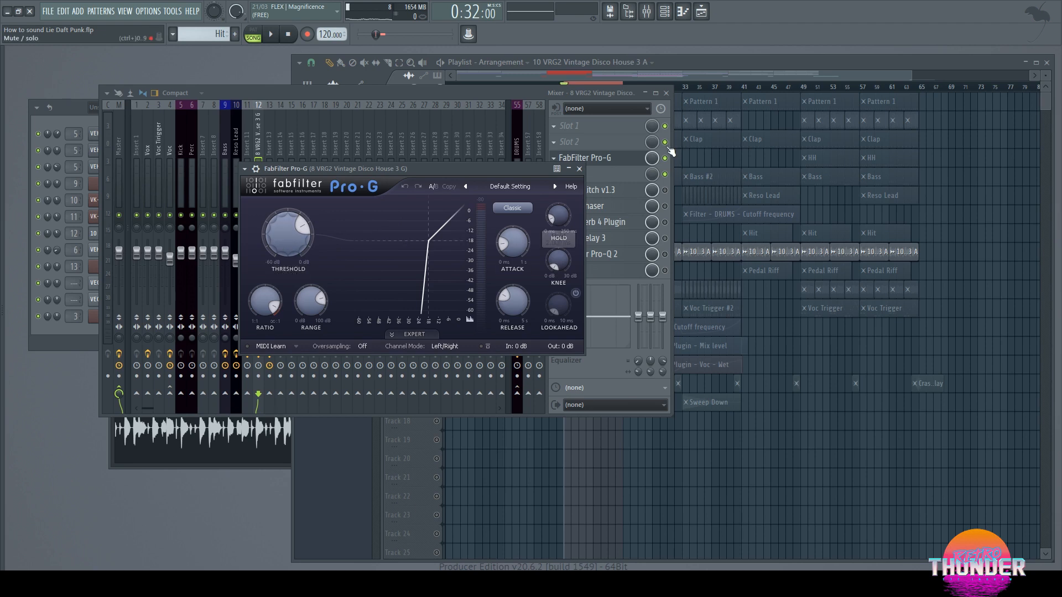
click(579, 168)
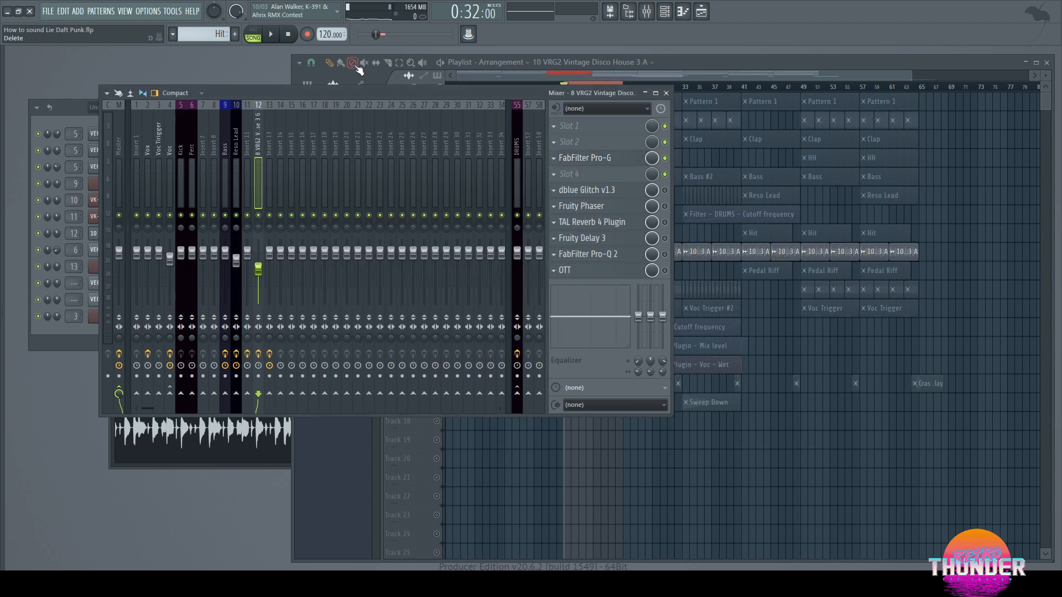
click(273, 35)
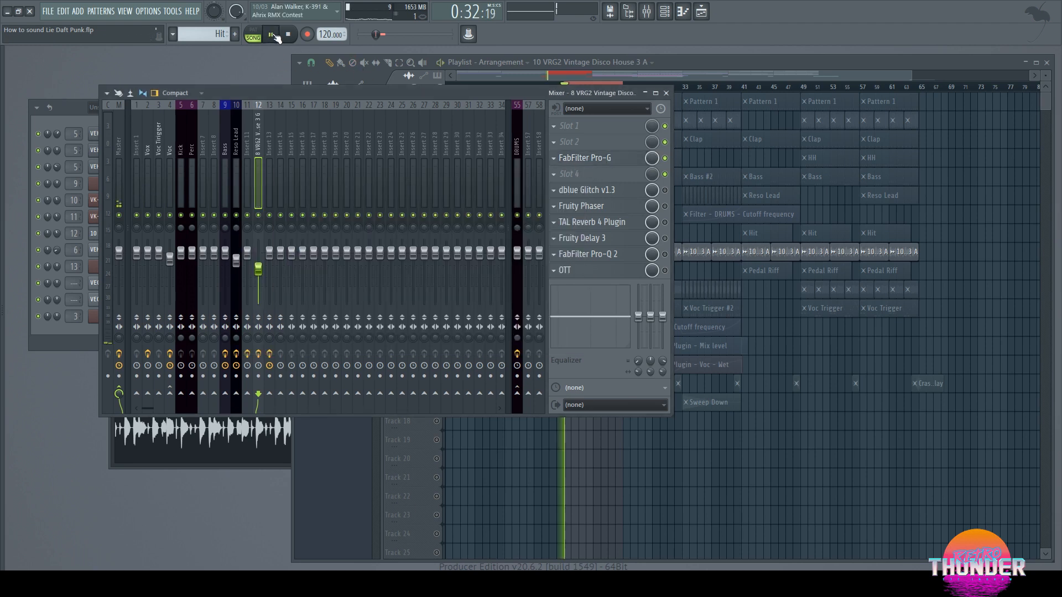
click(665, 158)
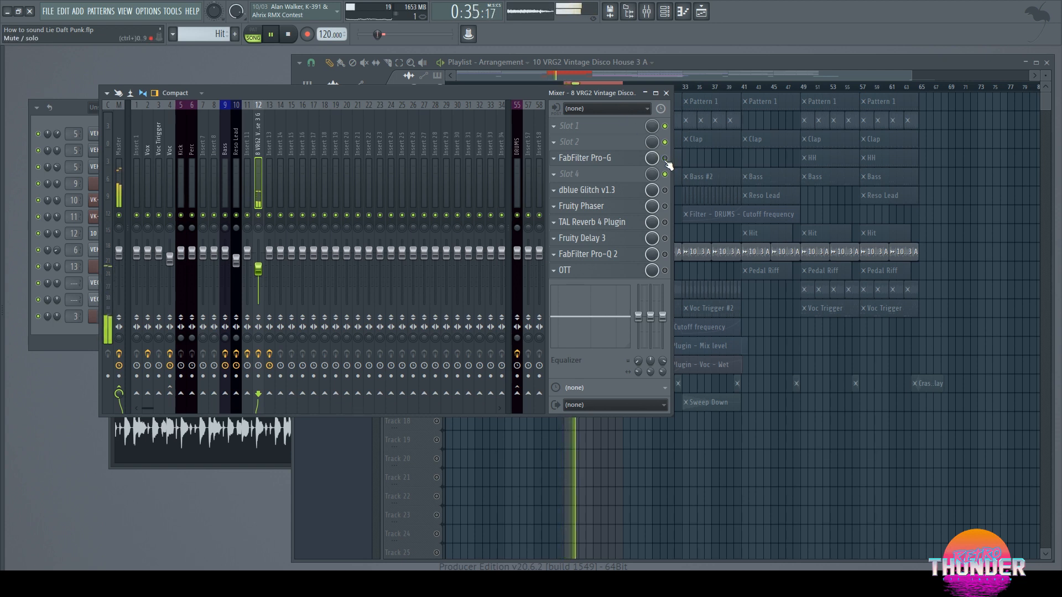
click(665, 159)
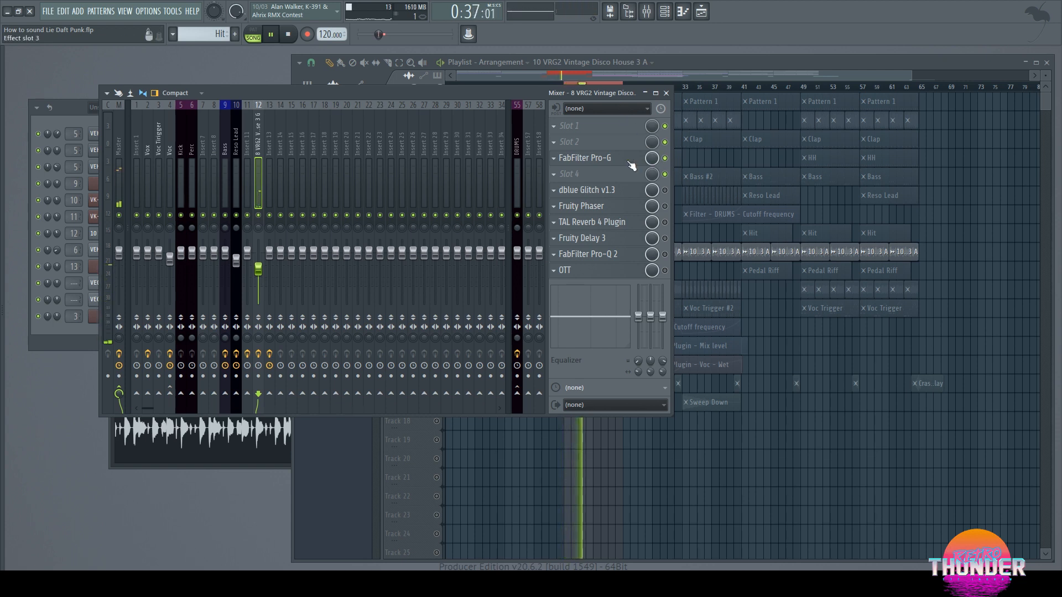
click(630, 159)
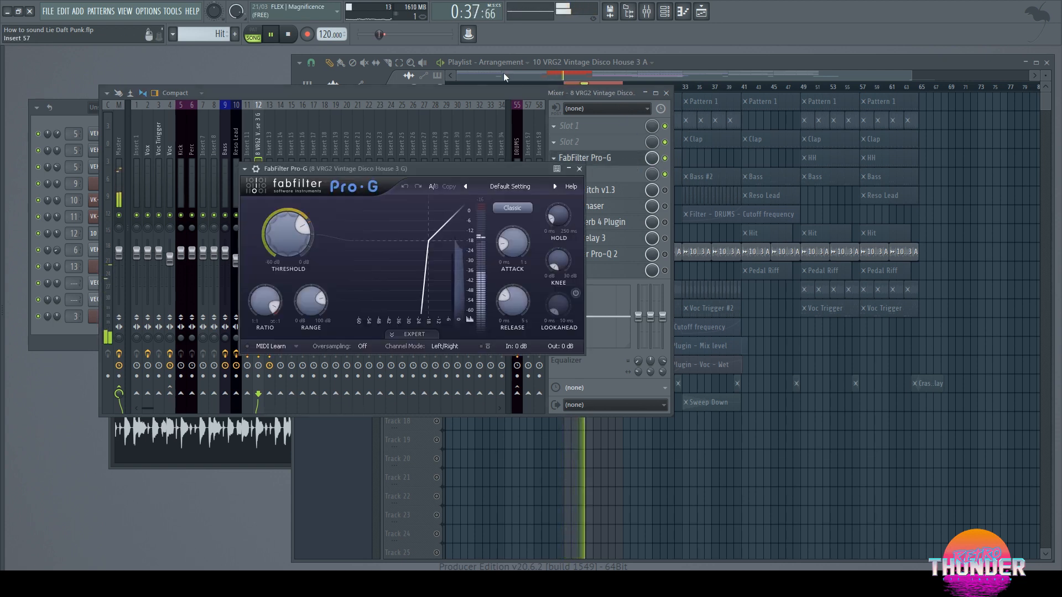
click(289, 34)
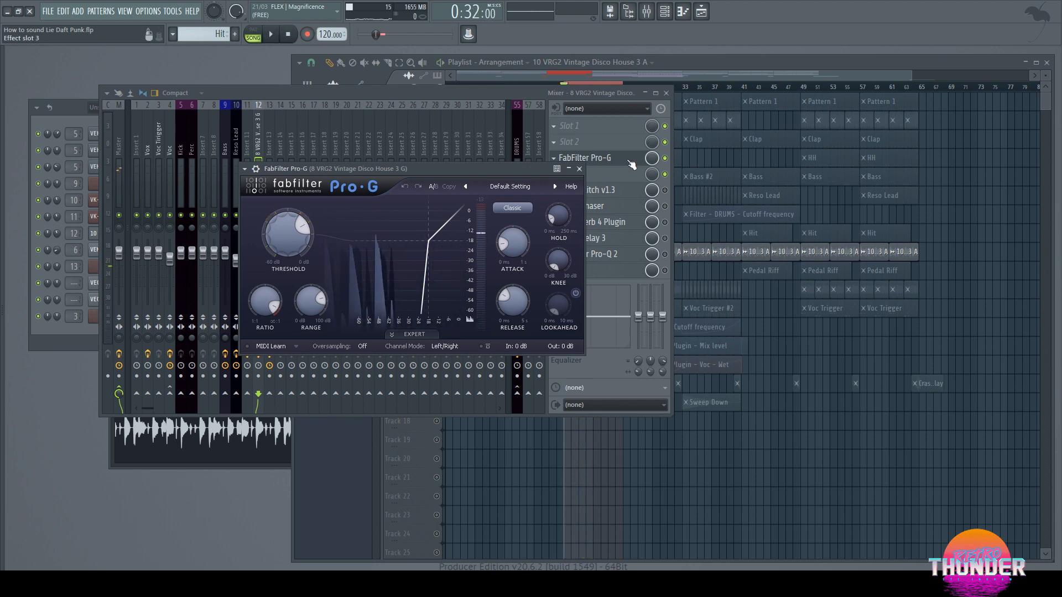
Step: Review the dblue Glitch v1.3 settings, enable the effect and audition the disco sample with it
click(625, 192)
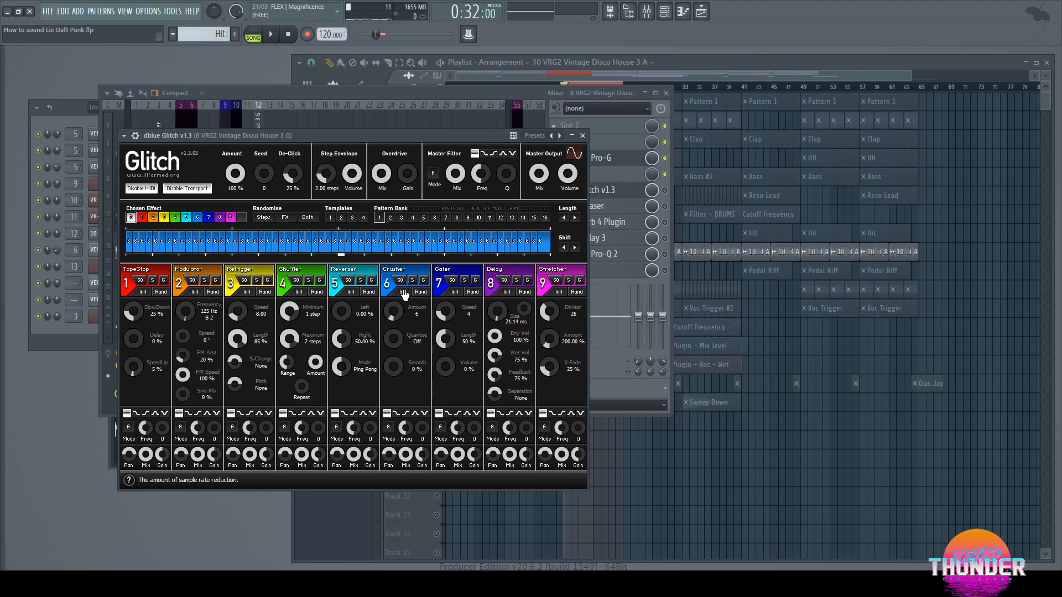
click(667, 199)
click(270, 37)
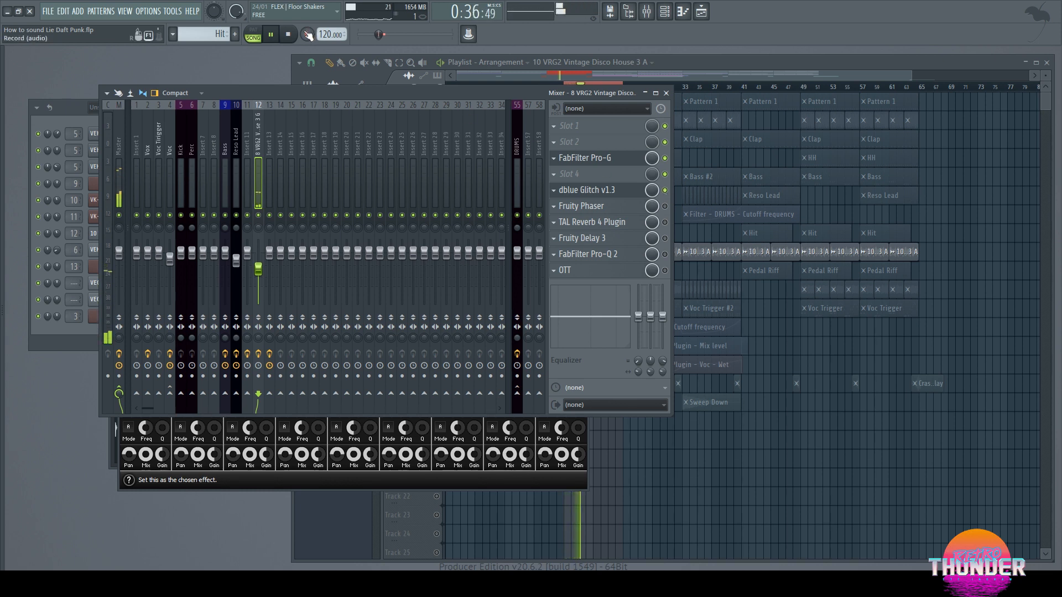
click(289, 36)
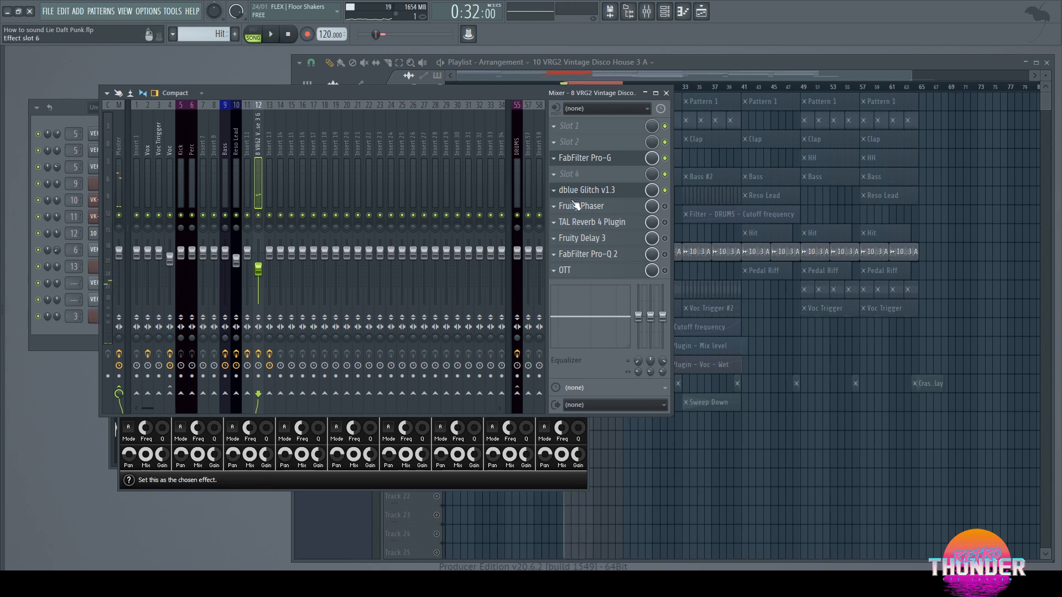
Step: Open Fruity Phaser, enable it on the disco sample's track and audition the result
click(616, 213)
click(665, 208)
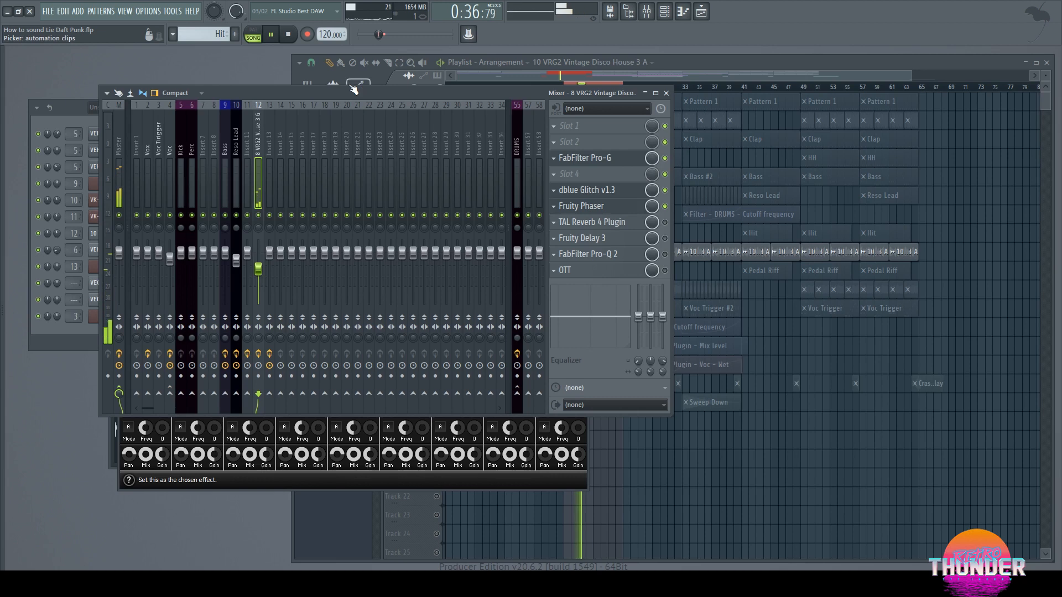
click(289, 35)
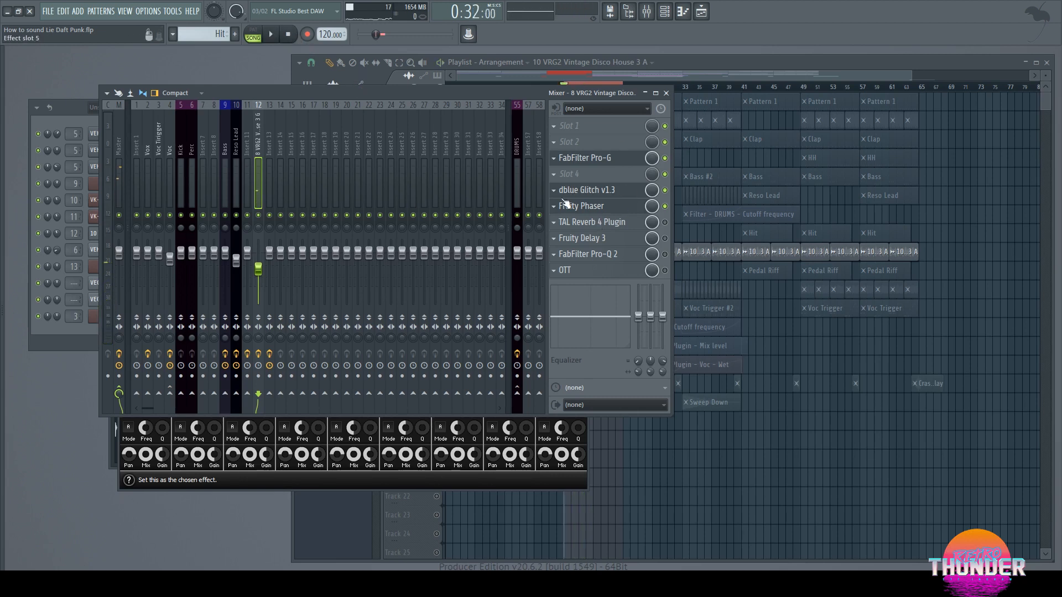
Step: Show the TAL Reverb 4 and Fruity Delay 3 settings and enable both effects during playback
click(589, 226)
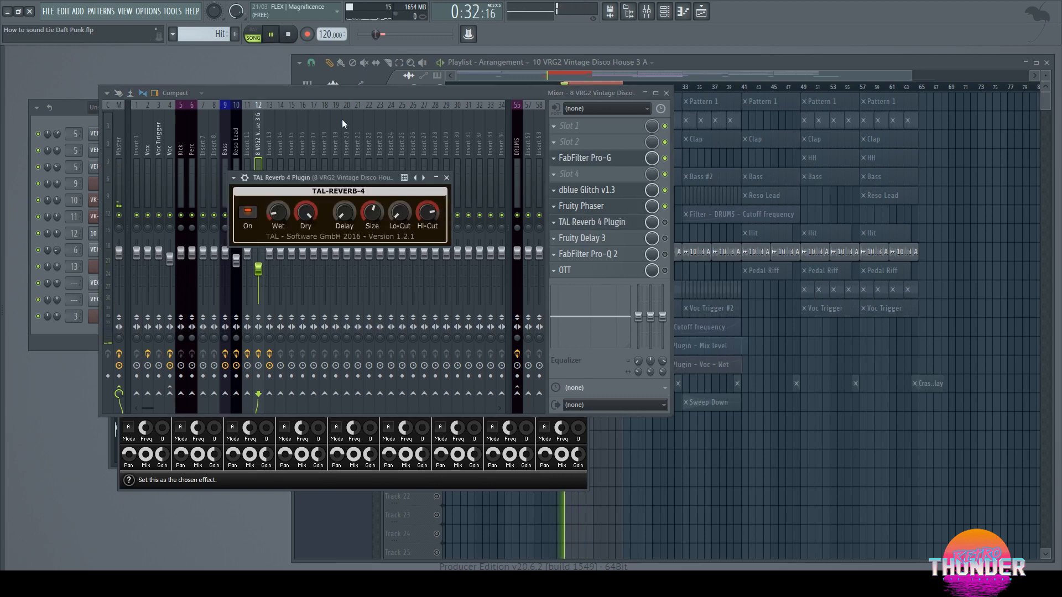
click(666, 223)
click(610, 241)
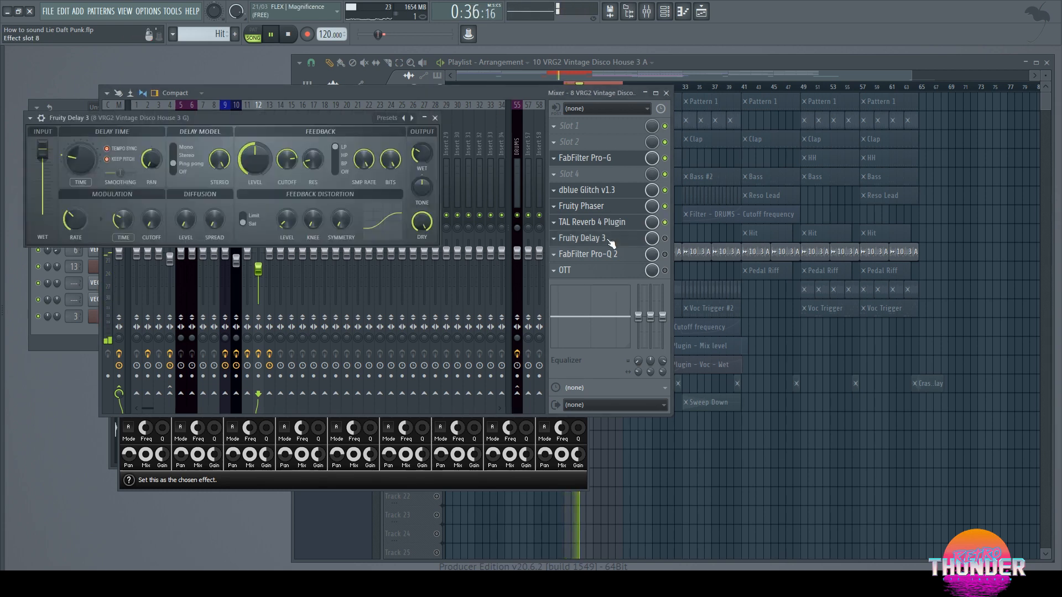
click(665, 239)
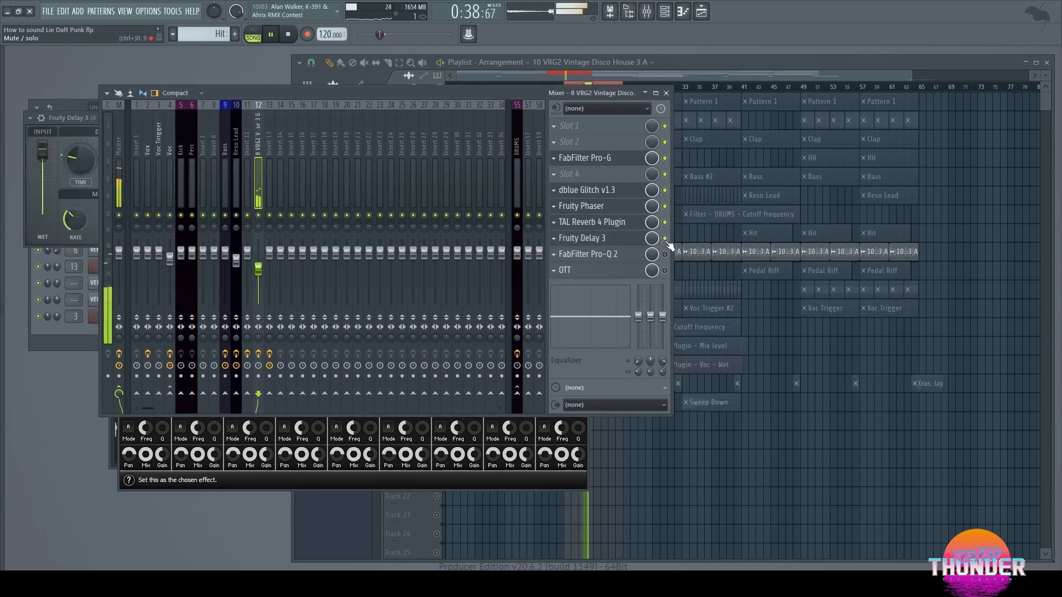
Step: Show the FabFilter Pro-Q 2 curve, enable Pro-Q 2 and OTT, and play the disco sample through the full effect chain
click(611, 255)
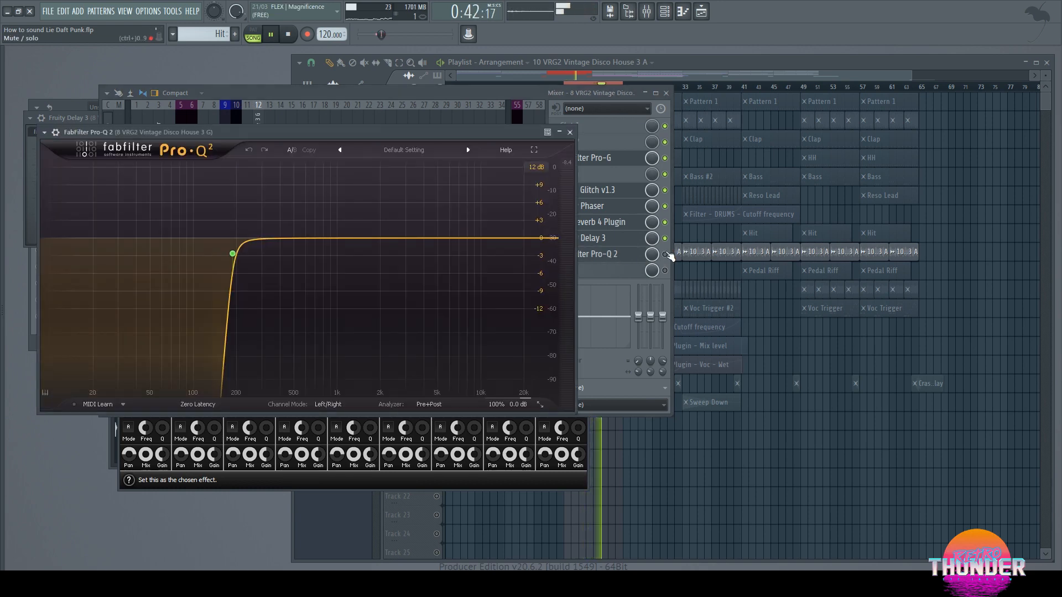
click(666, 254)
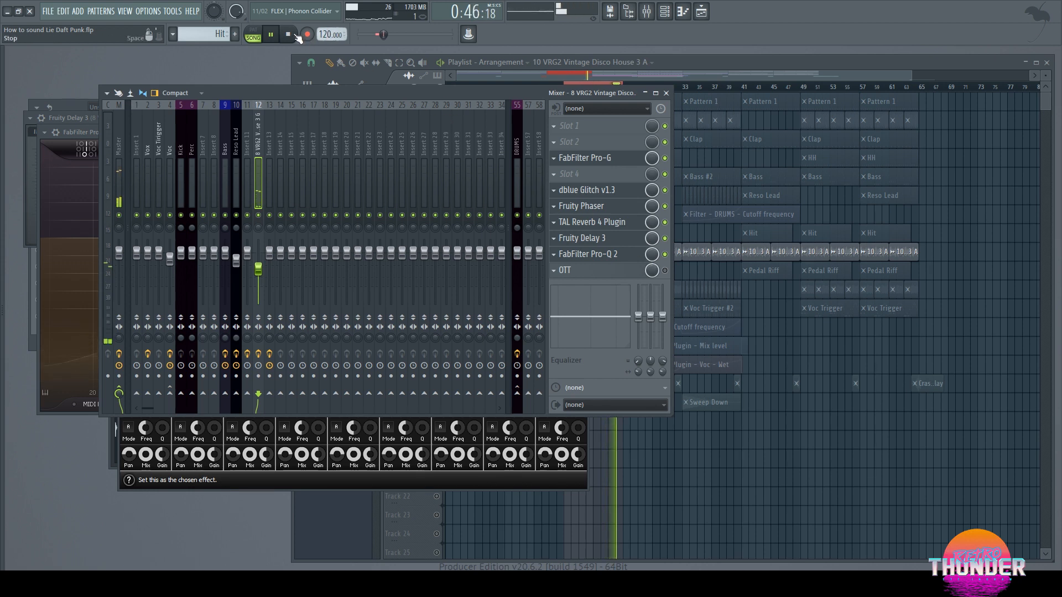
click(294, 34)
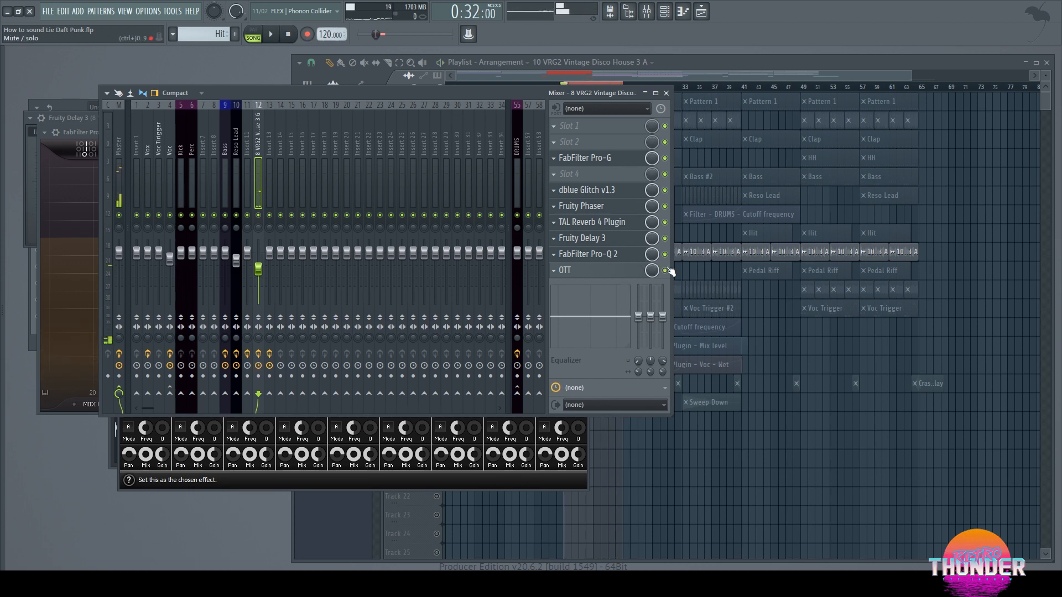
click(270, 34)
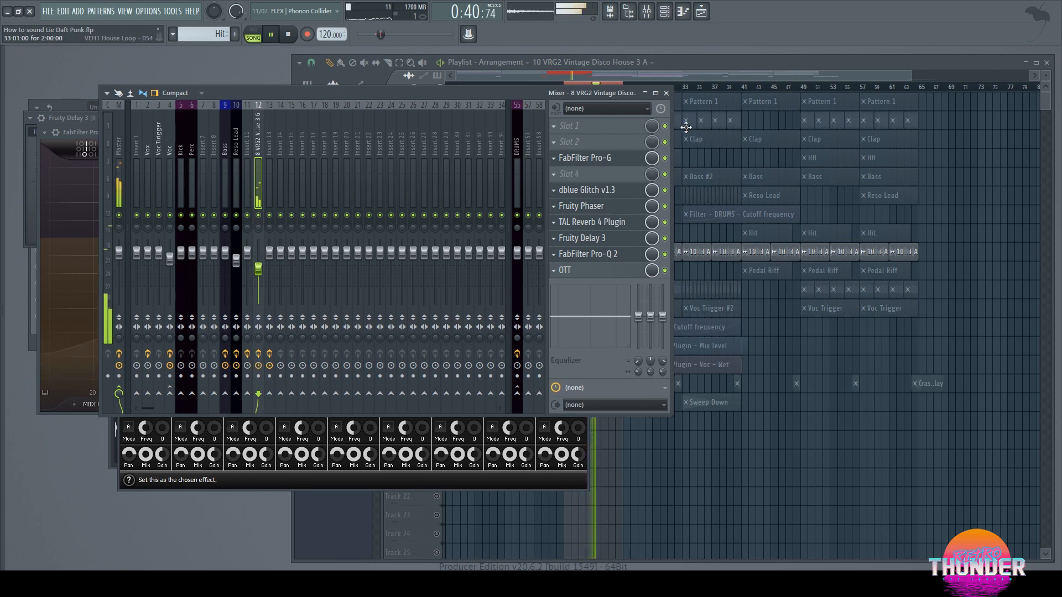
Step: Stop playback, close the mixer and all the disco sample's effect windows, and solo Track 10
click(666, 92)
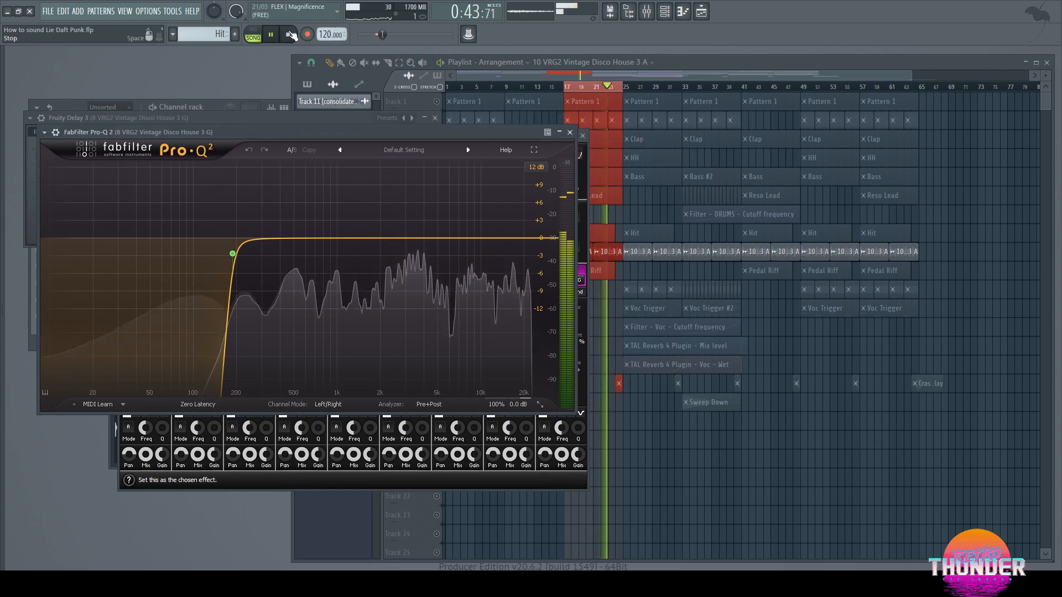
key(space)
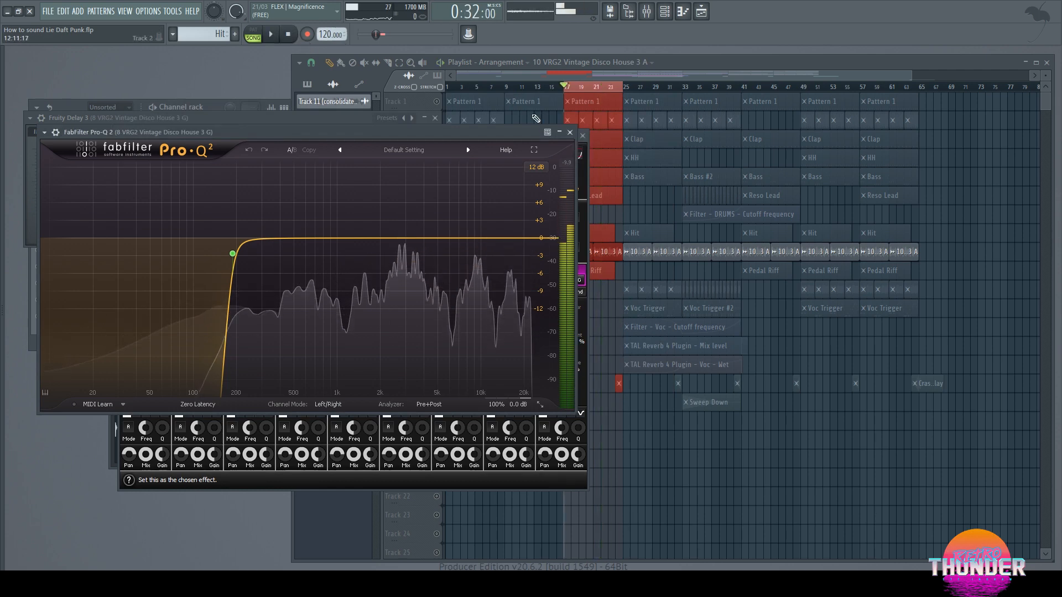
click(569, 133)
click(578, 135)
click(435, 118)
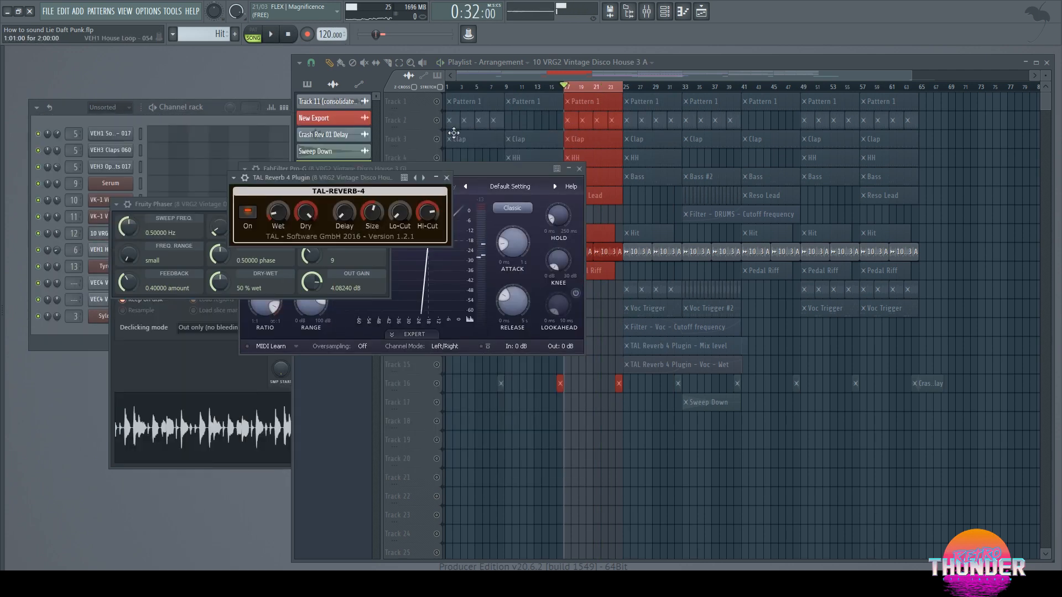
click(579, 168)
click(446, 178)
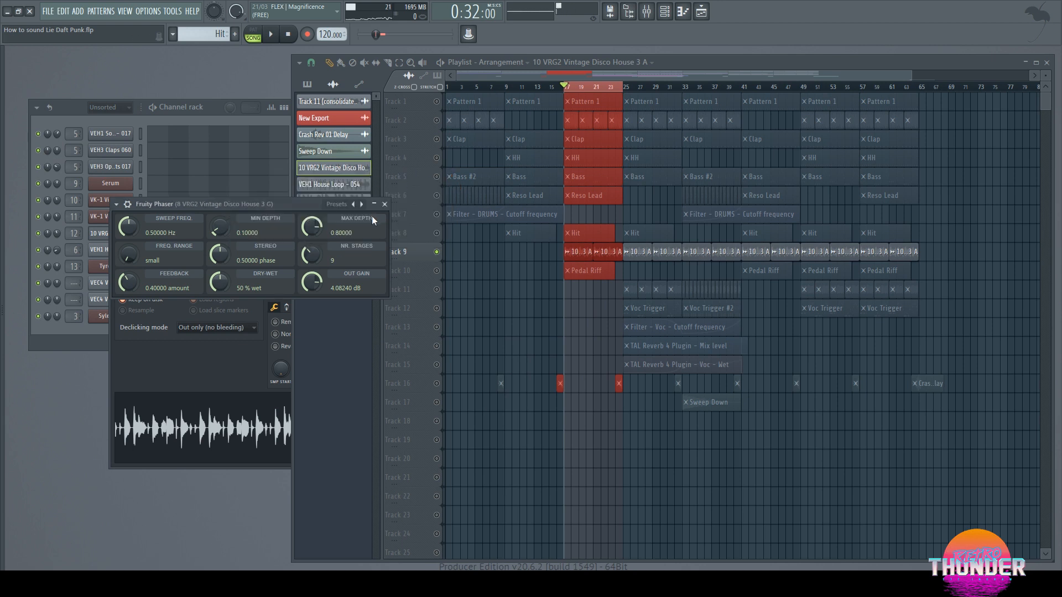
click(385, 204)
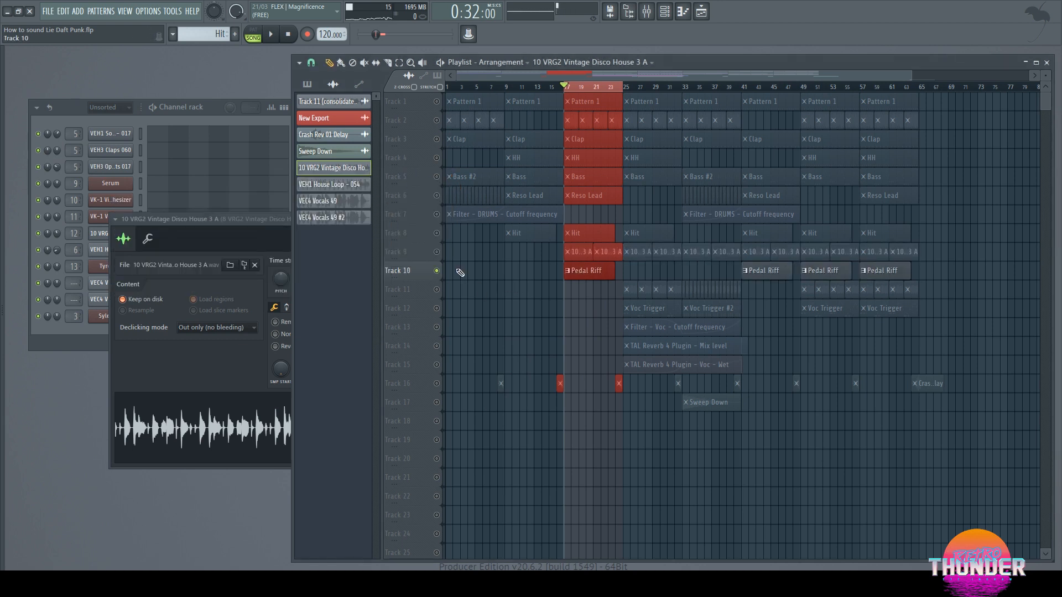
Step: Select the Pedal Riff pattern, view its TyrellN6 notes in the piano roll, and close the piano roll
click(602, 268)
click(73, 121)
right_click(116, 268)
click(149, 268)
scroll(242, 174, up, 3)
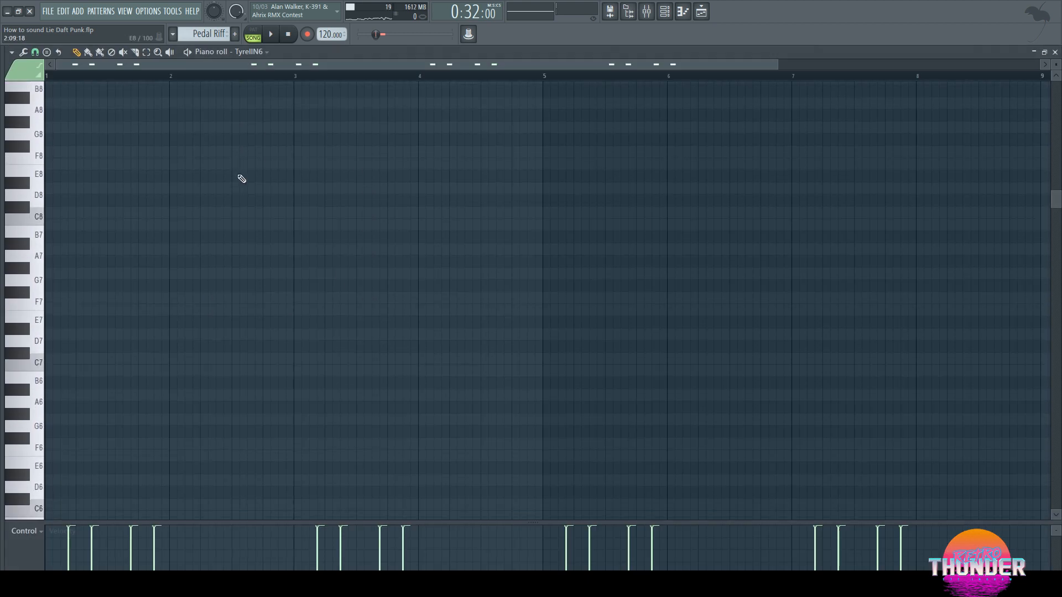
click(1054, 52)
Step: Show the TyrellN6 synth and play the Pedal Riff pattern in pattern mode
click(110, 267)
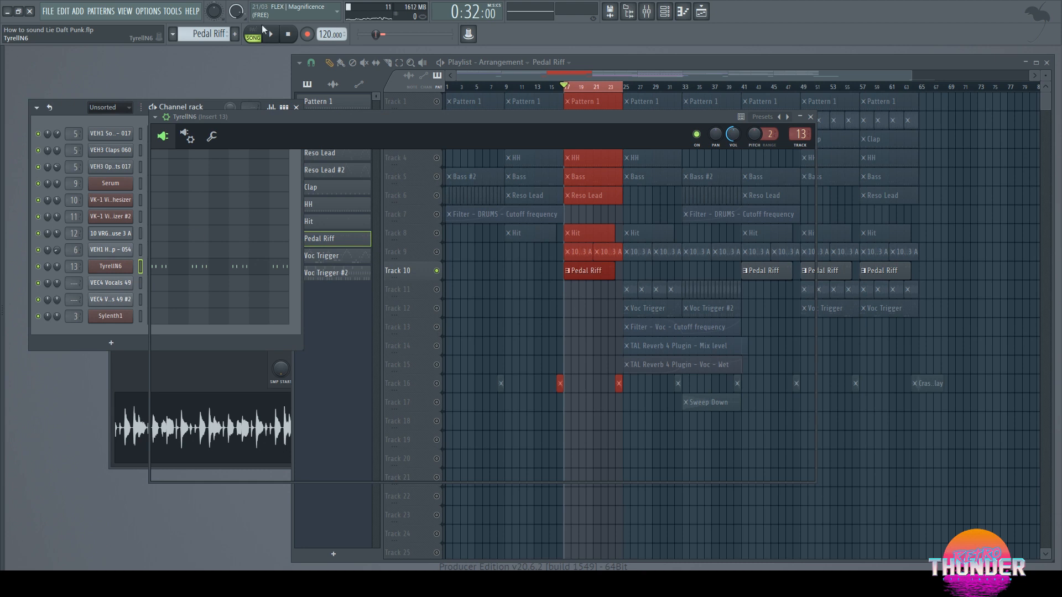
click(253, 30)
click(271, 34)
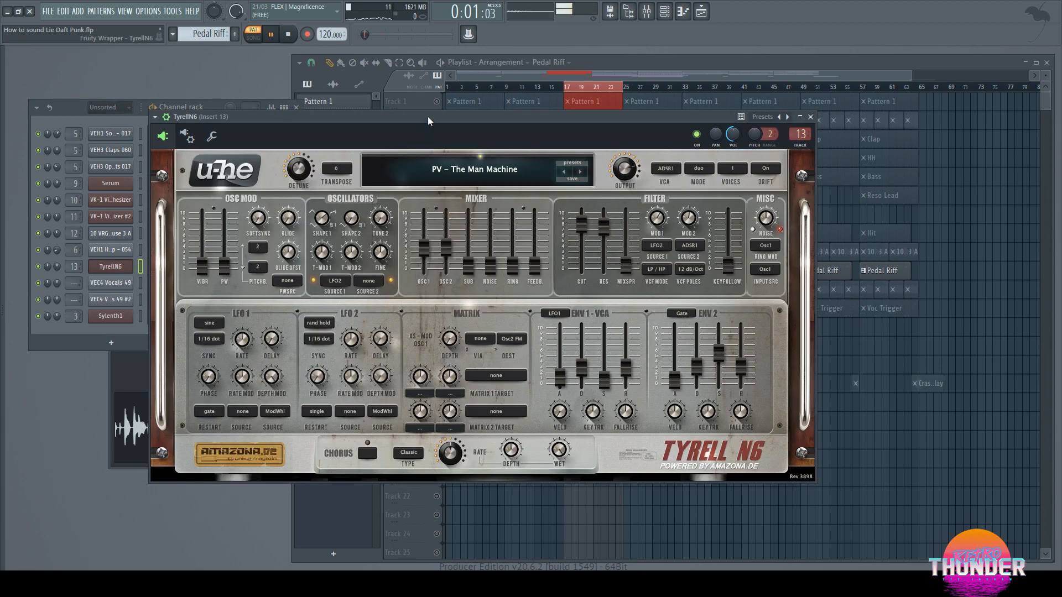
Step: Show mixer insert 13 and review its FabFilter Pro-Q 2 and OTT effects during playback
double_click(800, 134)
click(588, 142)
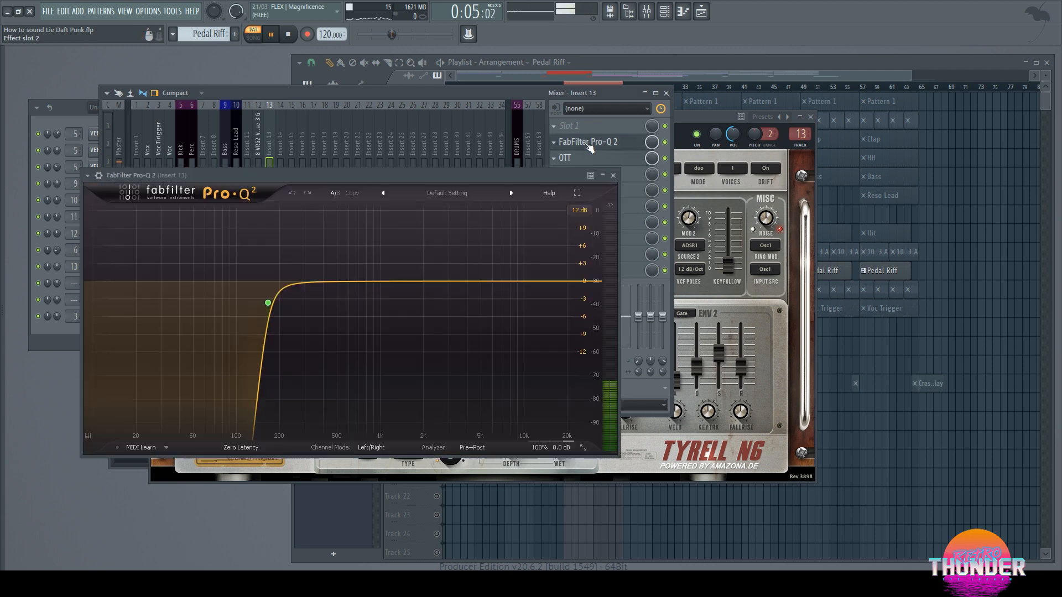
click(611, 159)
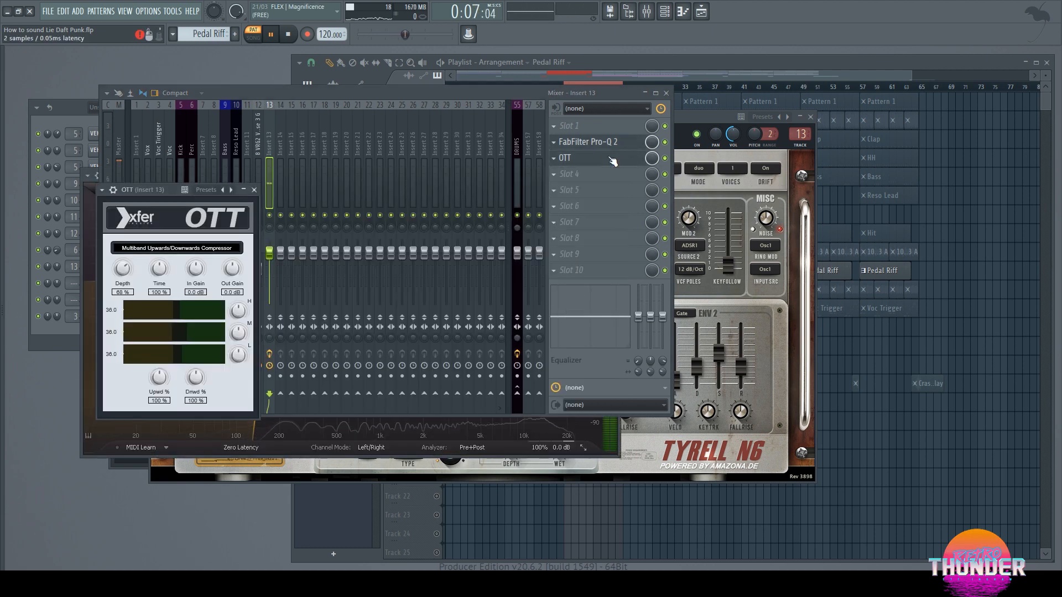
Step: Close the mixer and the TyrellN6, FabFilter Pro-Q 2 and OTT windows
click(665, 93)
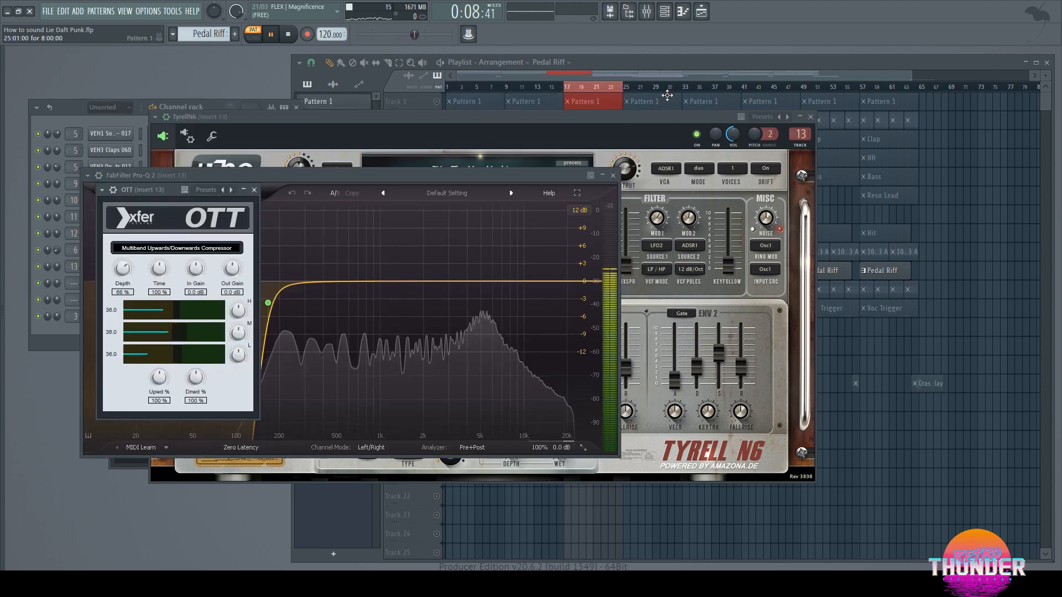
click(810, 120)
click(612, 176)
click(613, 175)
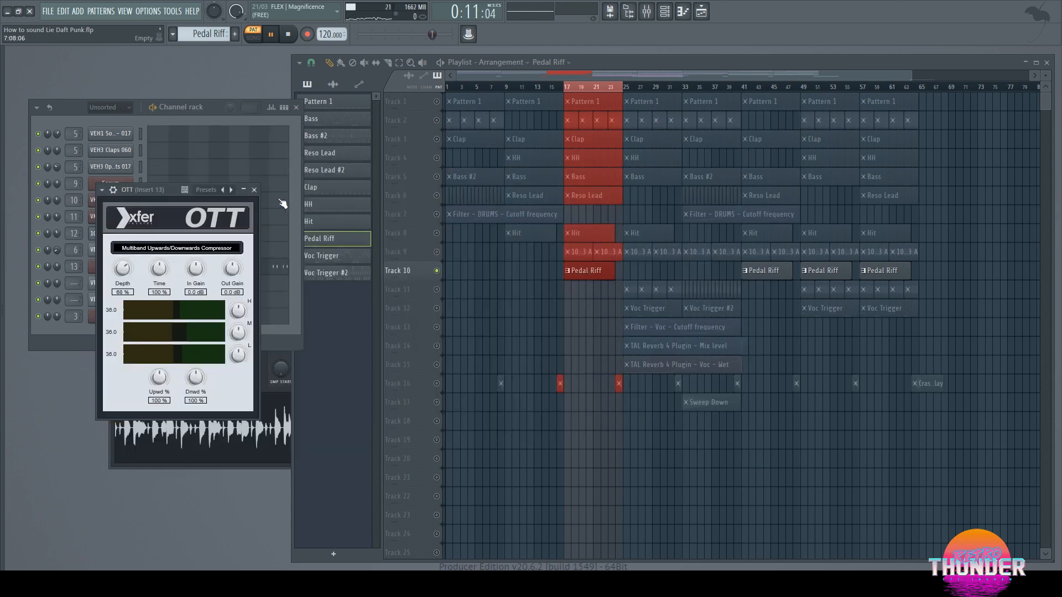
click(254, 190)
Step: Unmute playlist Tracks 1, 2, 3, 8 and 9 alongside Track 10
click(437, 252)
click(436, 233)
click(436, 102)
click(436, 120)
click(436, 139)
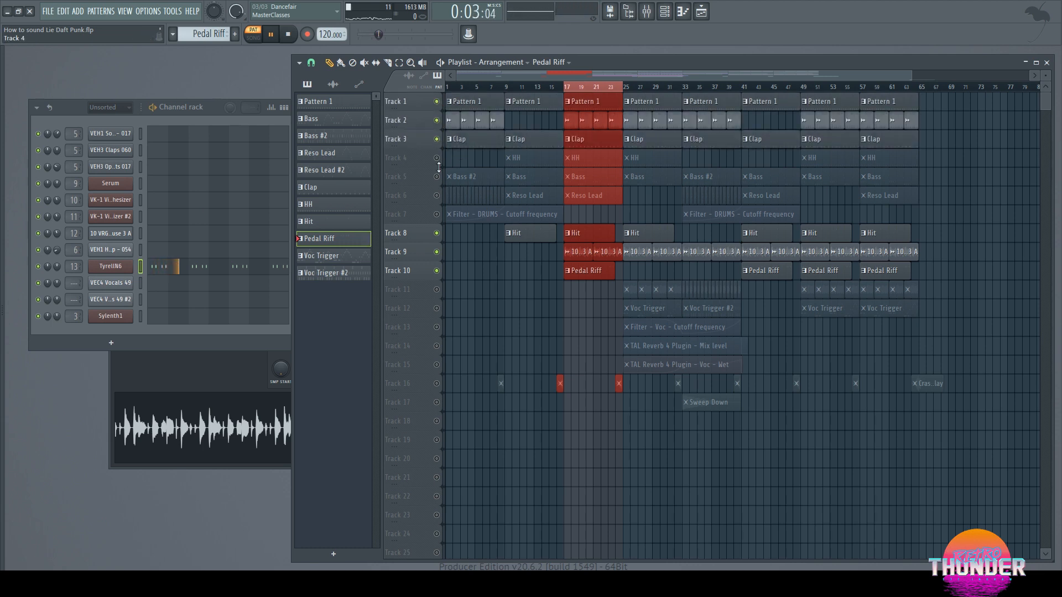
Step: Switch to song mode, play the selected section from bar 17 with the unmuted tracks, and stop playback
click(253, 38)
click(483, 300)
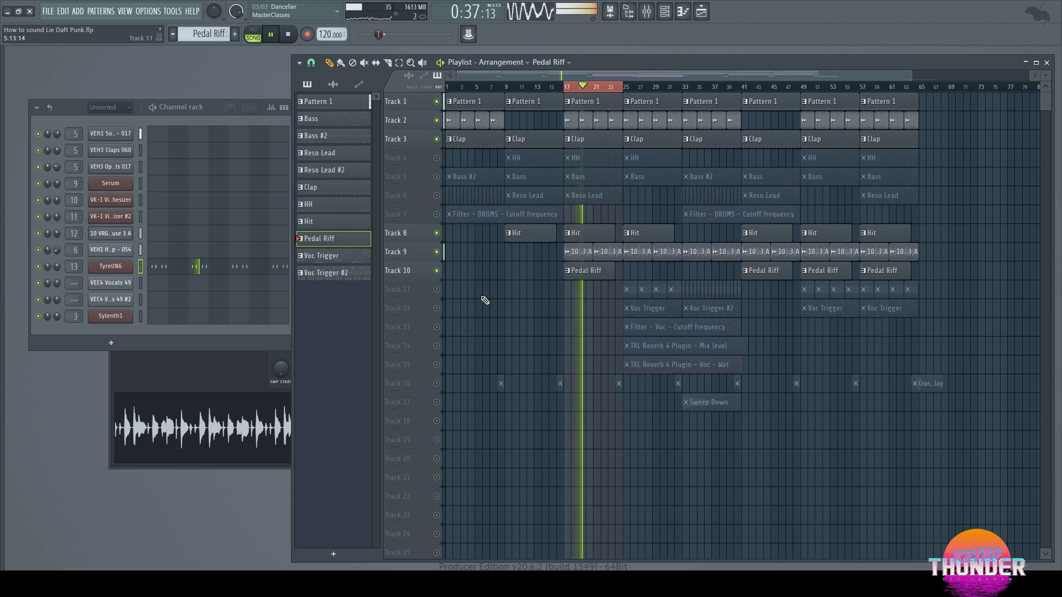
click(289, 35)
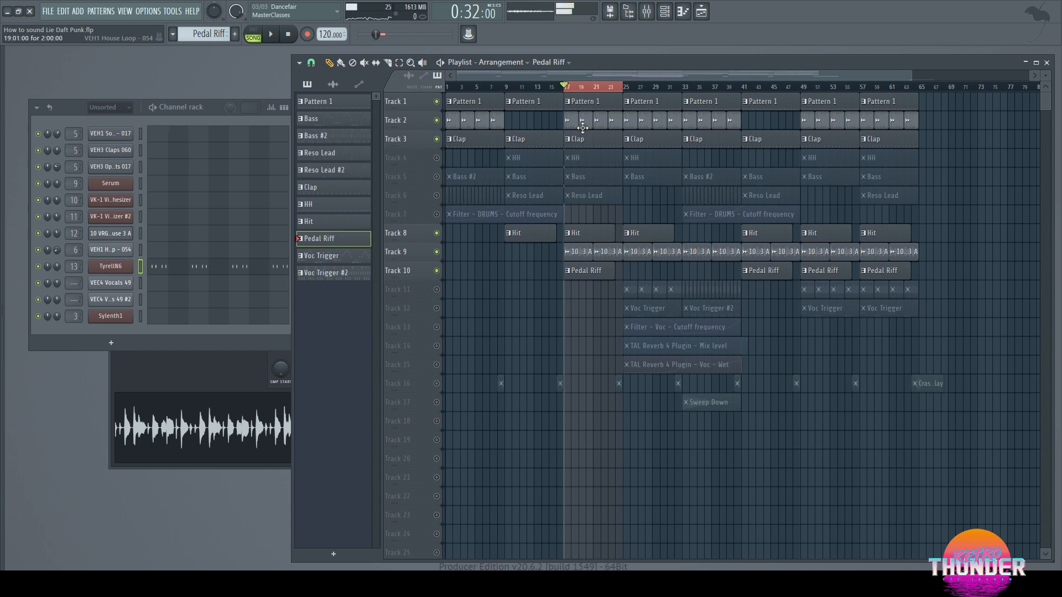
Step: Solo Track 16 with Track 17 unmuted, view the Crash Rev 01 Delay sample's settings, and close them
ctrl+click(436, 384)
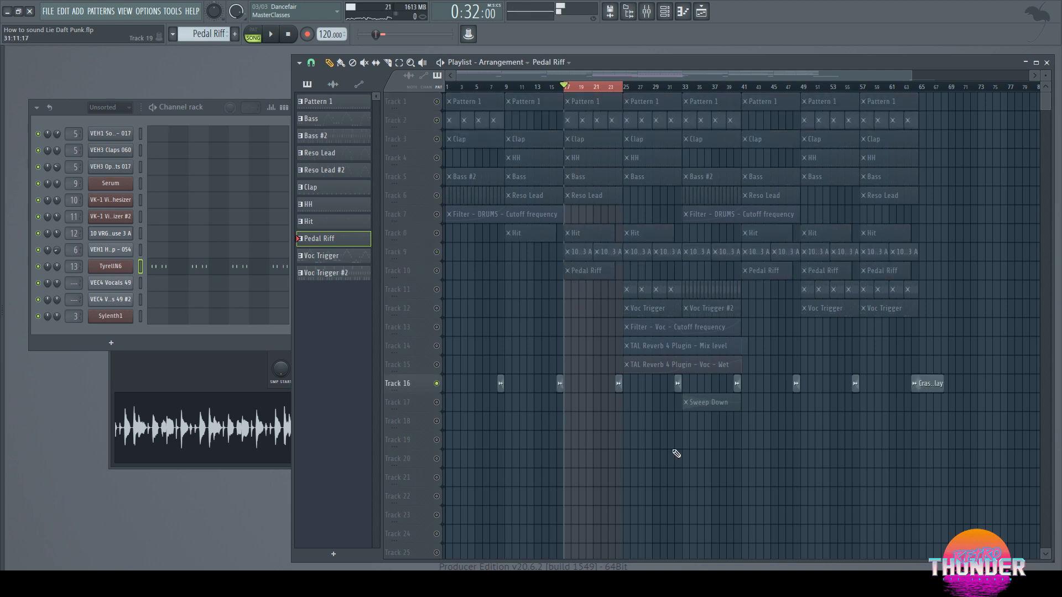
click(437, 402)
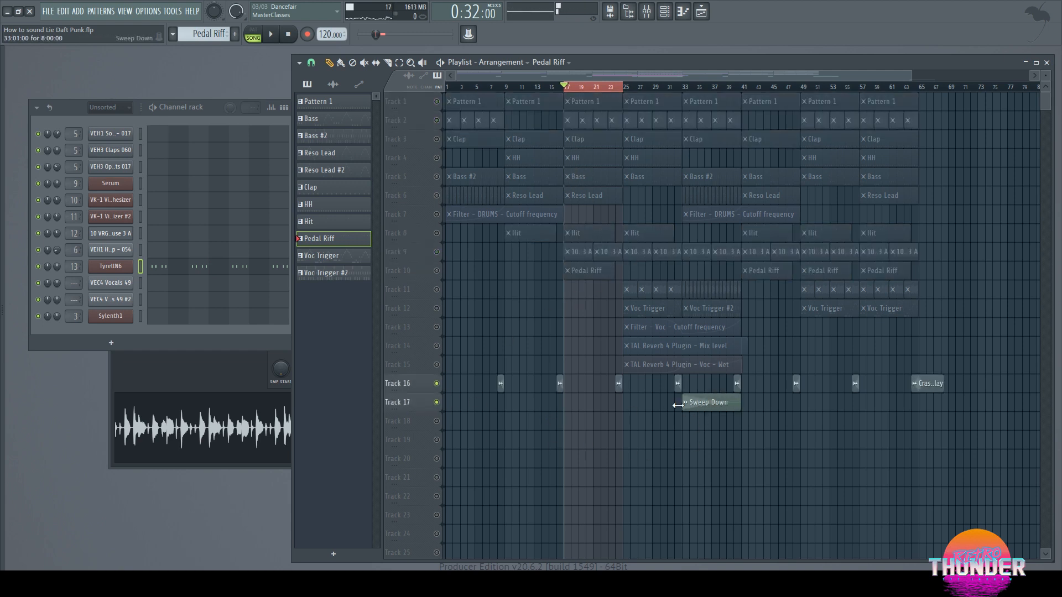
double_click(928, 383)
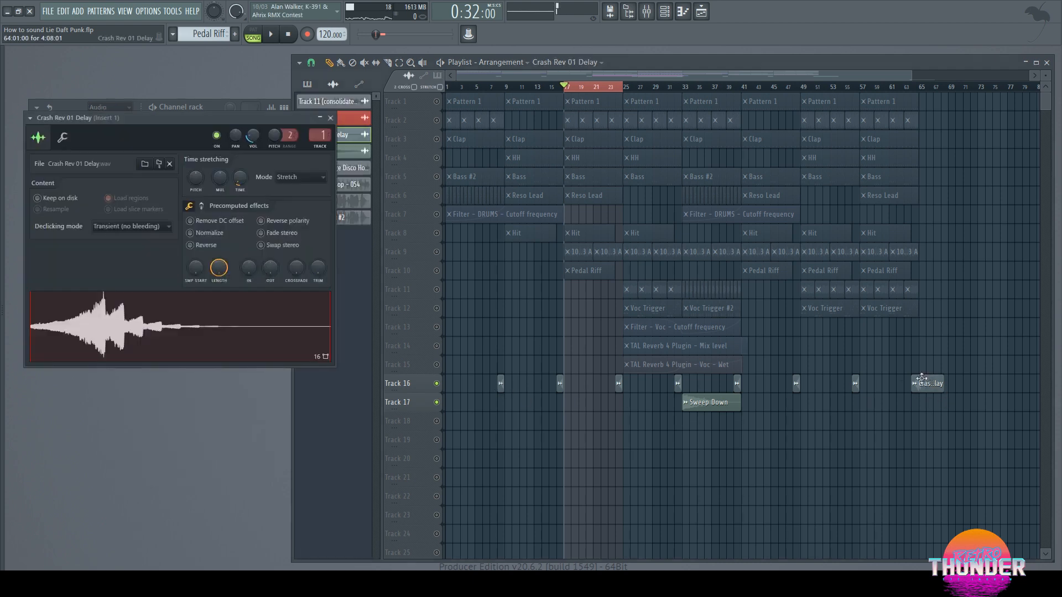
click(331, 118)
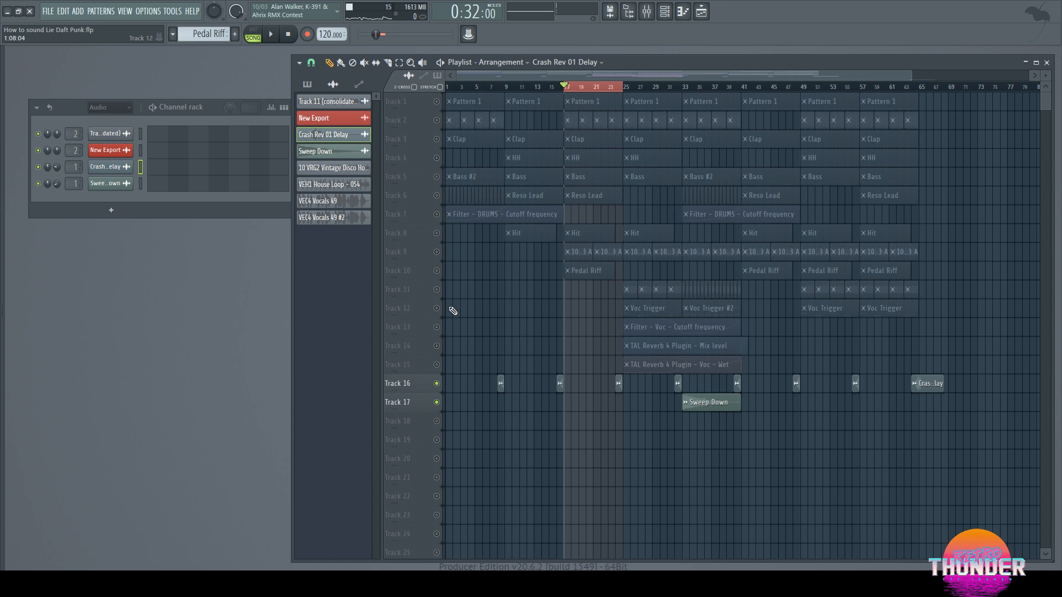
Step: Solo Tracks 11 to 15 and set the playlist time selection to bars 25 to 33
right_click(437, 291)
click(437, 310)
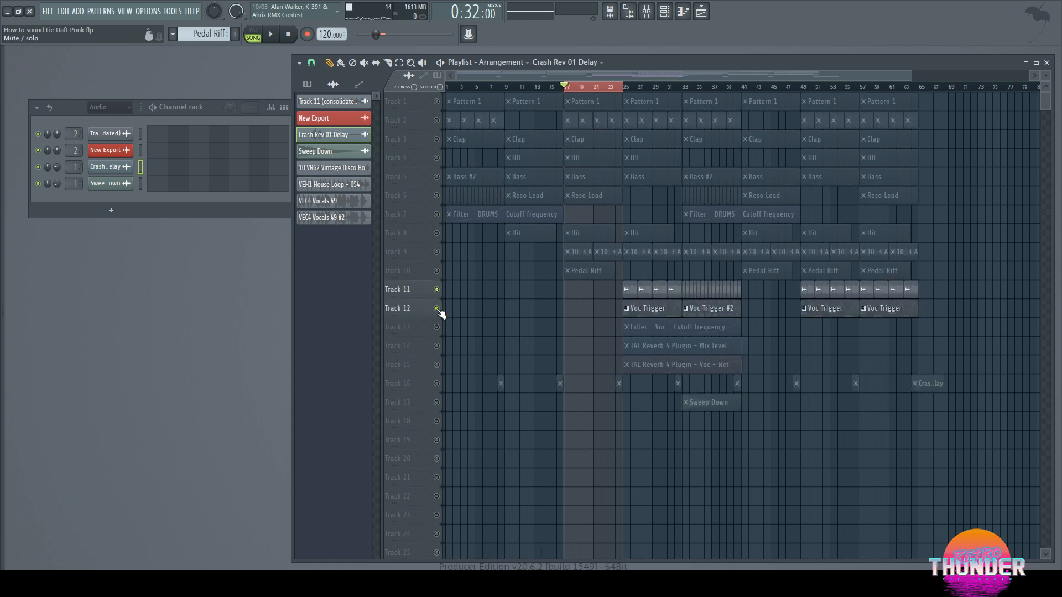
click(437, 328)
click(437, 346)
click(437, 365)
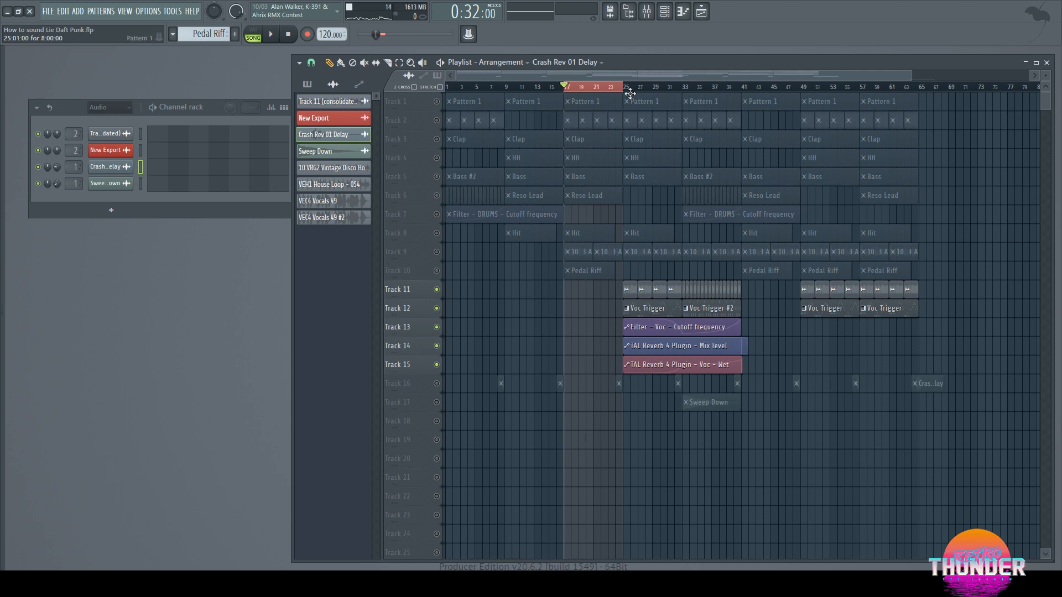
drag(625, 89, 685, 103)
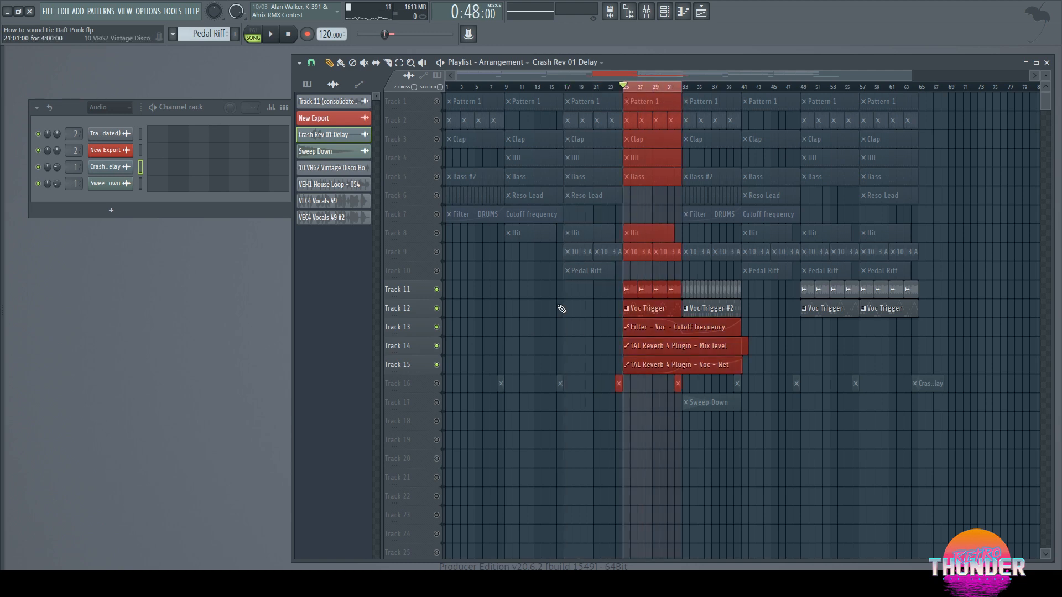
ctrl+click(553, 309)
Step: Solo Track 11, show the consolidated vocal sample's channel settings, and audition it through its Vox mixer track
right_click(436, 290)
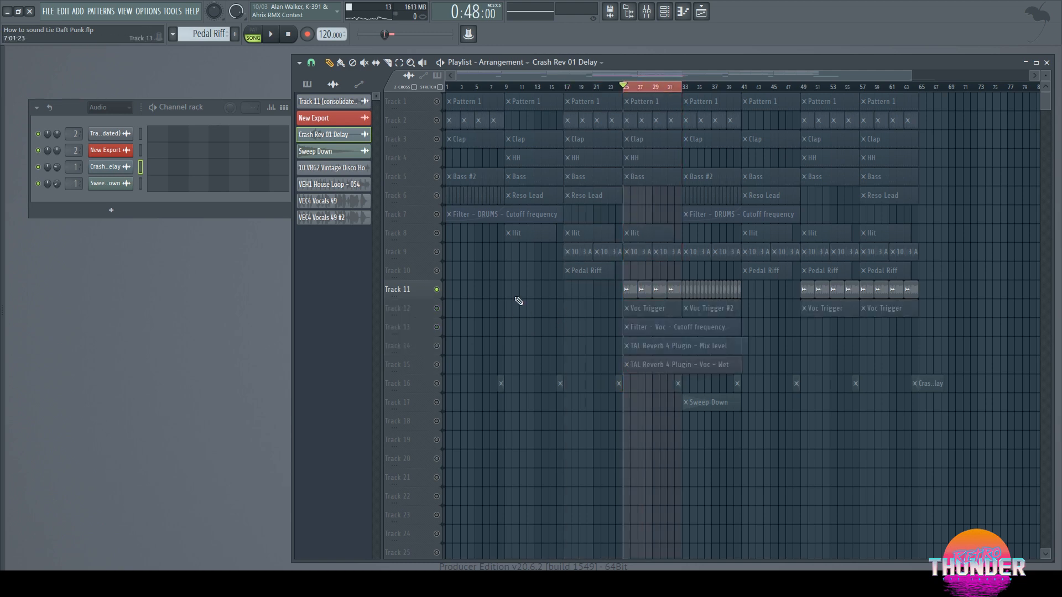
double_click(630, 293)
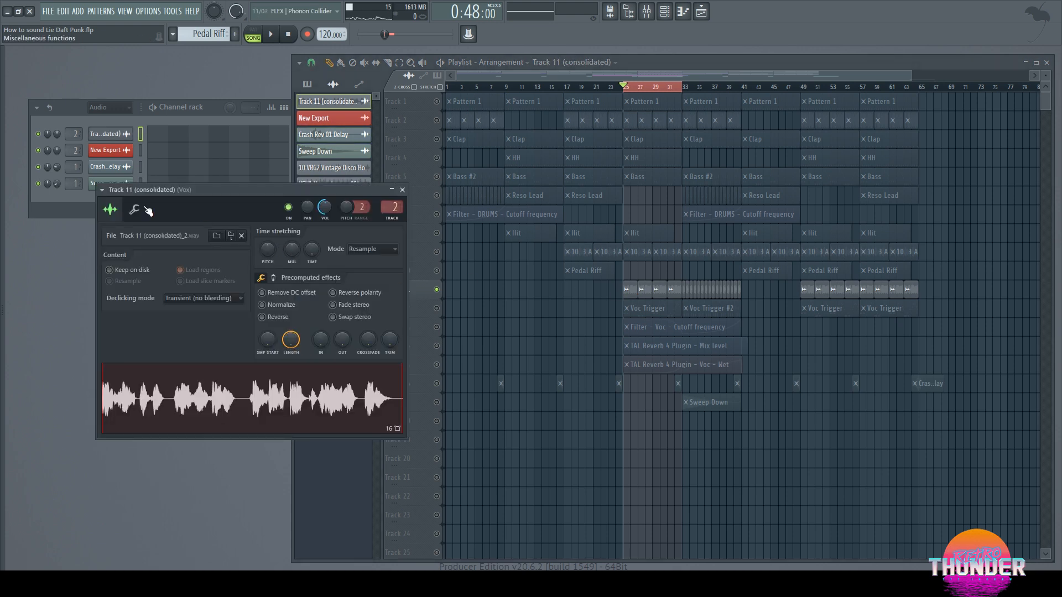
click(272, 36)
click(288, 35)
Step: Audition the vocal sample routed straight to Master, and set its mixer track back to 2 (Vox)
drag(394, 207, 394, 215)
click(272, 36)
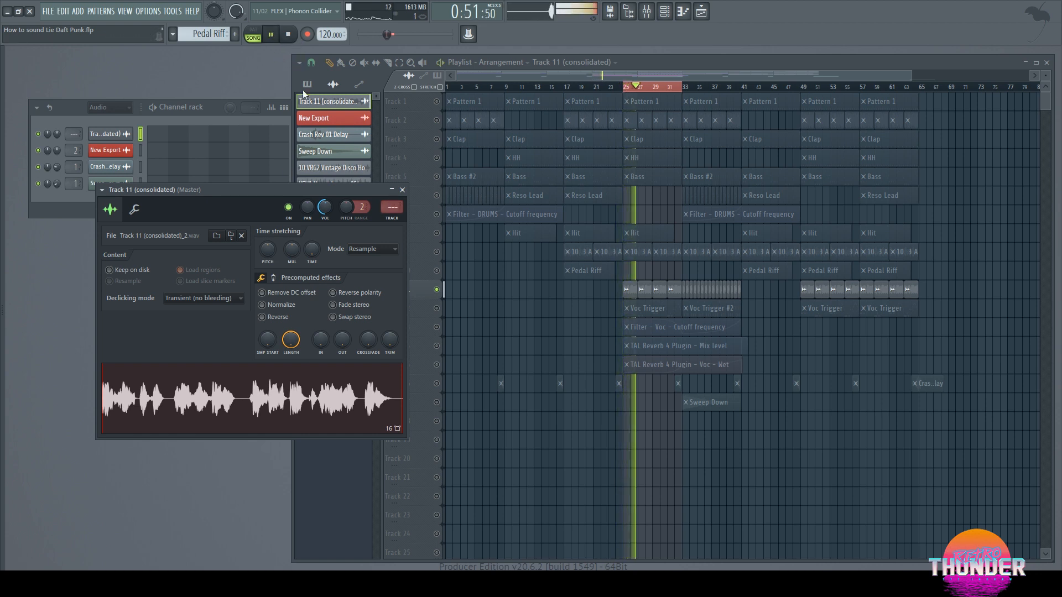
click(298, 34)
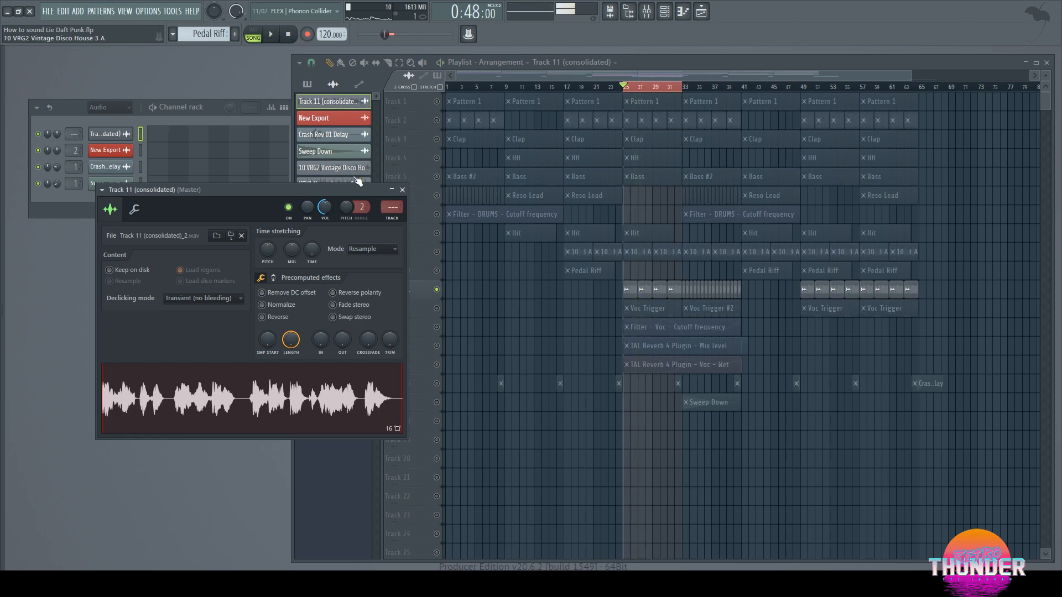
drag(385, 207, 385, 199)
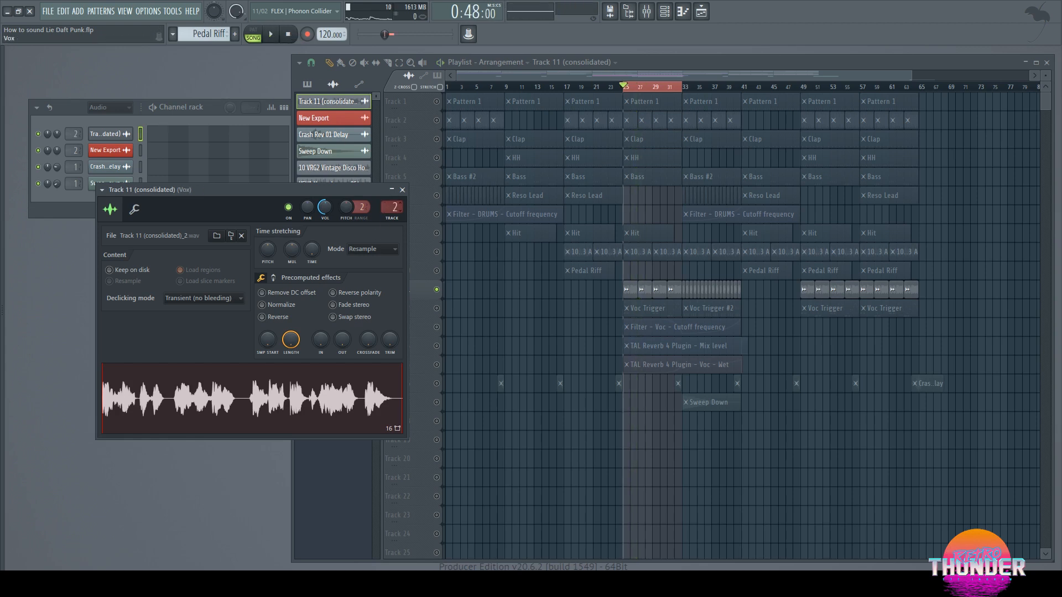
Step: Unmute Track 12 and play the vocal sample together with the Voc Trigger pattern, and stop playback
click(441, 309)
key(space)
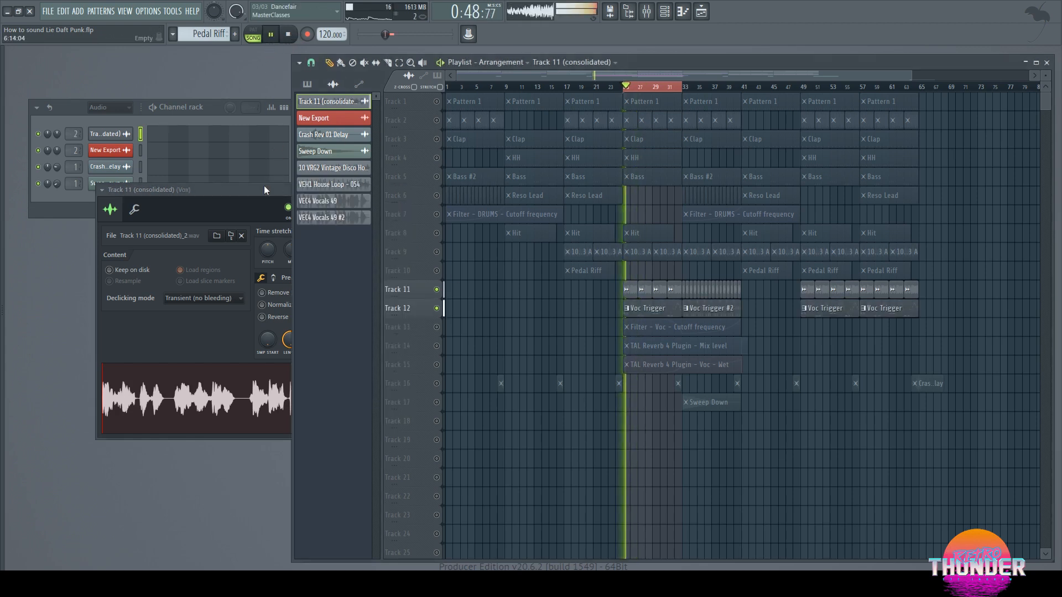
drag(265, 188, 284, 206)
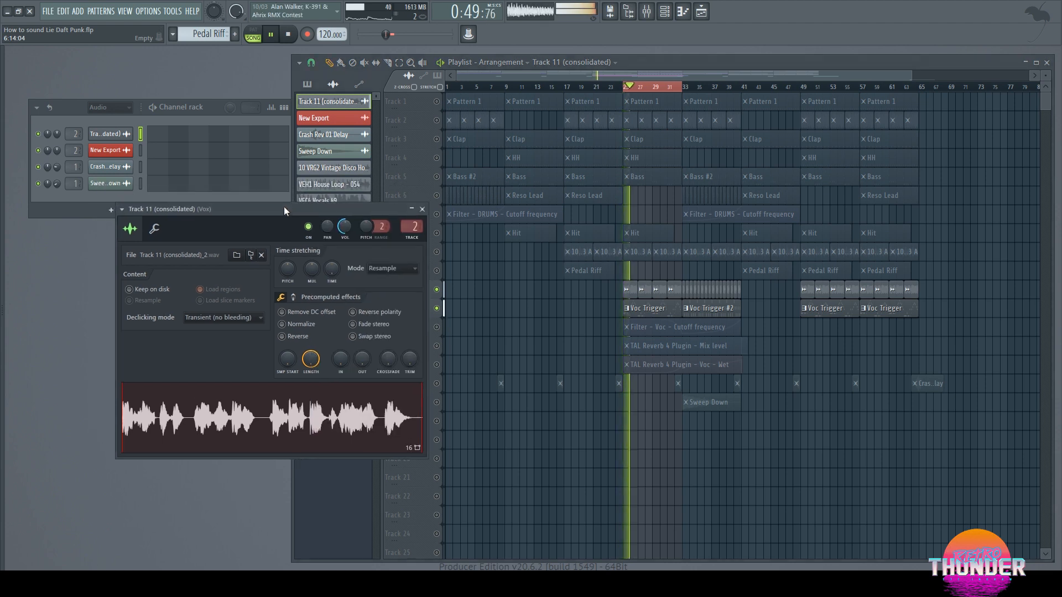
click(289, 35)
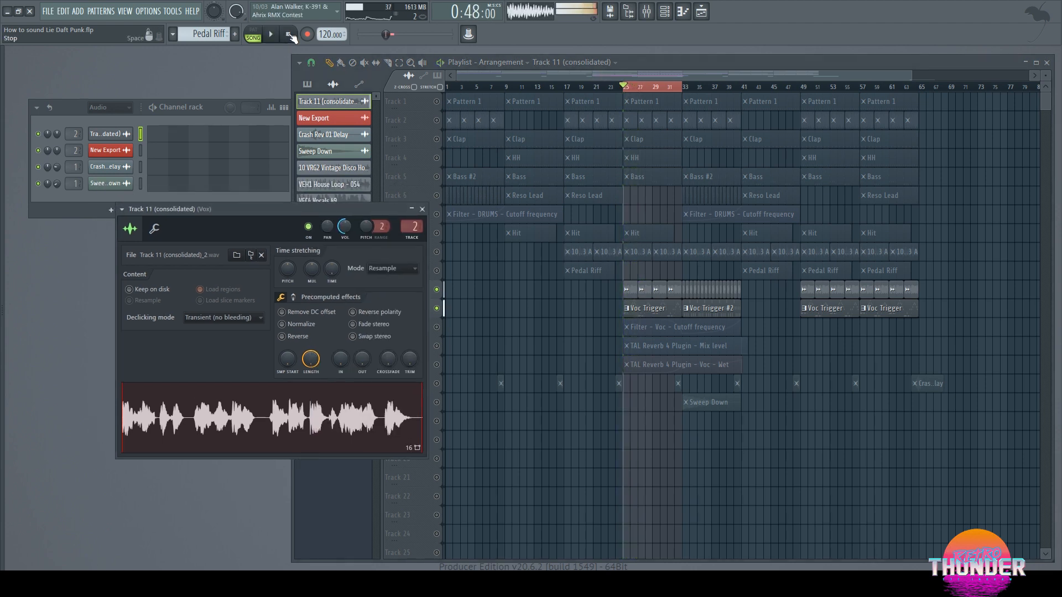
Step: View the Vox mixer insert's effect slots, and close the mixer and the vocal sample's window
double_click(405, 226)
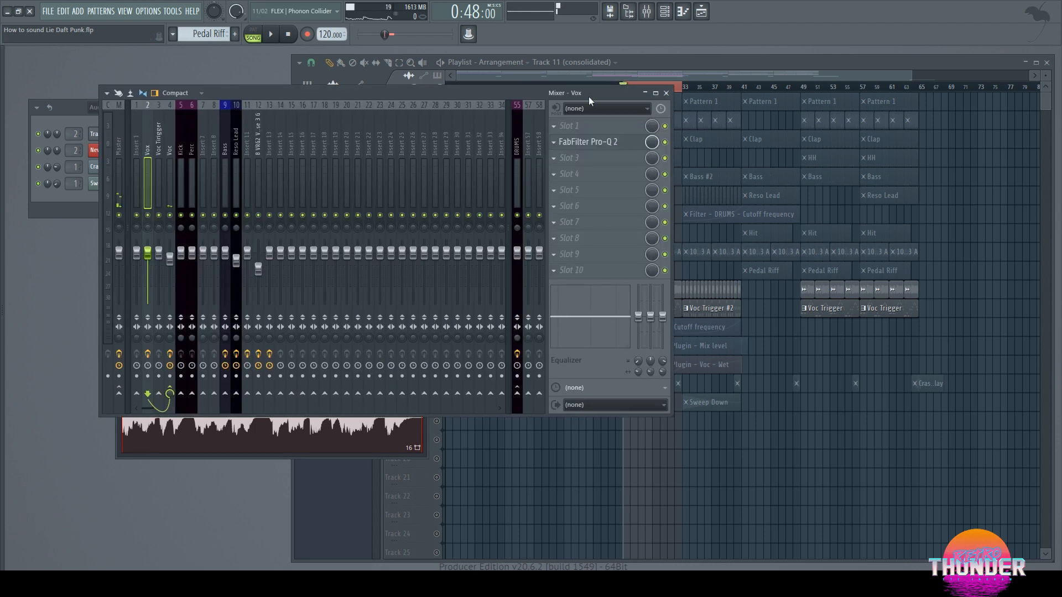
click(667, 95)
click(423, 207)
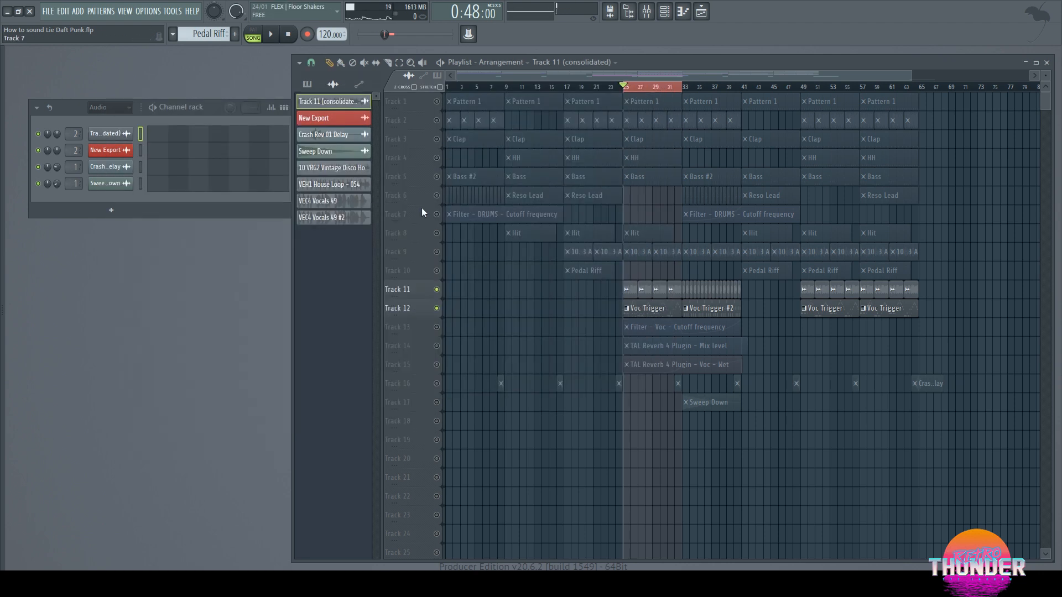
Step: Review the Voc Trigger and Voc mixer inserts, inspect Vocodex on the Voc insert, and close both windows
click(125, 11)
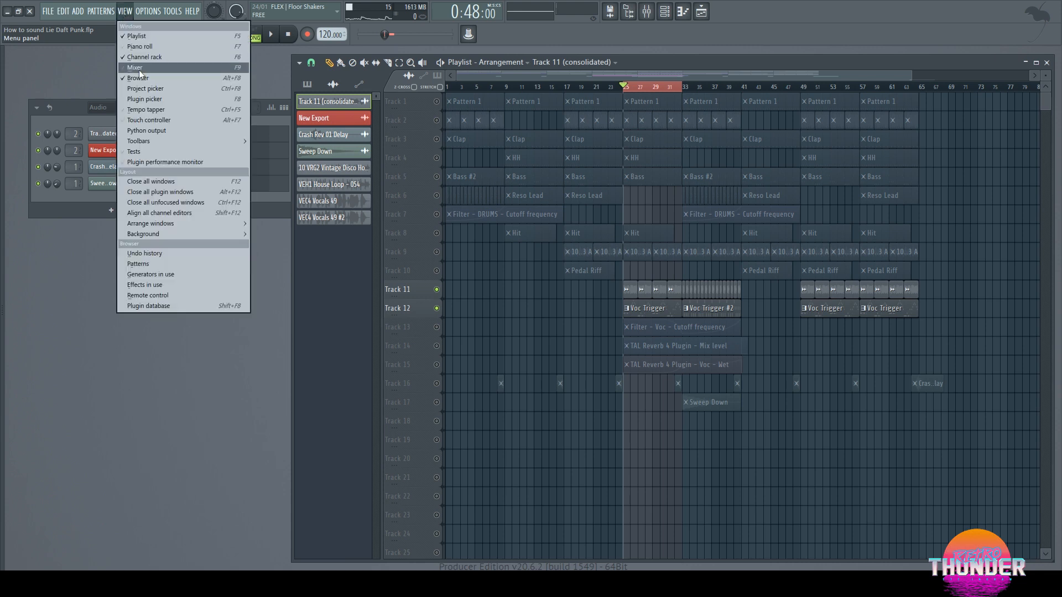
click(141, 65)
click(158, 133)
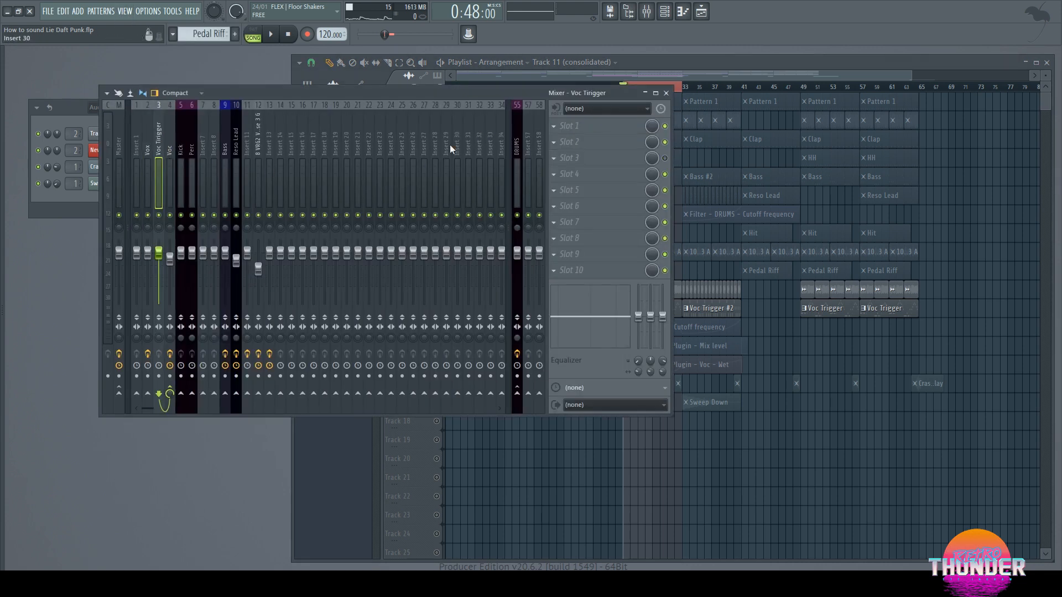
click(167, 133)
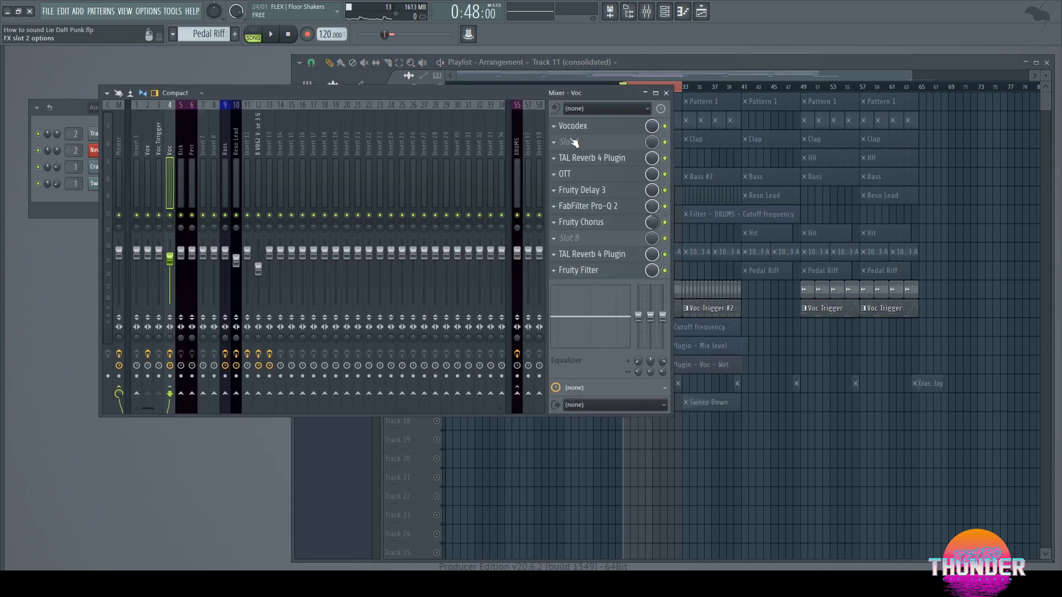
click(588, 127)
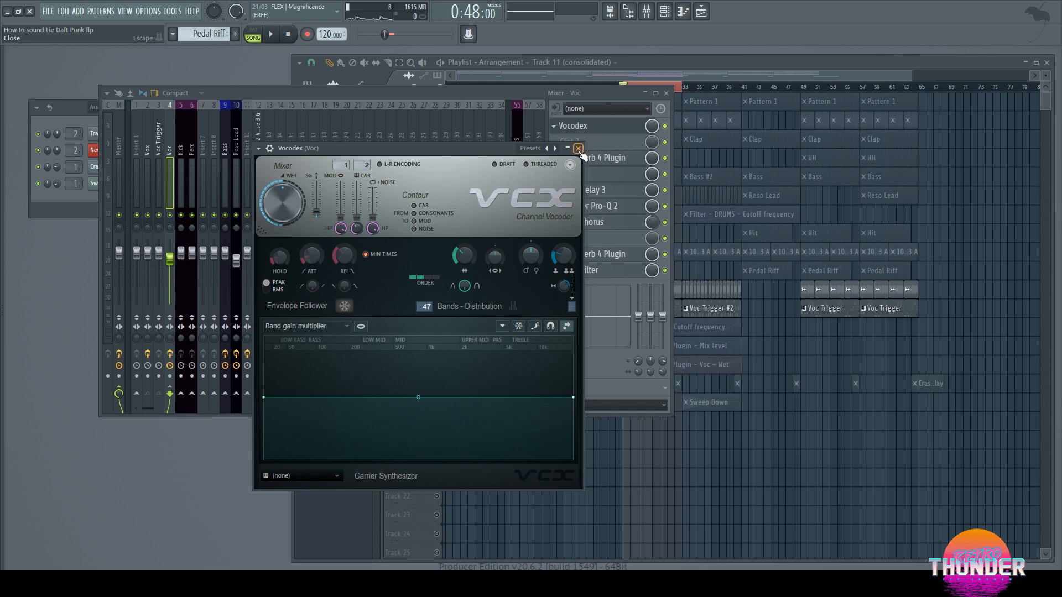
click(578, 149)
key(F9)
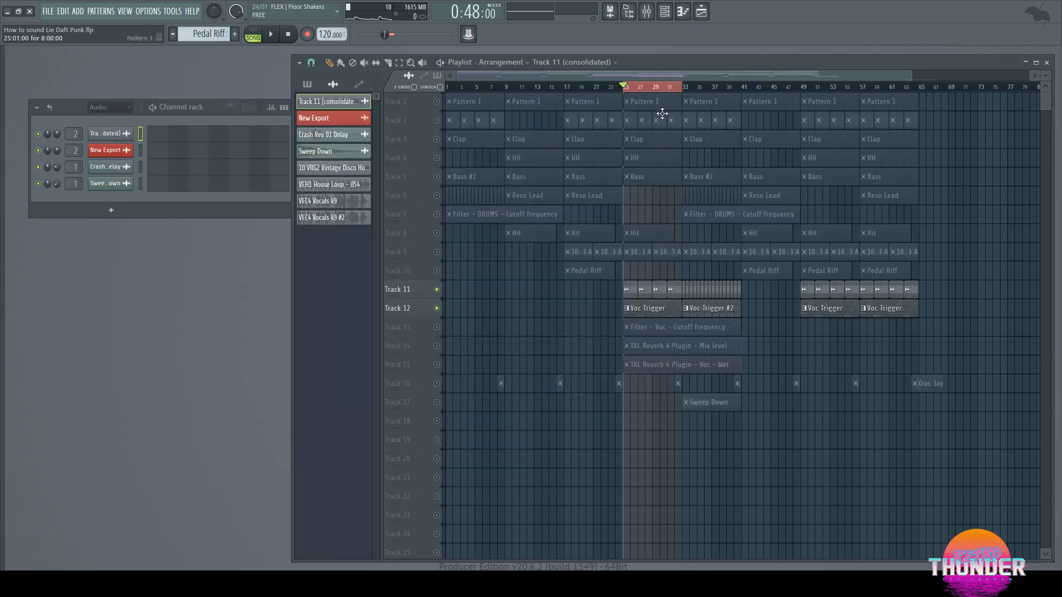
Step: View the Voc Trigger pattern's Sylenth1 notes in the piano roll, and close the piano roll
scroll(653, 311, up, 4)
scroll(635, 308, up, 3)
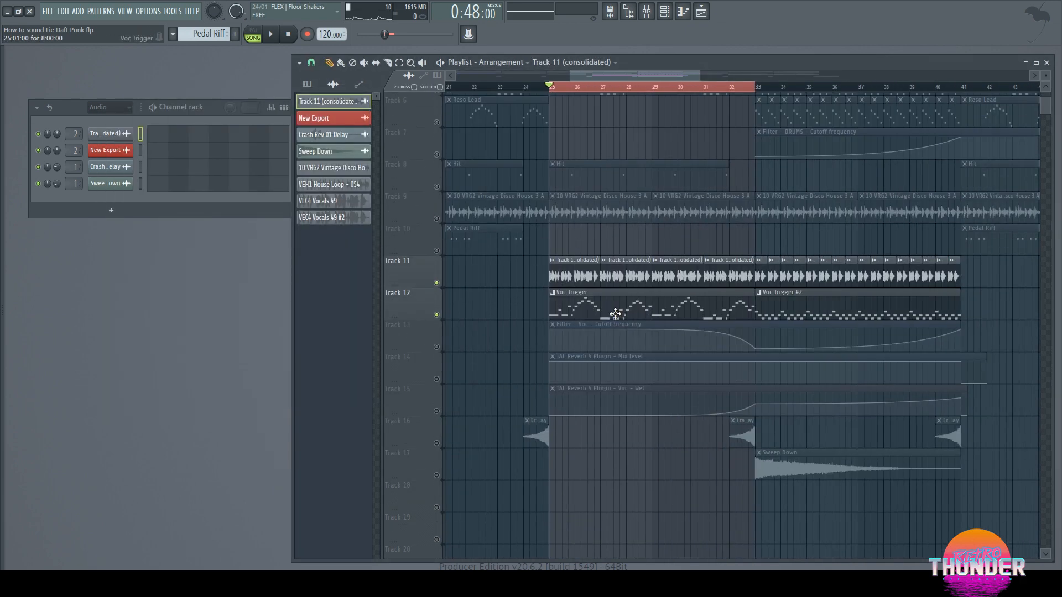
double_click(615, 302)
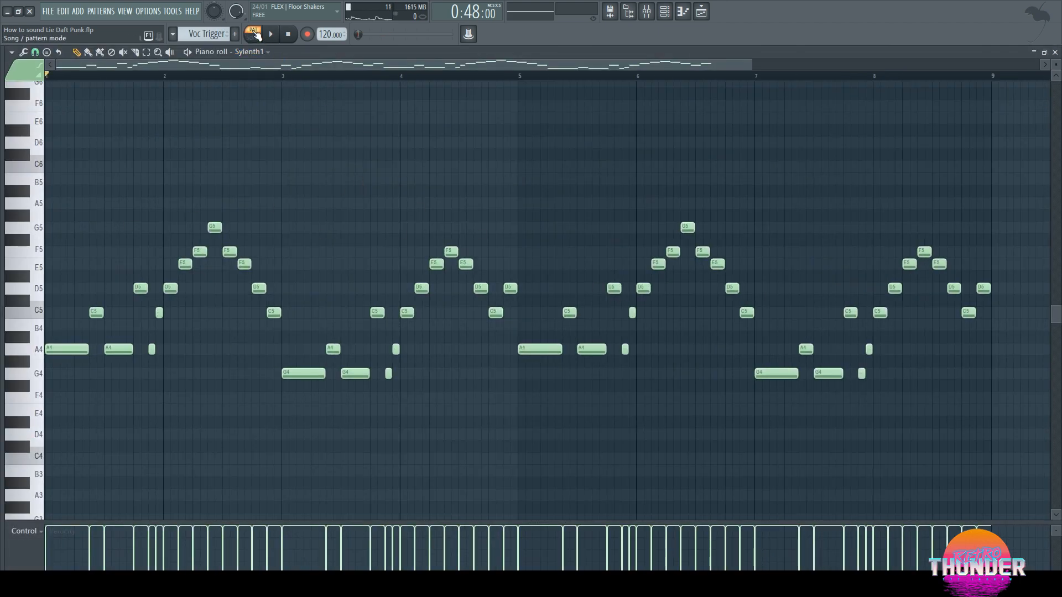
click(1054, 51)
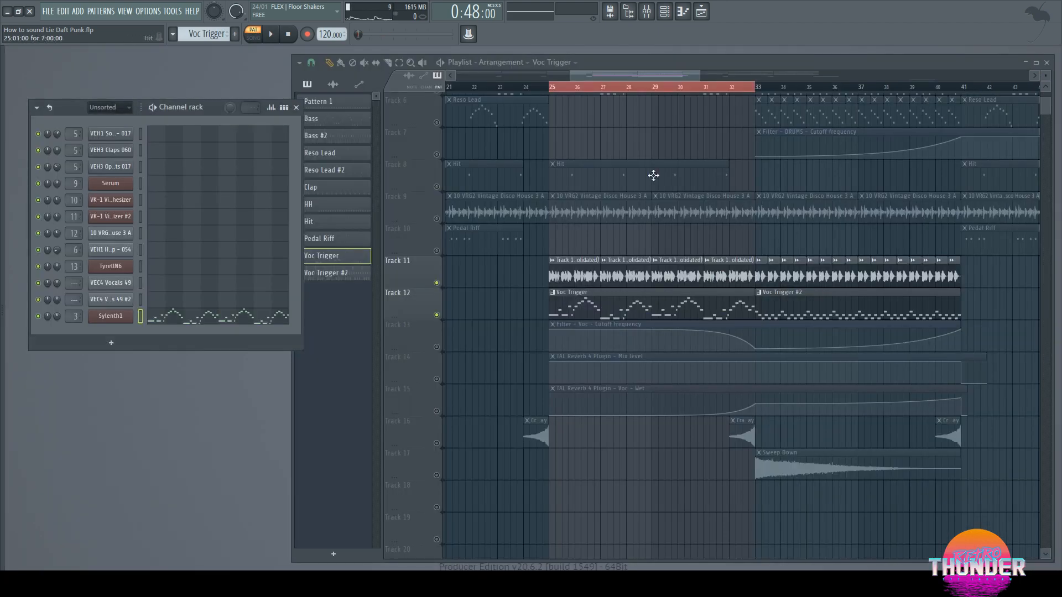
click(583, 313)
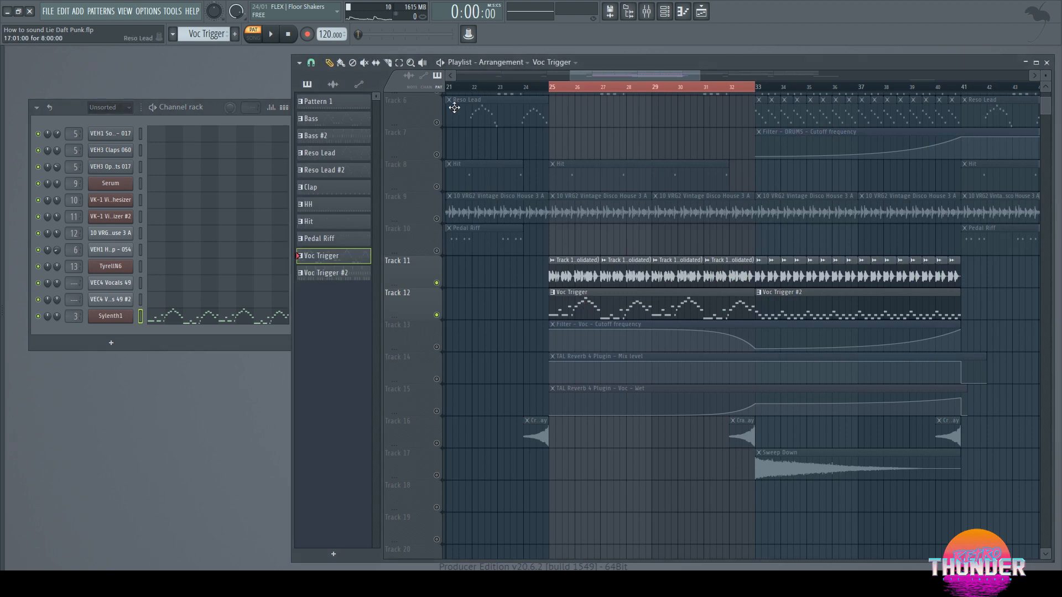
Step: Show the Sylenth1 synth, route it to Master, and audition the Voc Trigger pattern in pattern mode
click(111, 315)
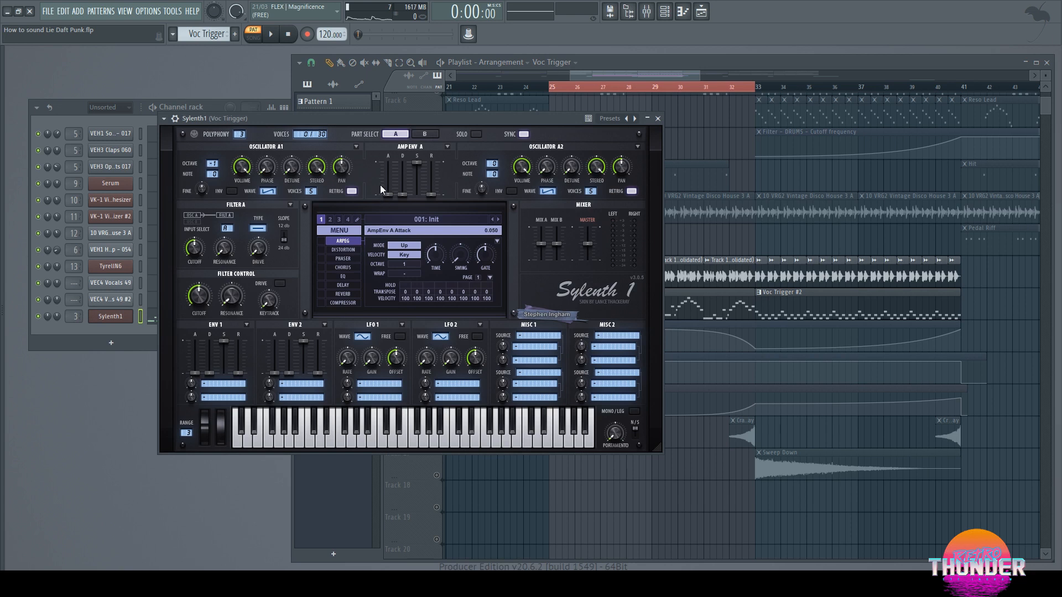
drag(369, 122, 526, 115)
drag(74, 317, 74, 331)
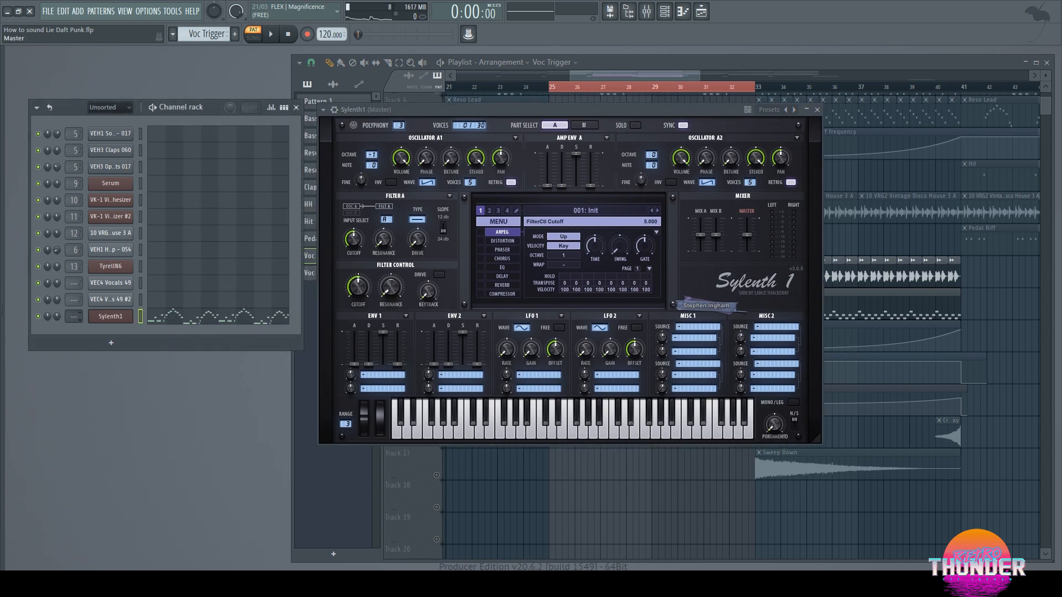
click(271, 35)
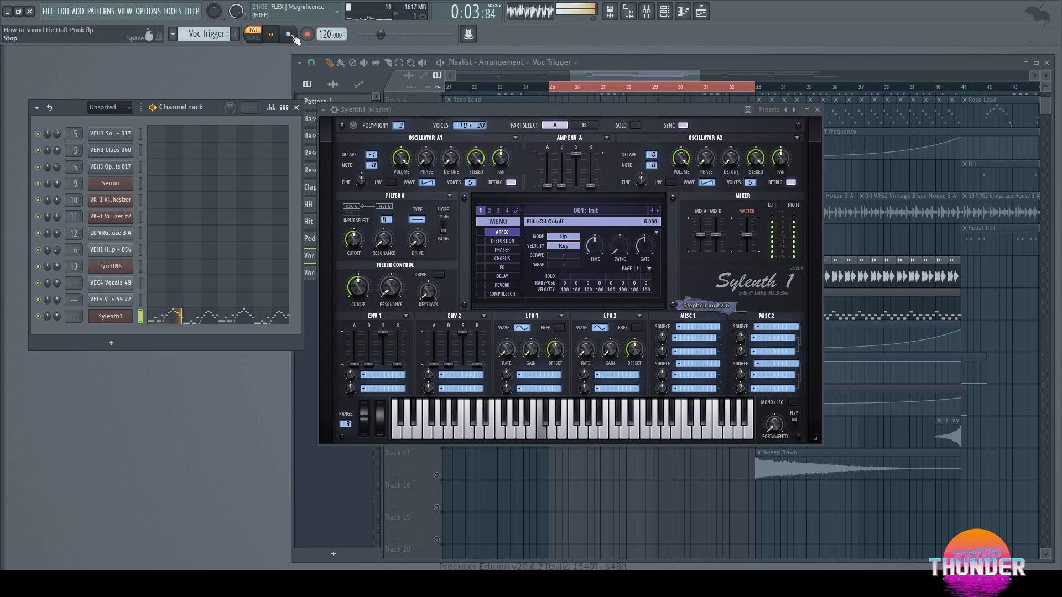
click(288, 34)
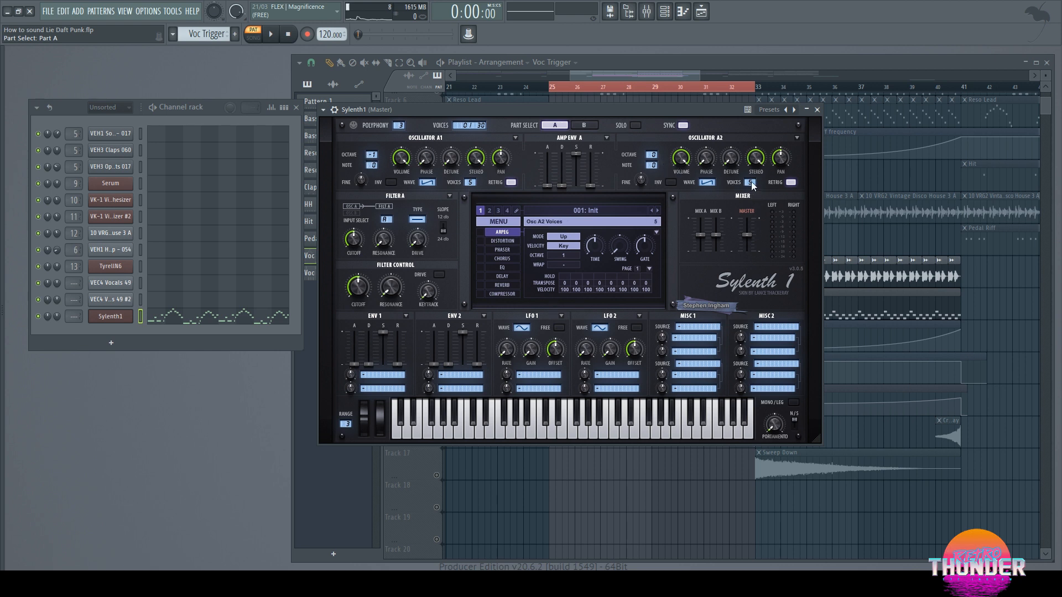
Step: Route Sylenth1 to mixer insert 3, Voc Trigger, and show that insert in the mixer
mouse_move(759, 162)
scroll(74, 316, up, 2)
scroll(68, 316, up, 1)
double_click(68, 316)
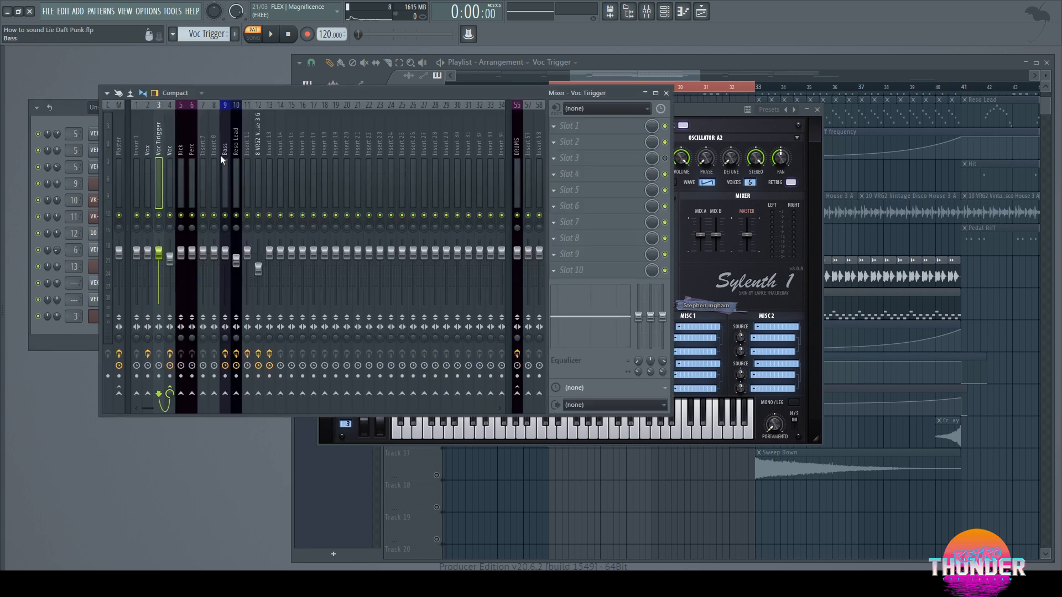
Step: Inspect FabFilter Pro-Q 2 on the Vox insert and close its window
click(149, 127)
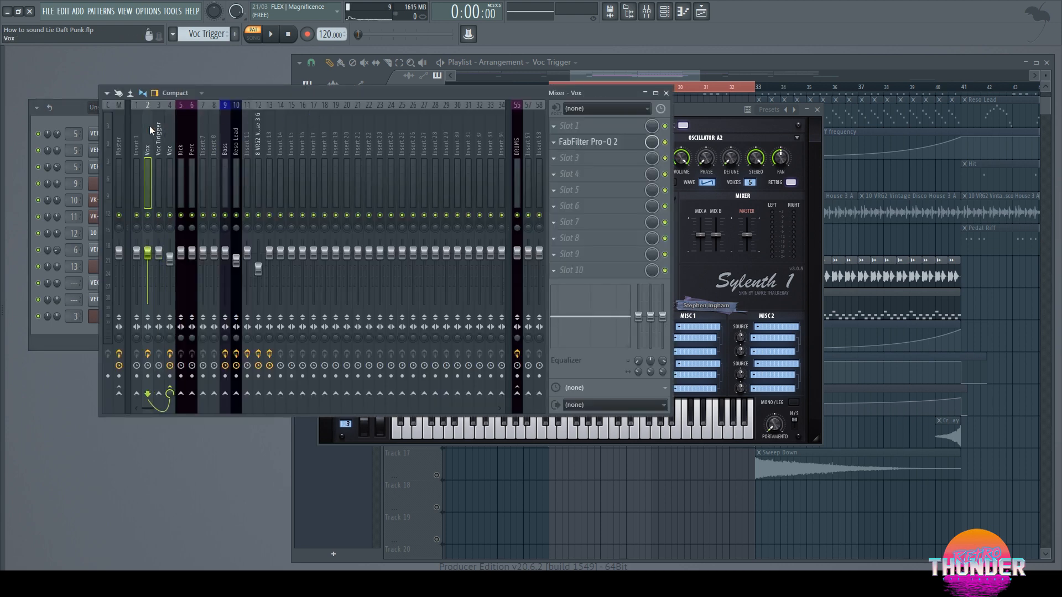
click(593, 145)
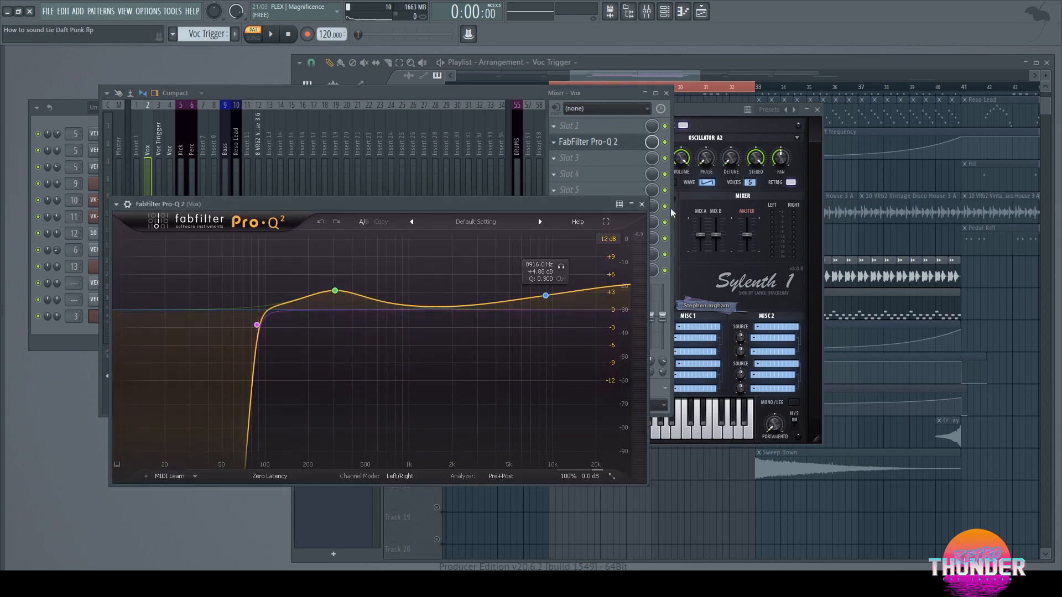
click(642, 204)
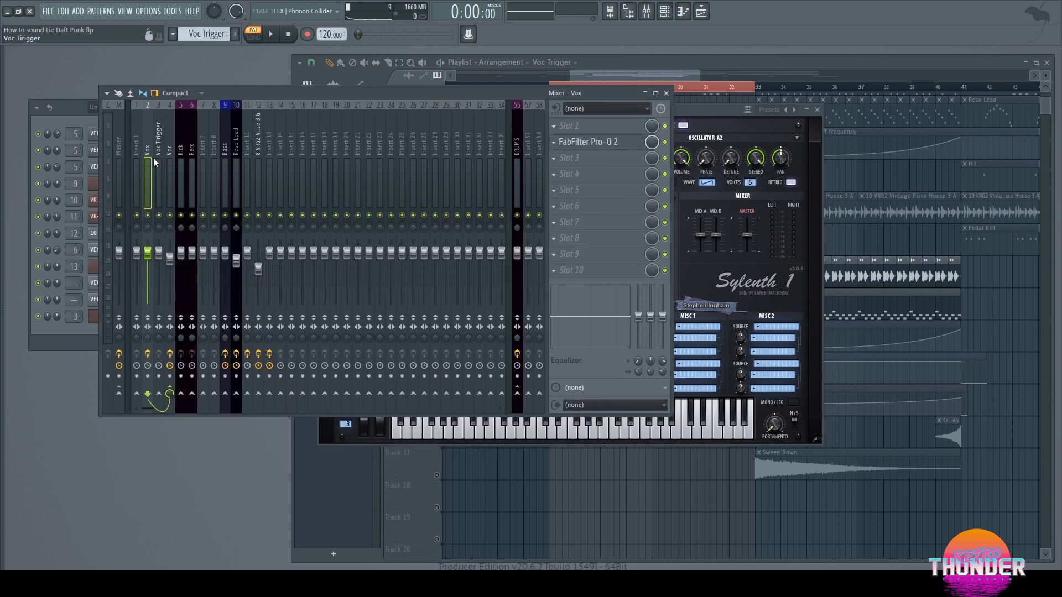
Step: Close Sylenth1 and review how the Vox and Voc Trigger inserts are routed to the Voc insert
click(157, 129)
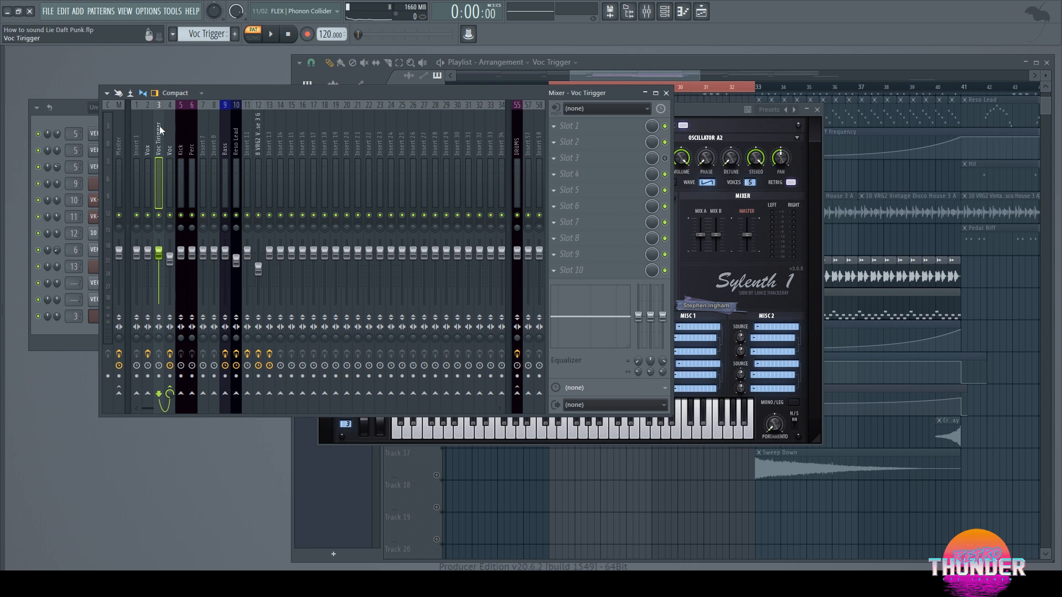
drag(729, 109, 808, 130)
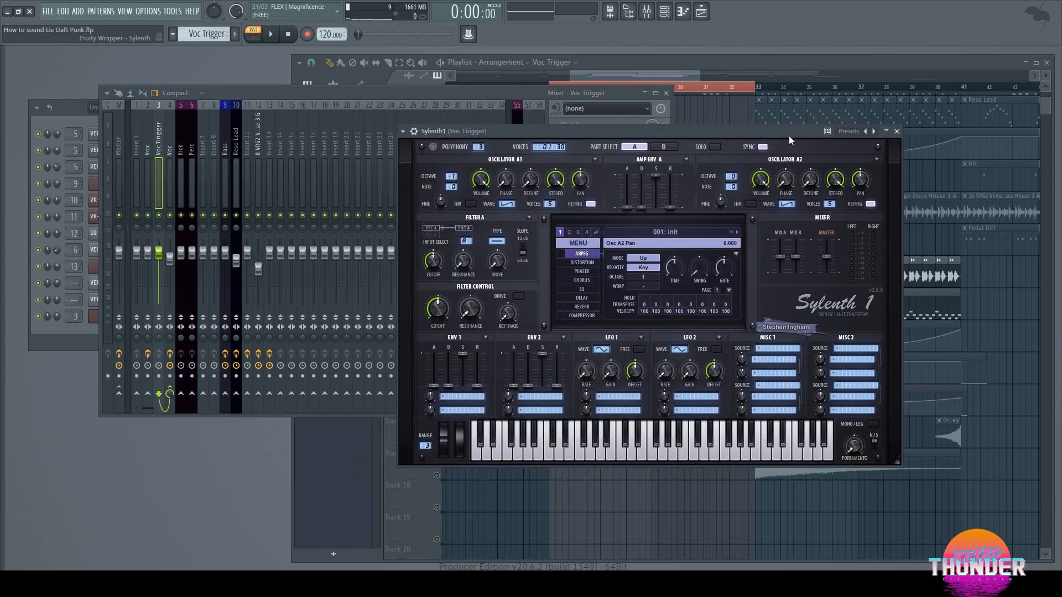
click(897, 131)
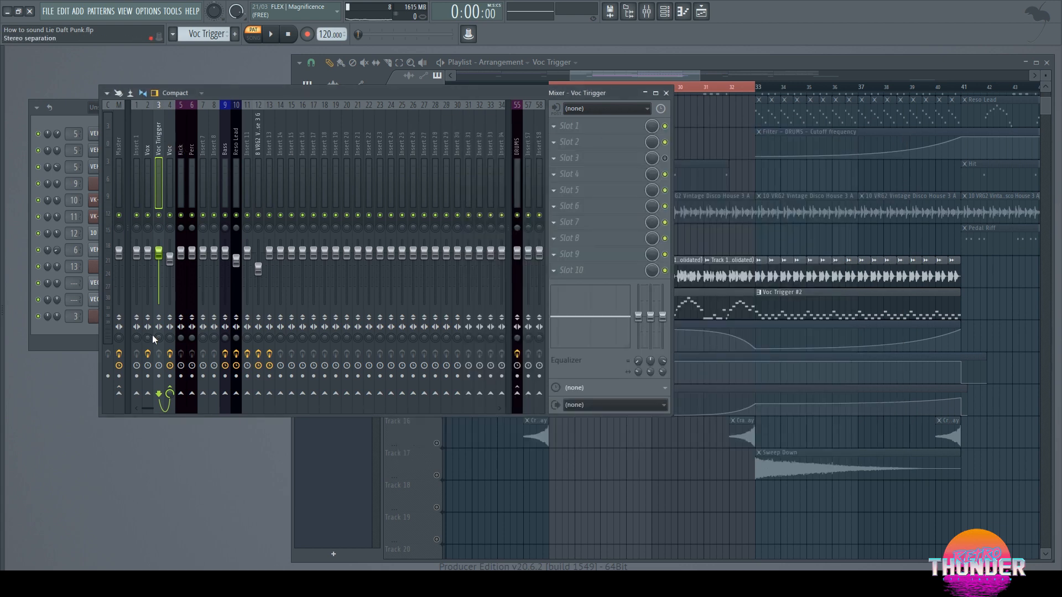
right_click(170, 395)
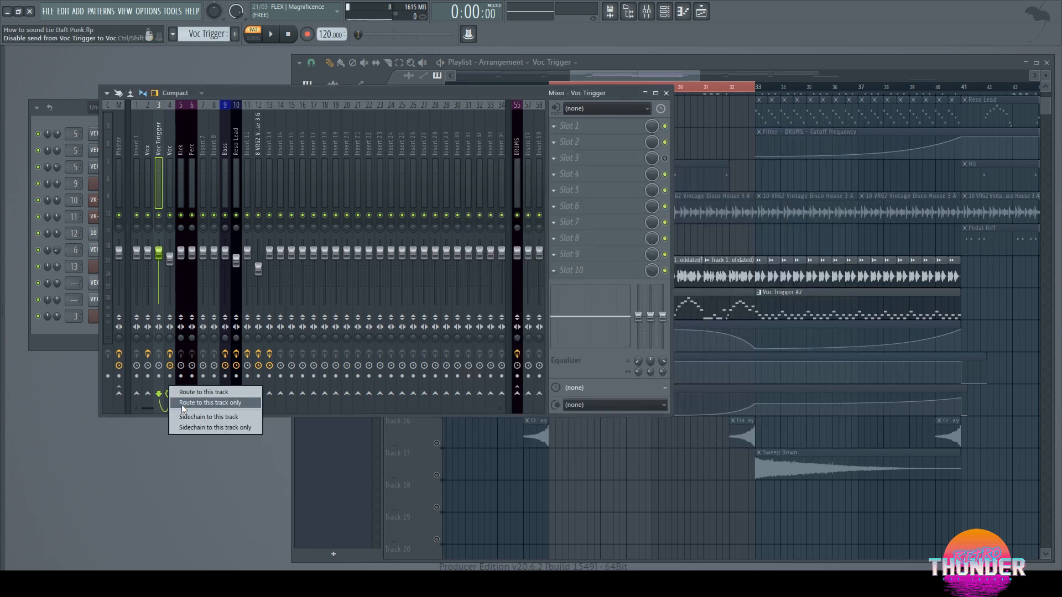
click(147, 139)
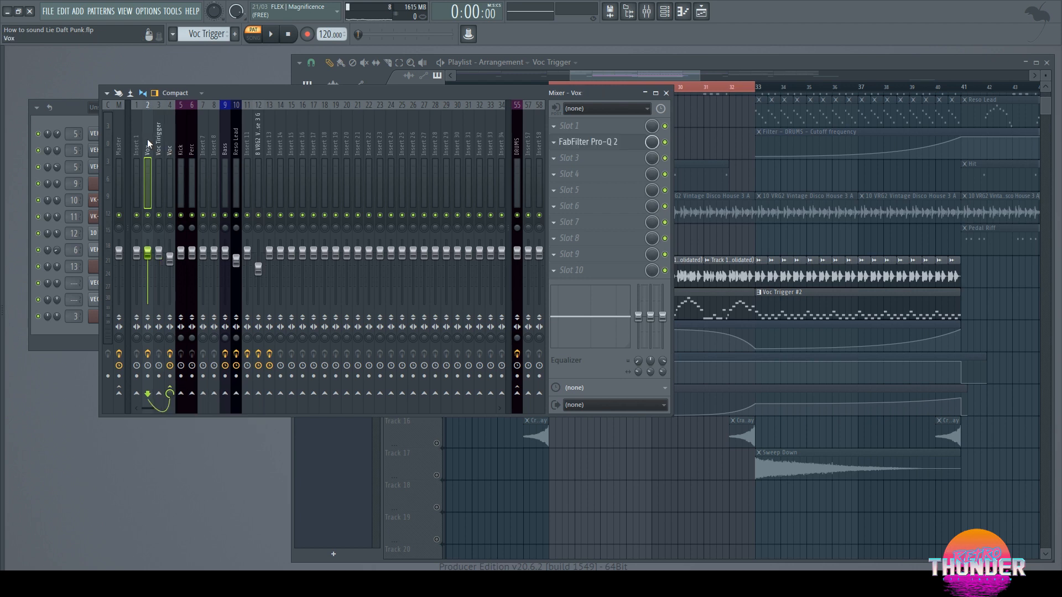
click(159, 139)
click(173, 141)
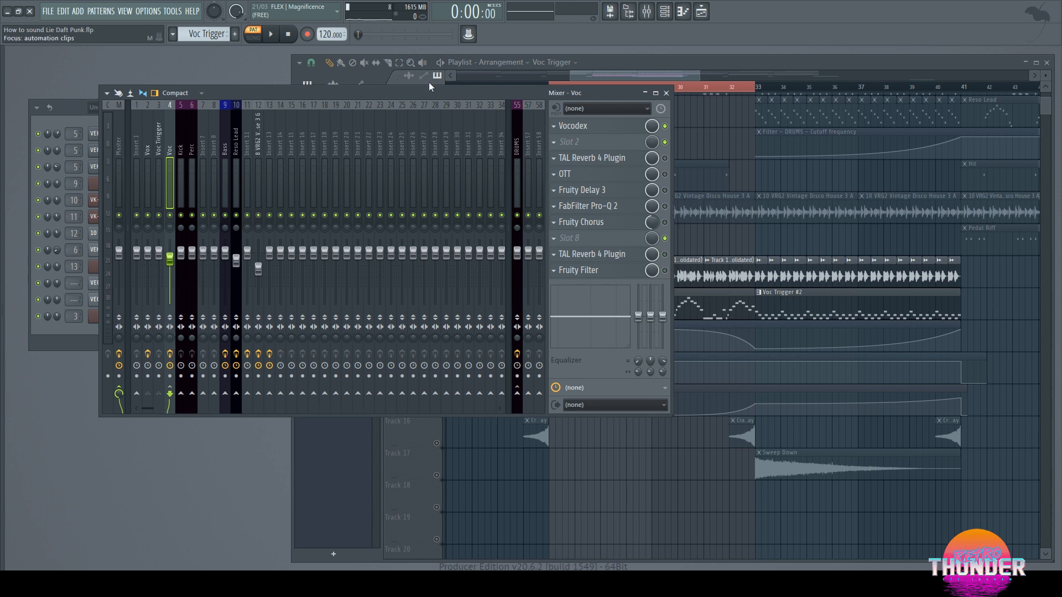
Step: Audition the vocals in song mode with Vocodex bypassed on the Voc insert, and stop playback
click(261, 37)
click(270, 35)
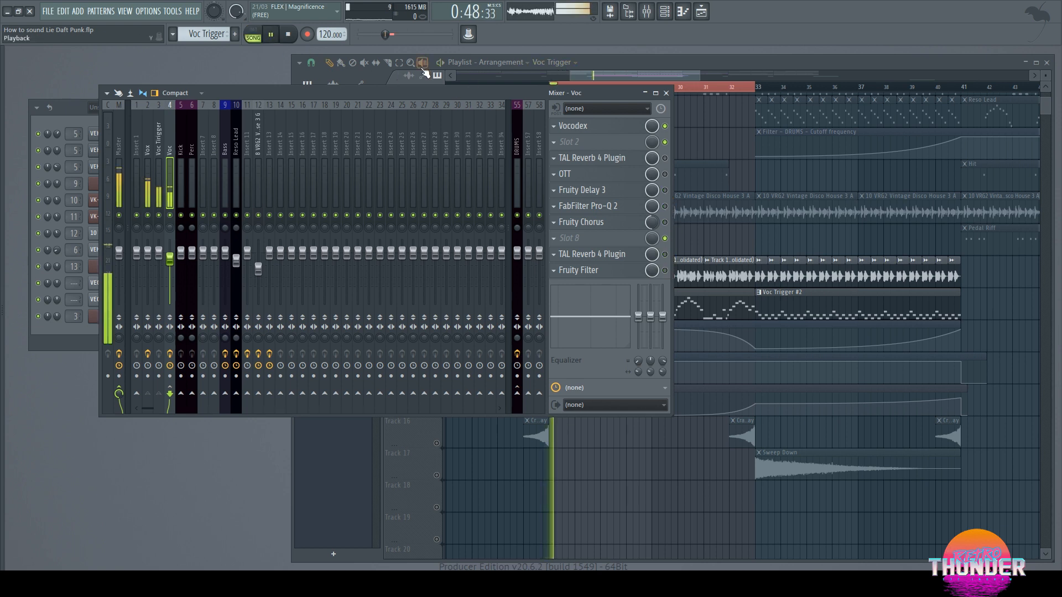
drag(419, 96, 401, 134)
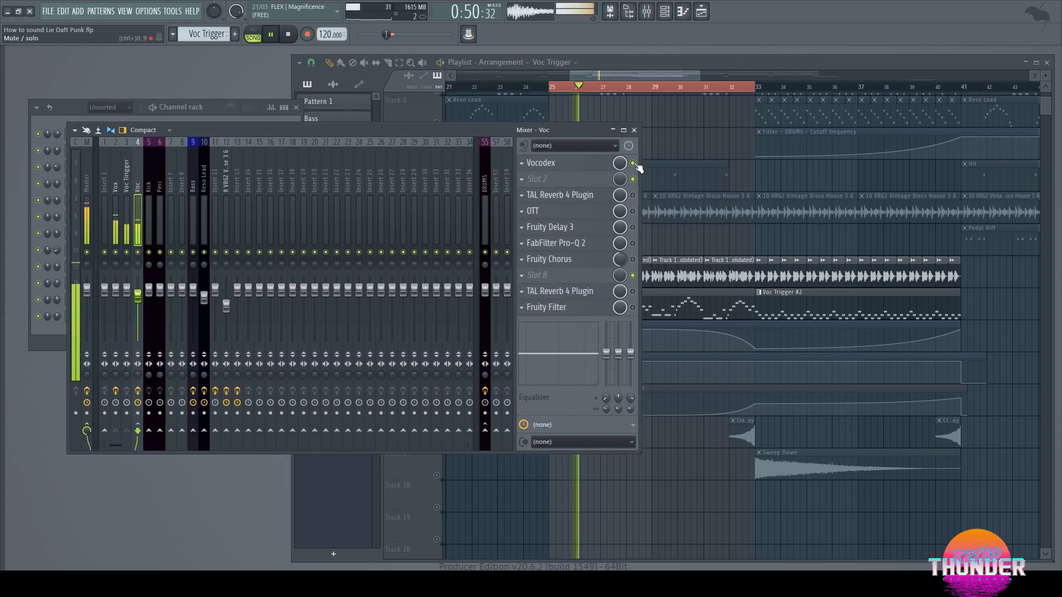
click(671, 63)
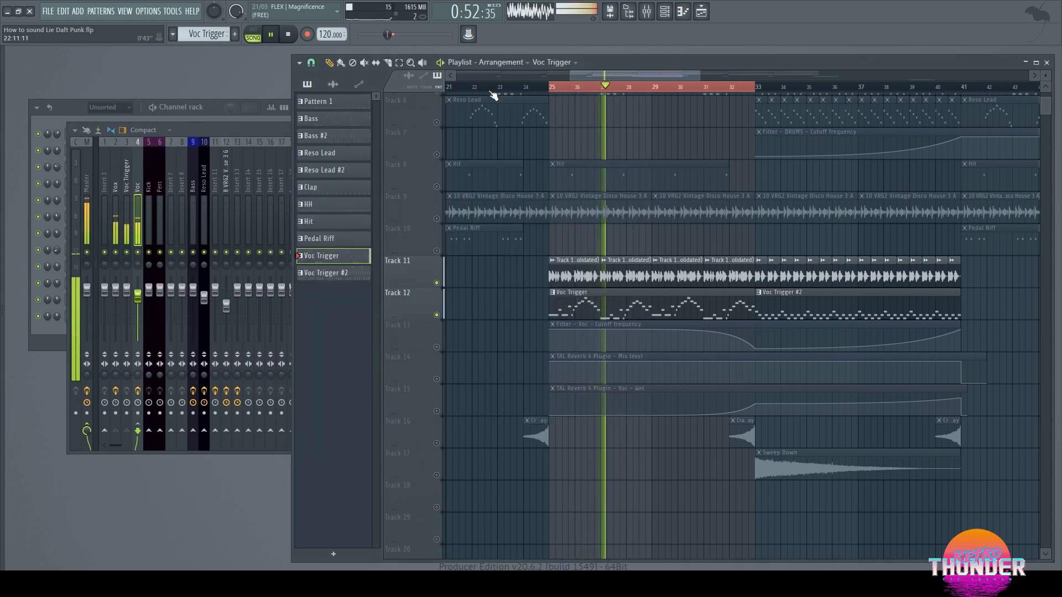
click(271, 126)
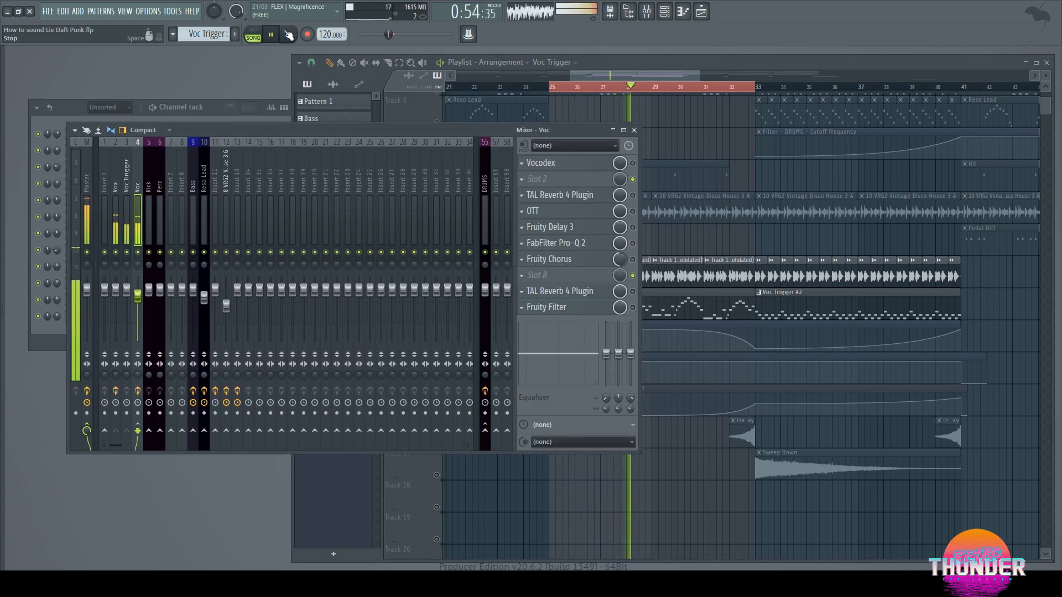
key(space)
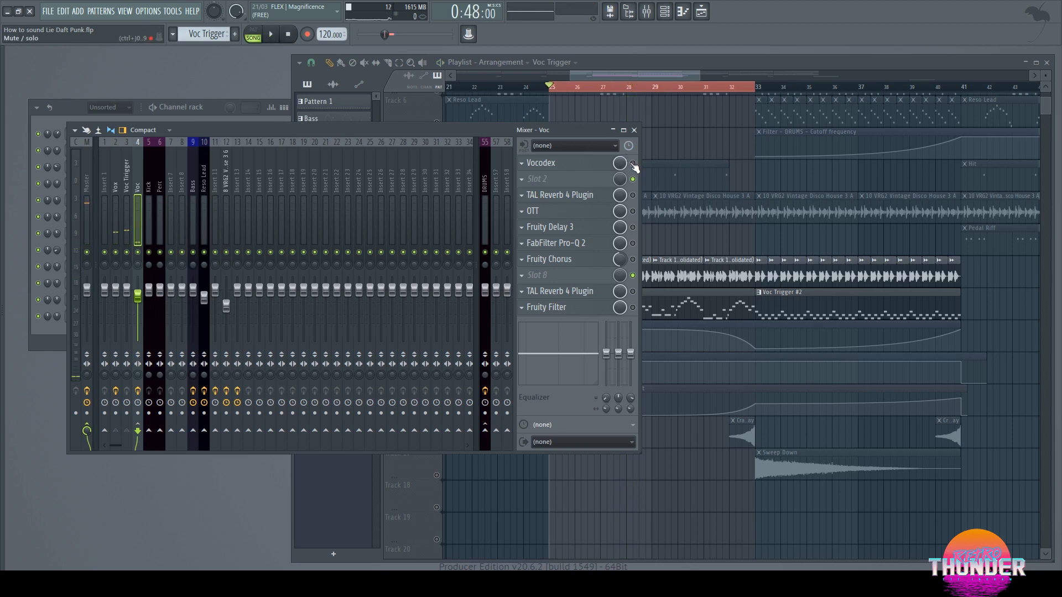
Step: Open Vocodex on the Voc insert and choose Vox as its first sidechain input
click(550, 163)
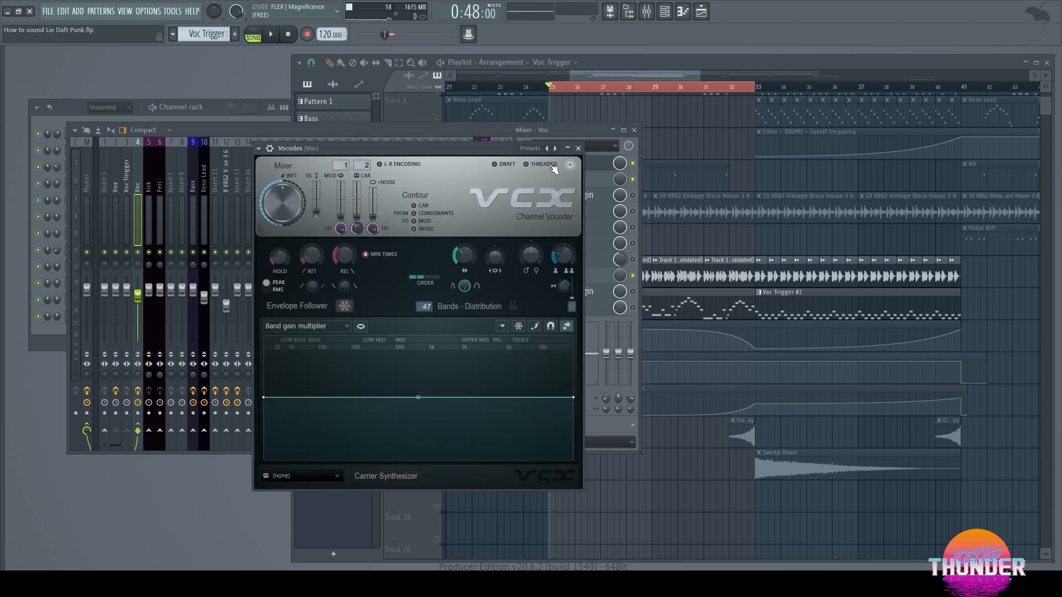
click(341, 166)
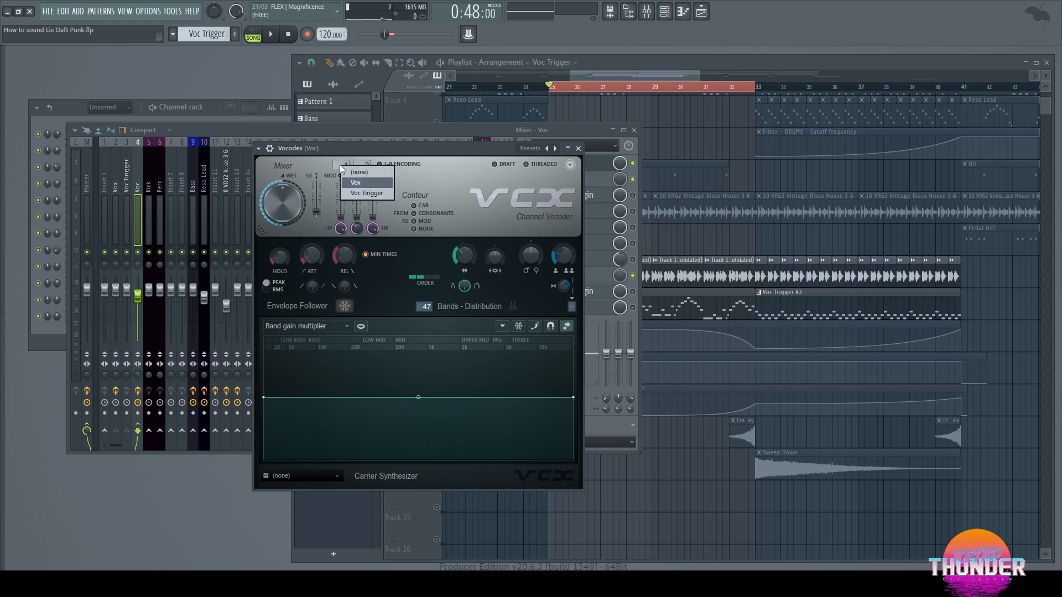
click(363, 182)
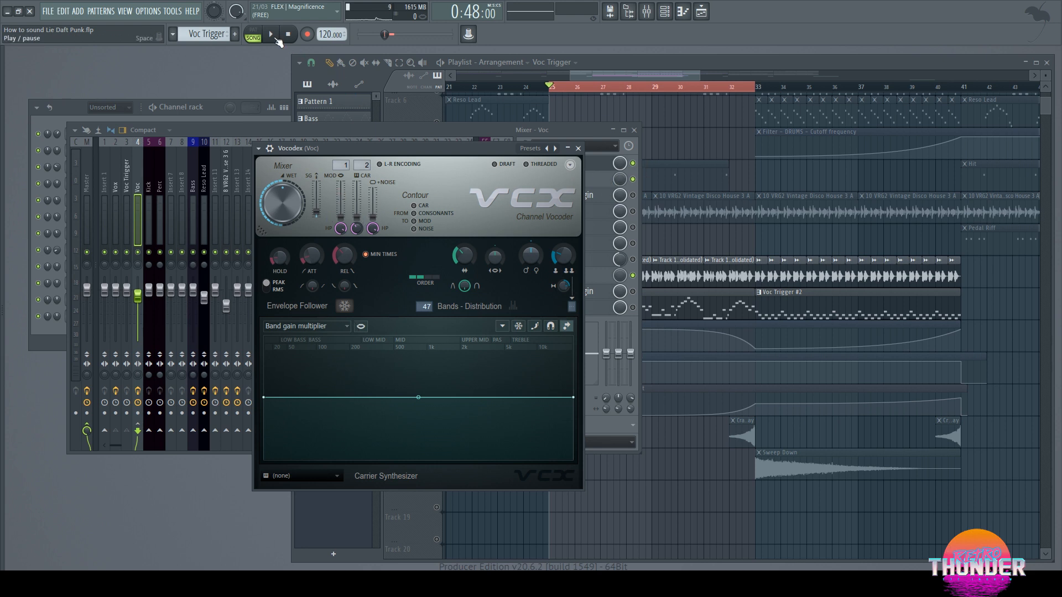
Step: Audition the vocoded vocals while watching Vocodex, stop playback, and close its window
key(space)
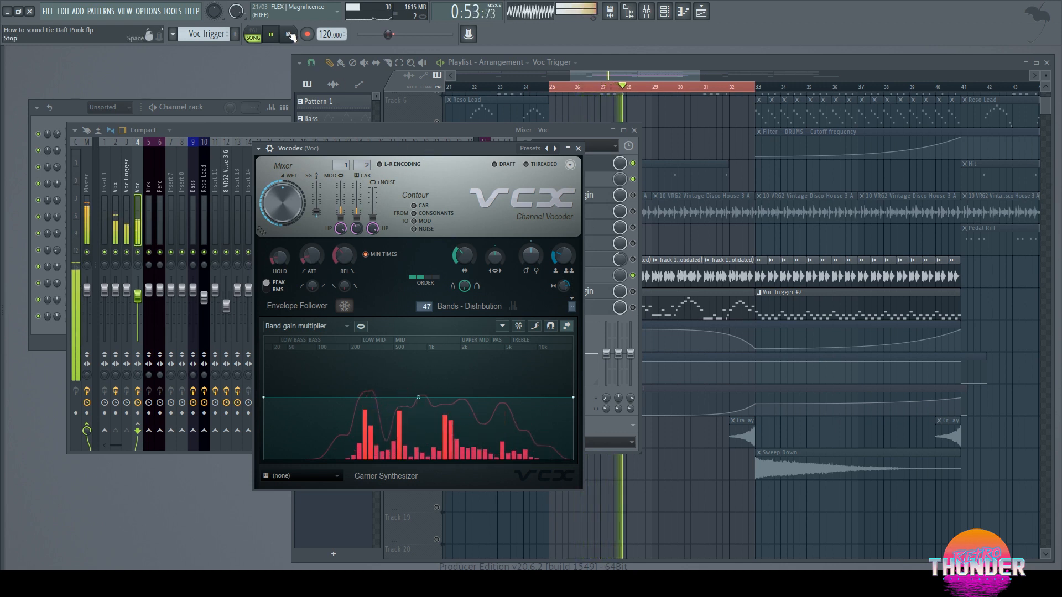
drag(341, 207, 356, 180)
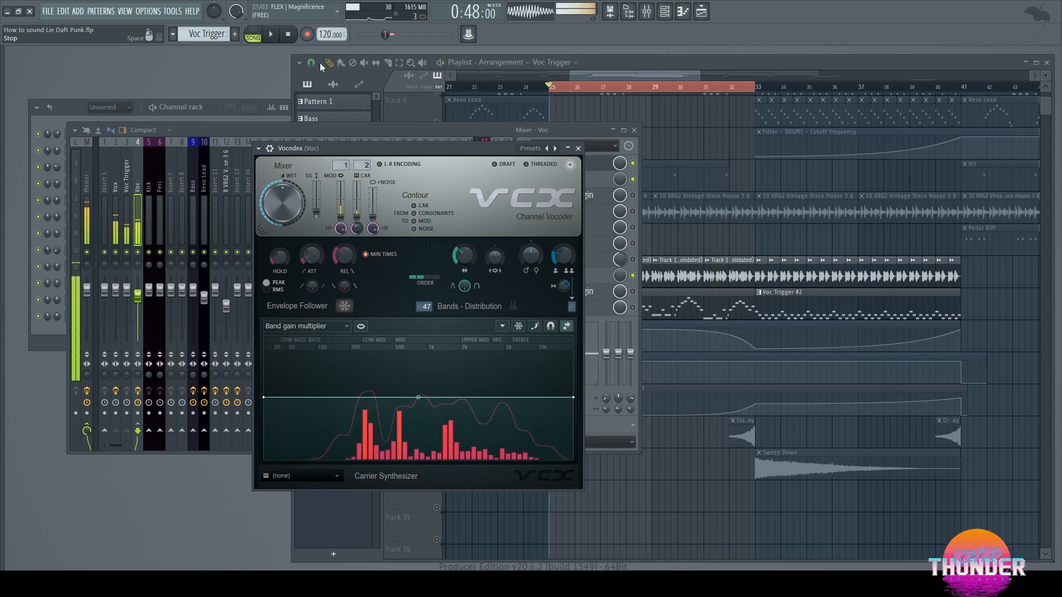
click(289, 35)
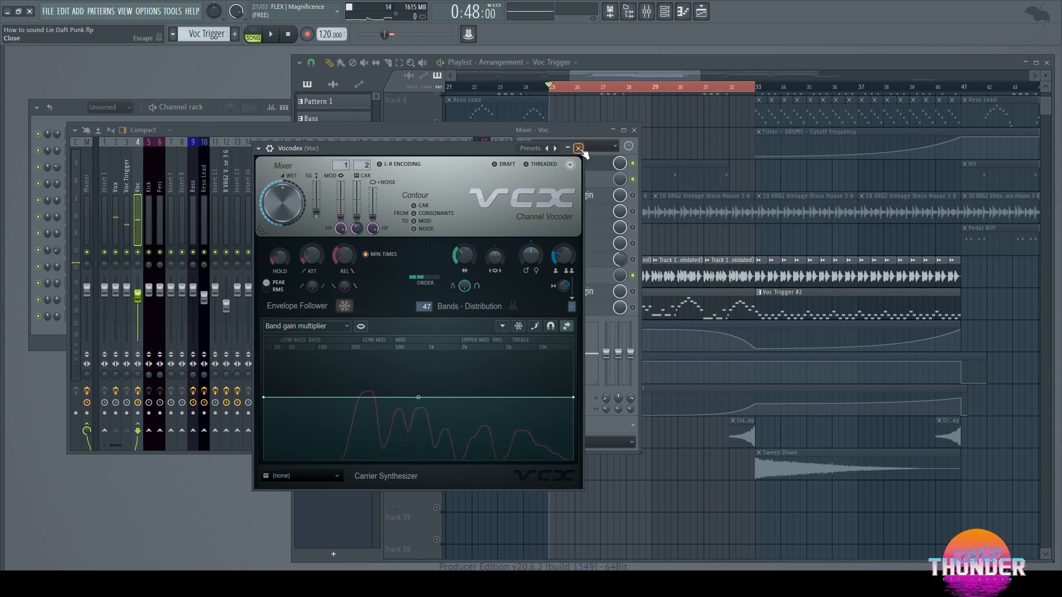
click(578, 148)
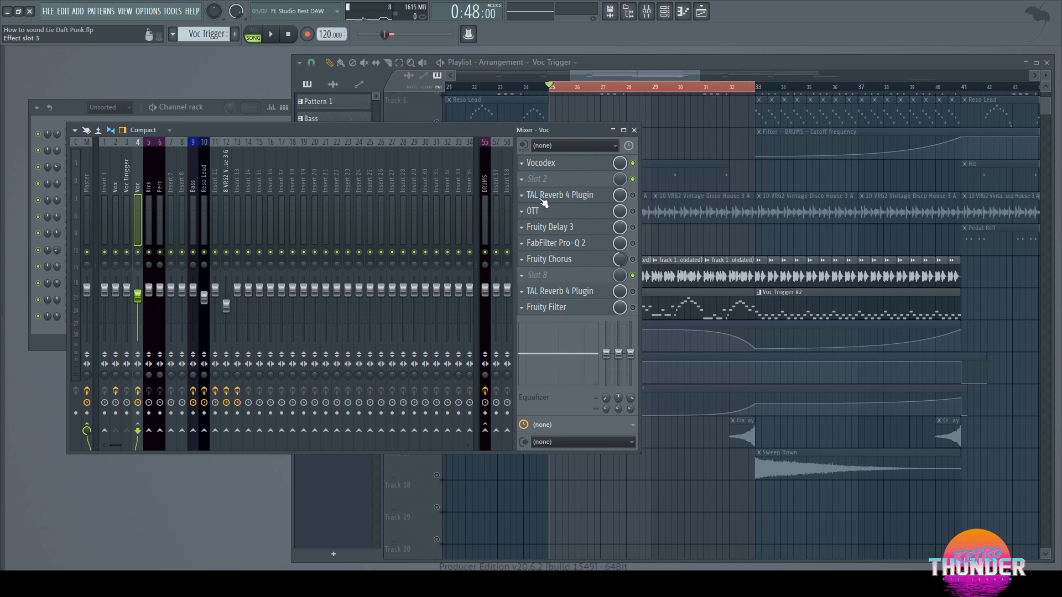
Step: During song playback, inspect and enable the slot 3 TAL Reverb 4 and OTT on the Voc insert
click(271, 35)
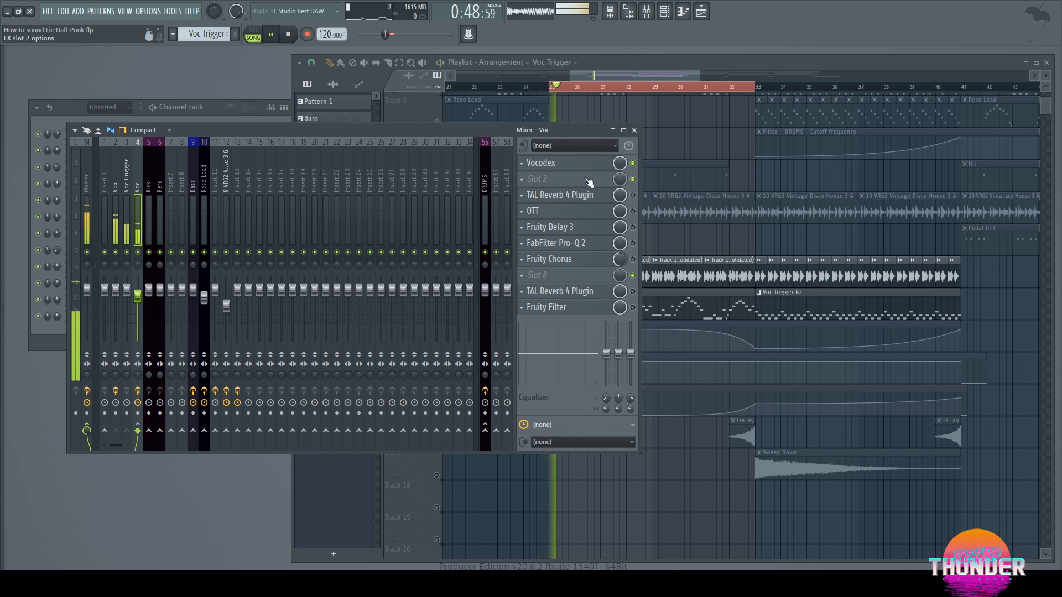
click(594, 200)
click(560, 202)
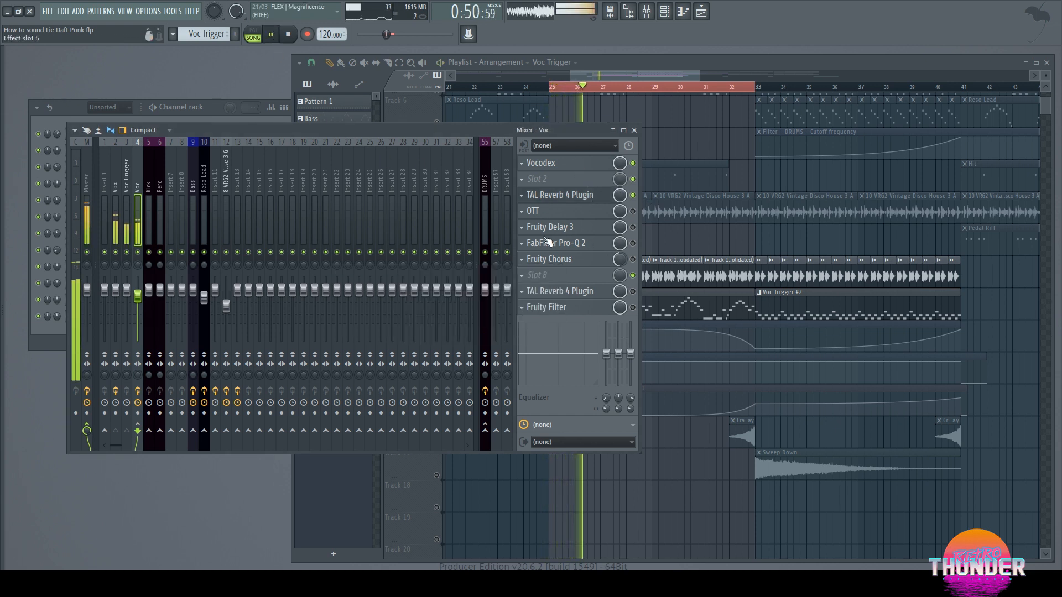
click(560, 199)
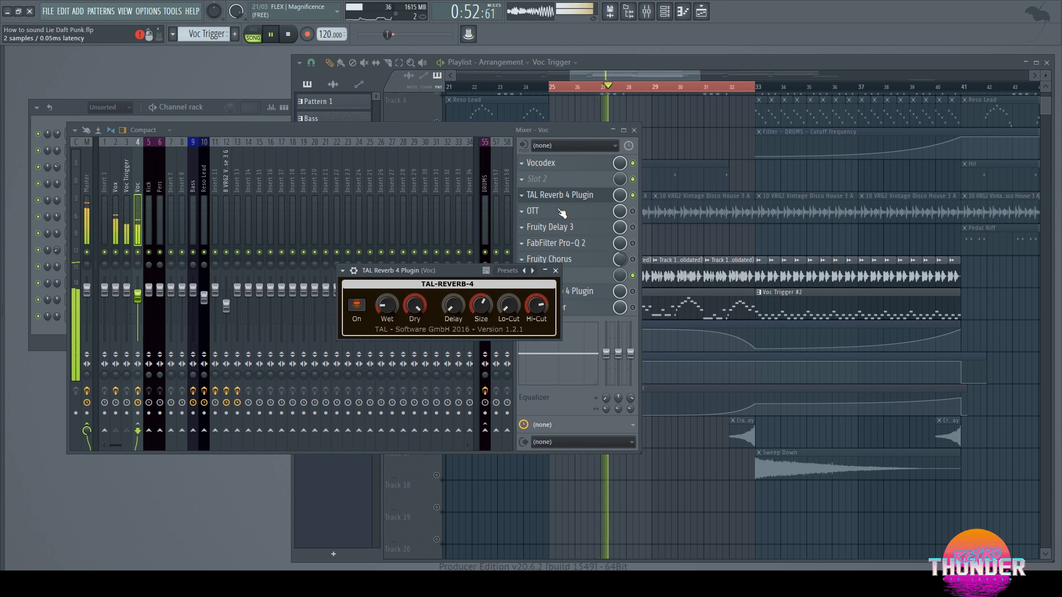
click(562, 212)
click(561, 212)
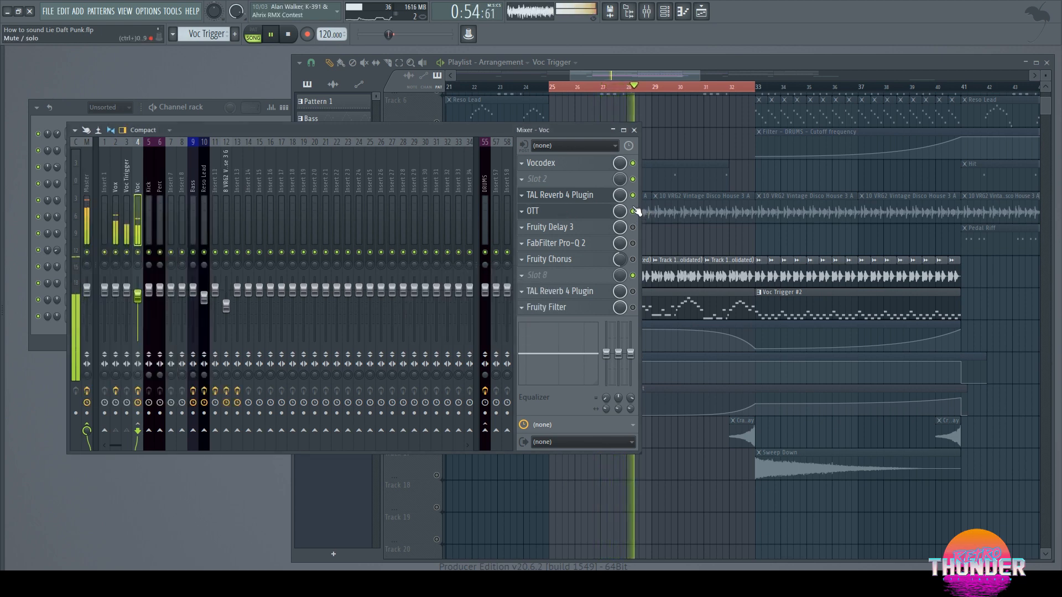
Step: Inspect and enable Fruity Delay 3 and FabFilter Pro-Q 2 on the Voc insert during playback
click(555, 231)
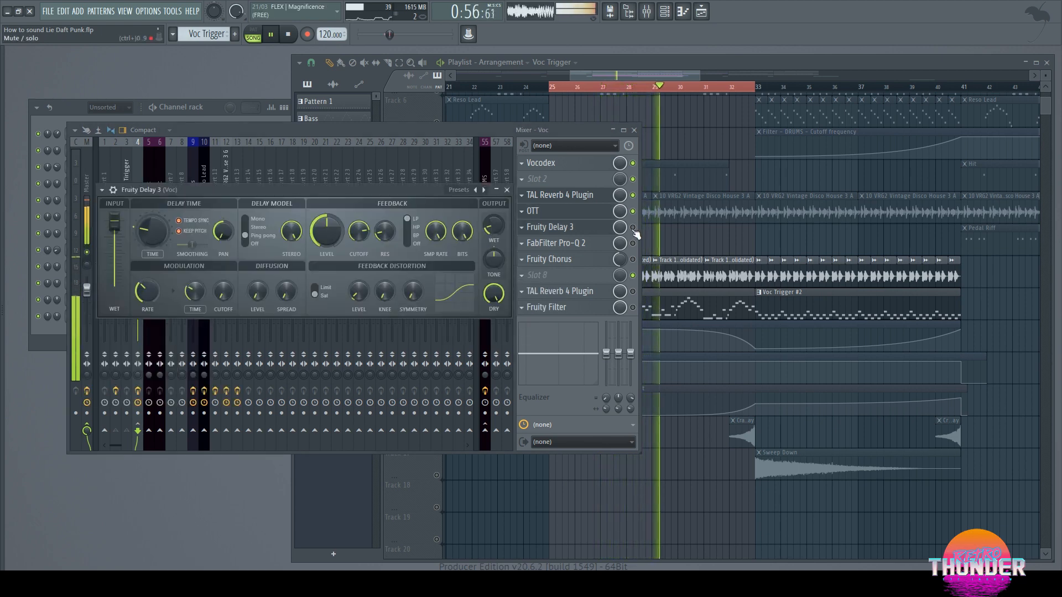
click(553, 229)
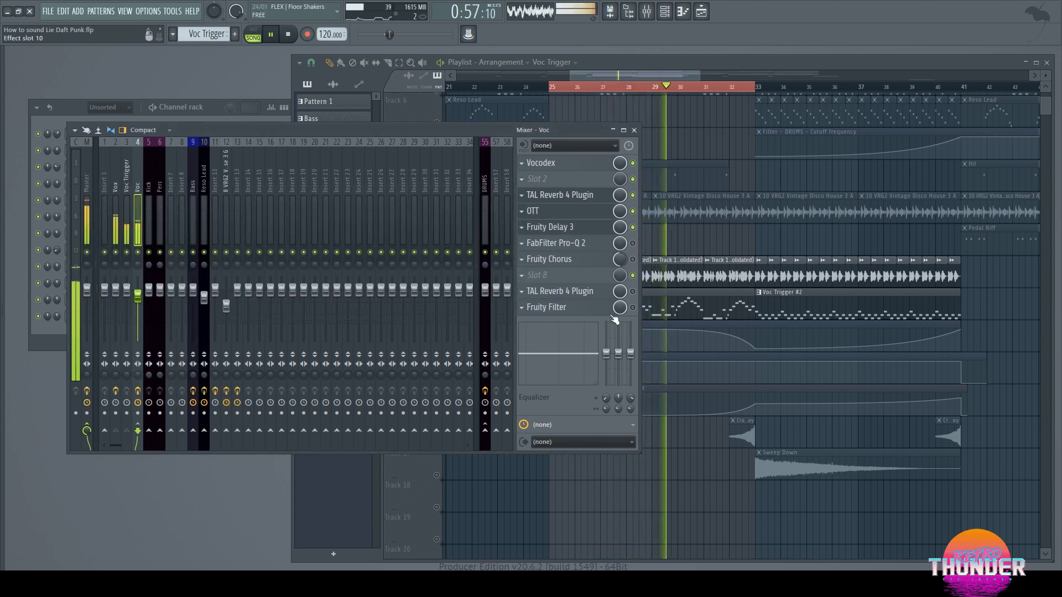
click(565, 243)
drag(575, 204, 473, 194)
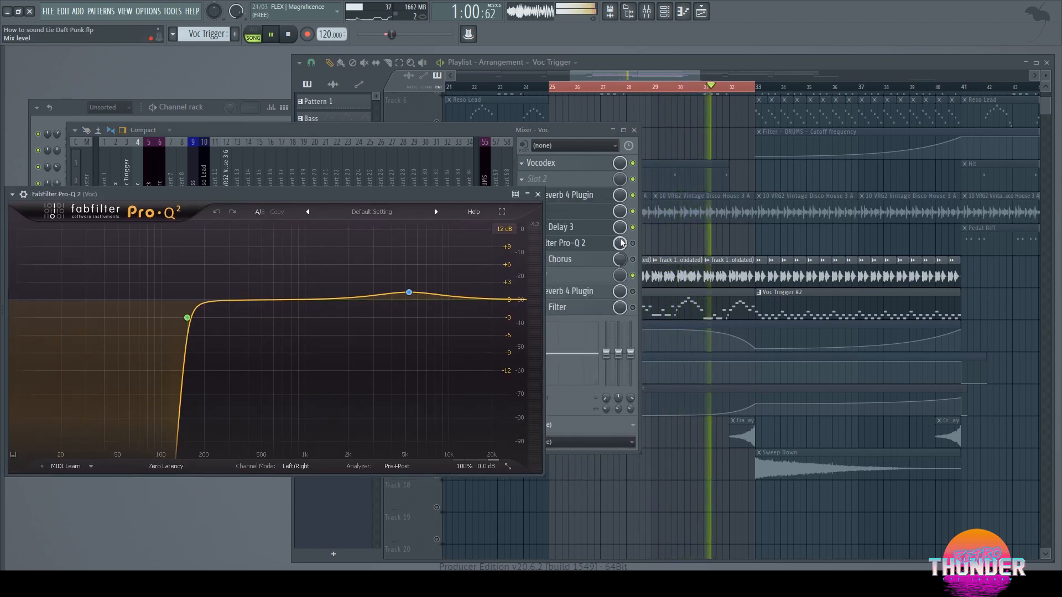
click(608, 243)
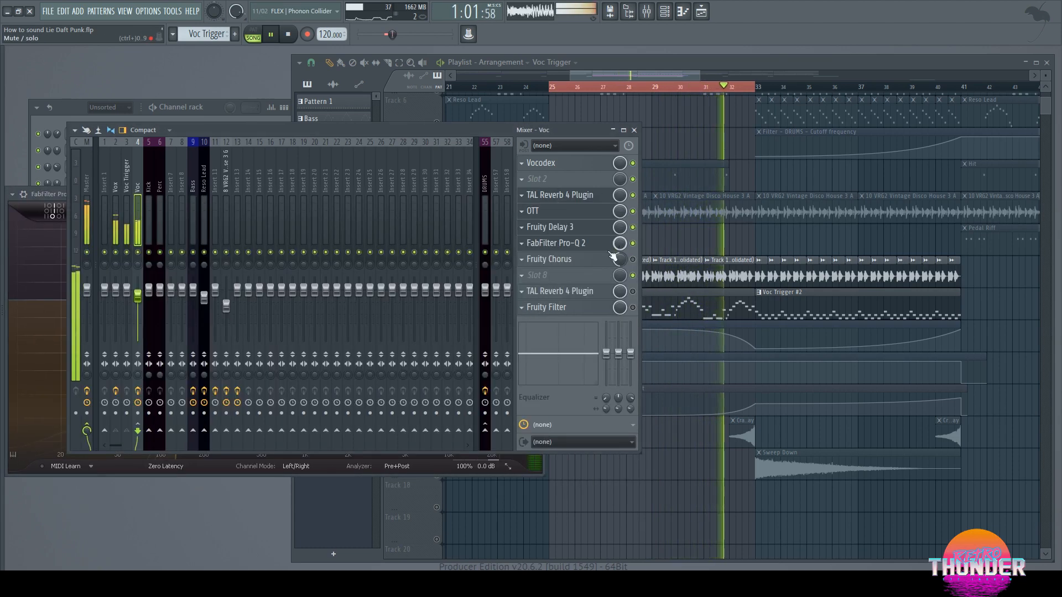
Step: Inspect and enable Fruity Chorus, the slot 9 TAL Reverb 4 and Fruity Filter on the Voc insert, and close the mixer
click(576, 260)
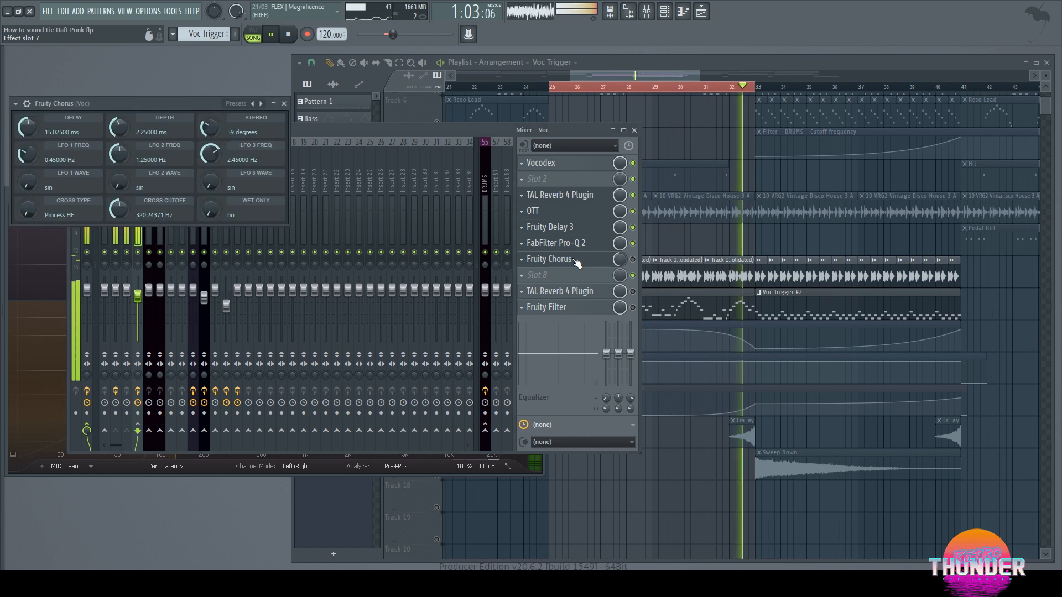
click(634, 260)
click(611, 292)
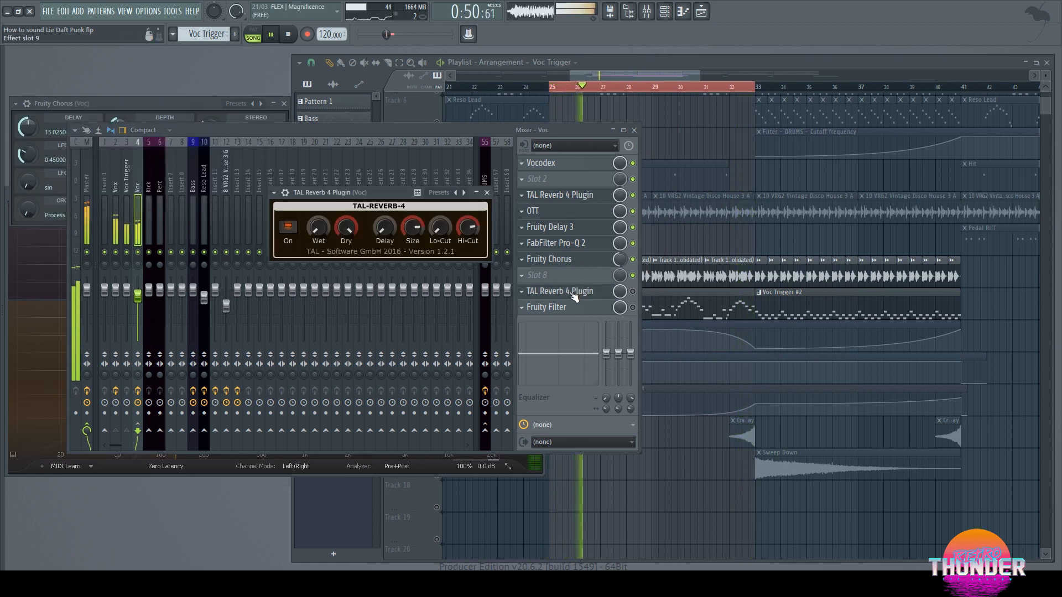
click(611, 292)
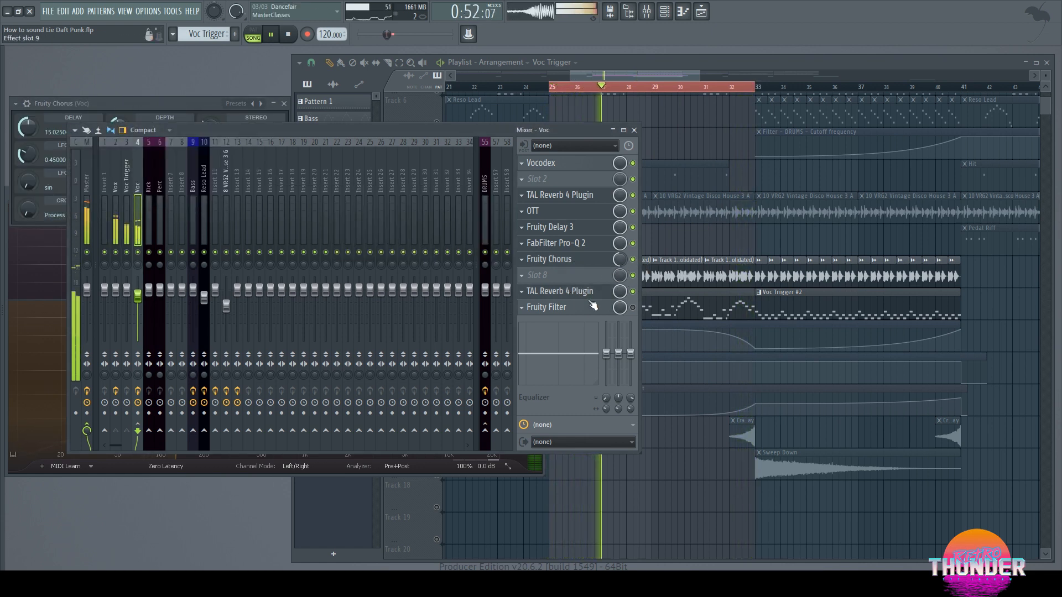
click(559, 308)
click(632, 308)
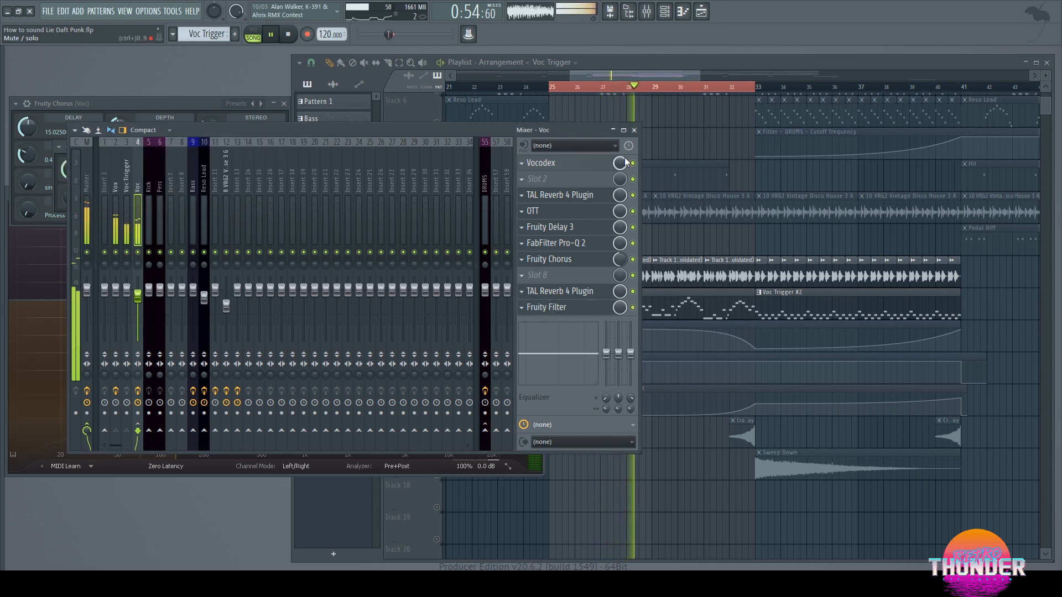
click(634, 130)
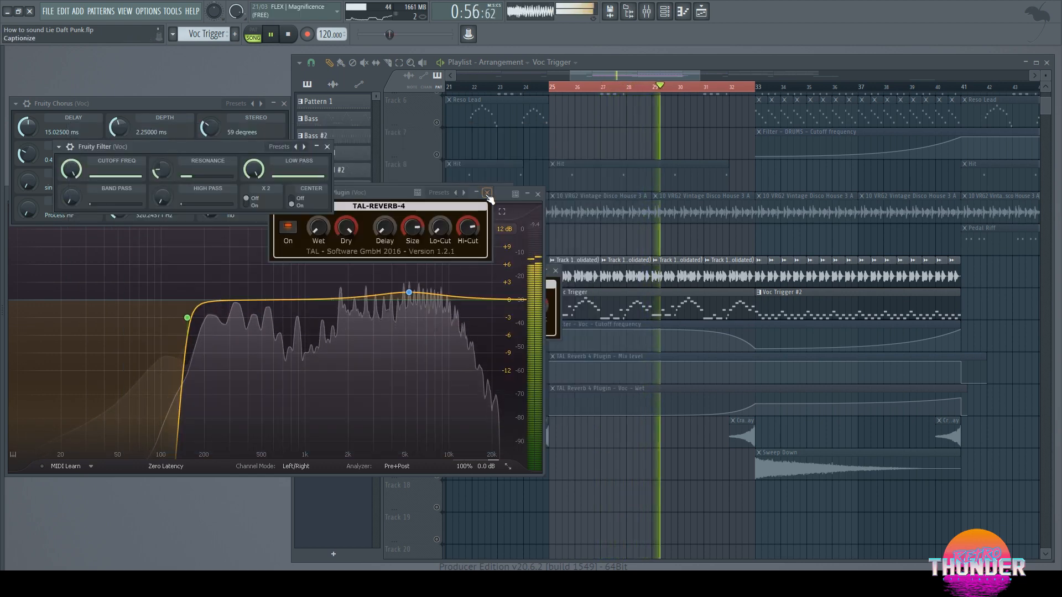
Step: Stop playback and close the Voc insert's Pro-Q 2, Fruity Filter, Fruity Chorus, delay and TAL Reverb 4 windows
click(501, 198)
click(538, 194)
click(289, 37)
click(326, 147)
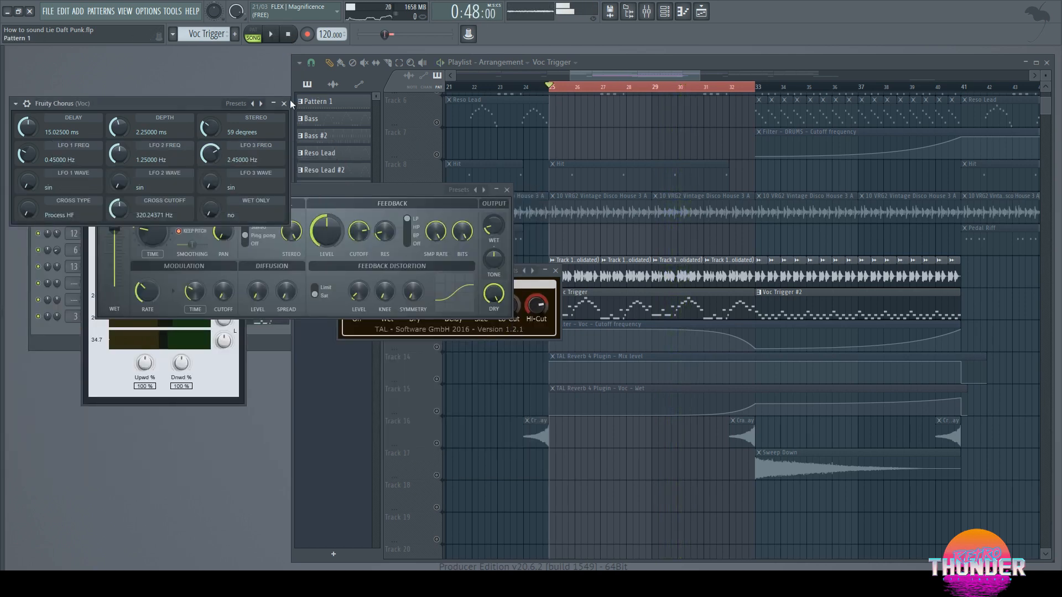
click(283, 103)
click(507, 190)
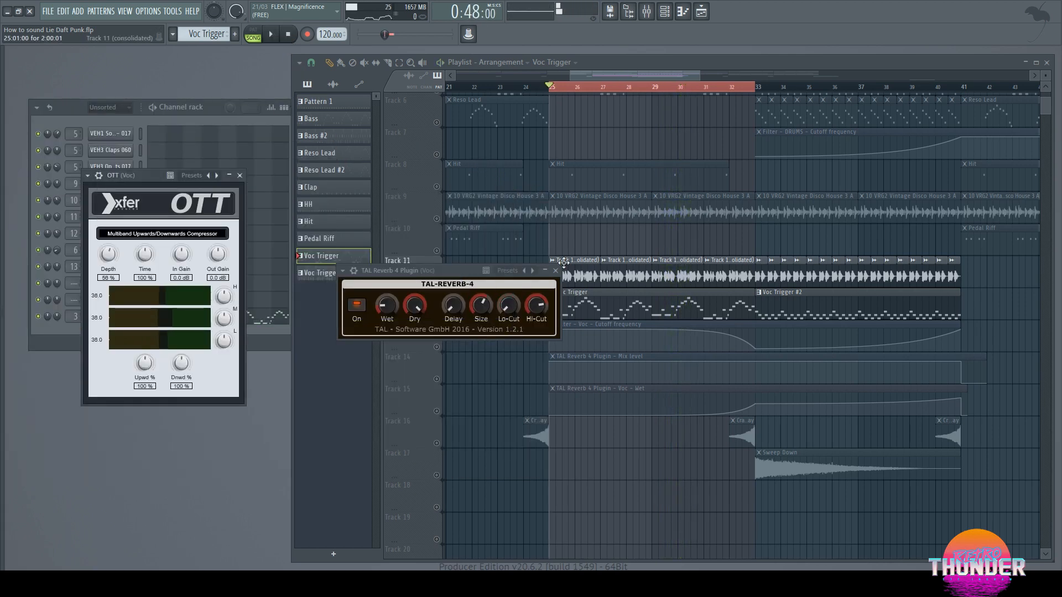
click(556, 270)
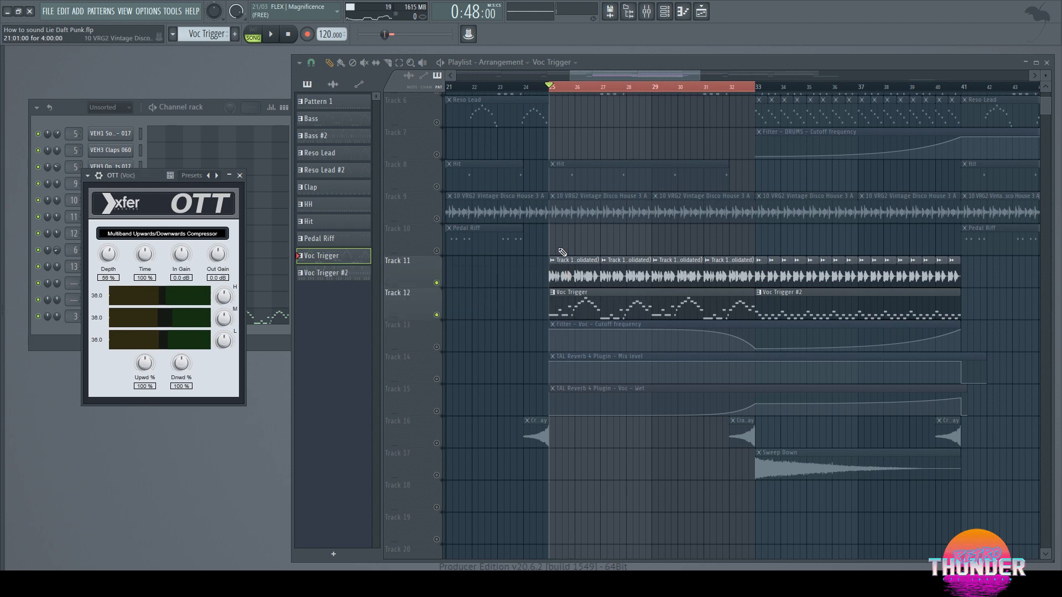
Step: End the solo of the vocal tracks and enable all playlist tracks again
alt+scroll(505, 267, down, 3)
ctrl+scroll(527, 227, down, 3)
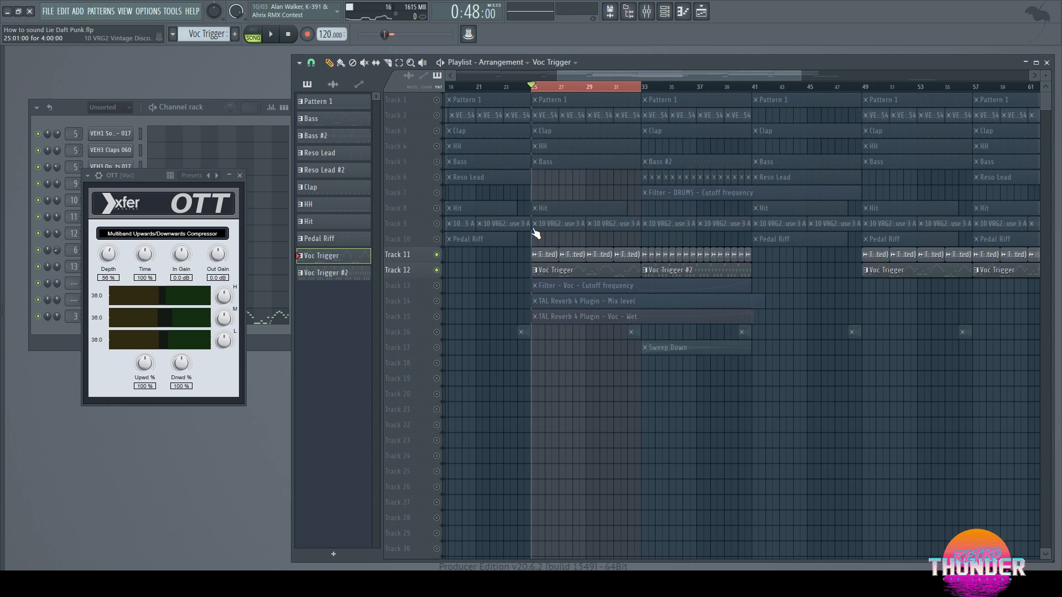
ctrl+scroll(571, 259, down, 4)
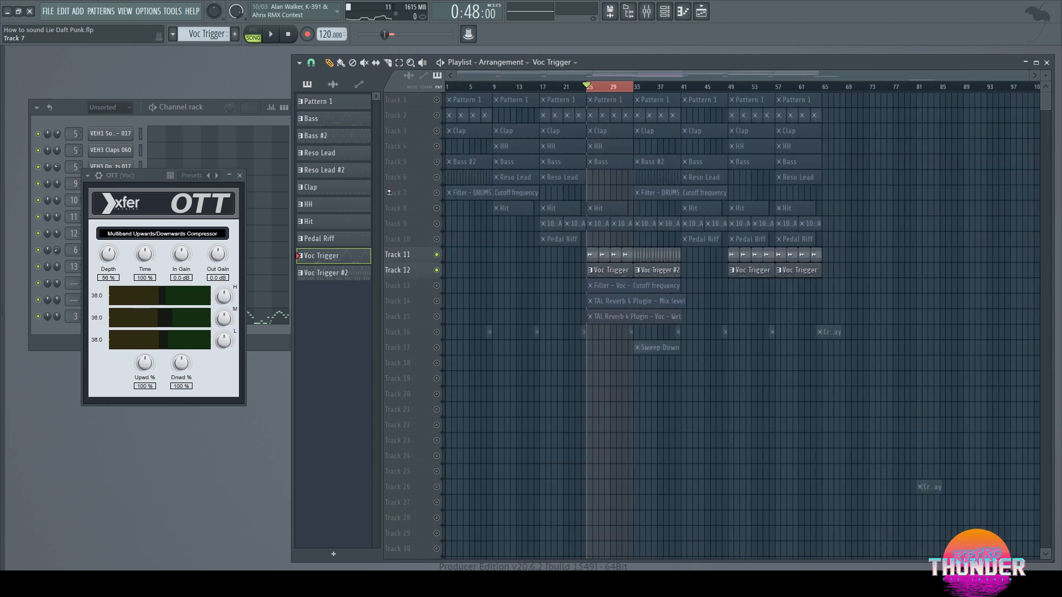
ctrl+click(440, 99)
ctrl+click(439, 99)
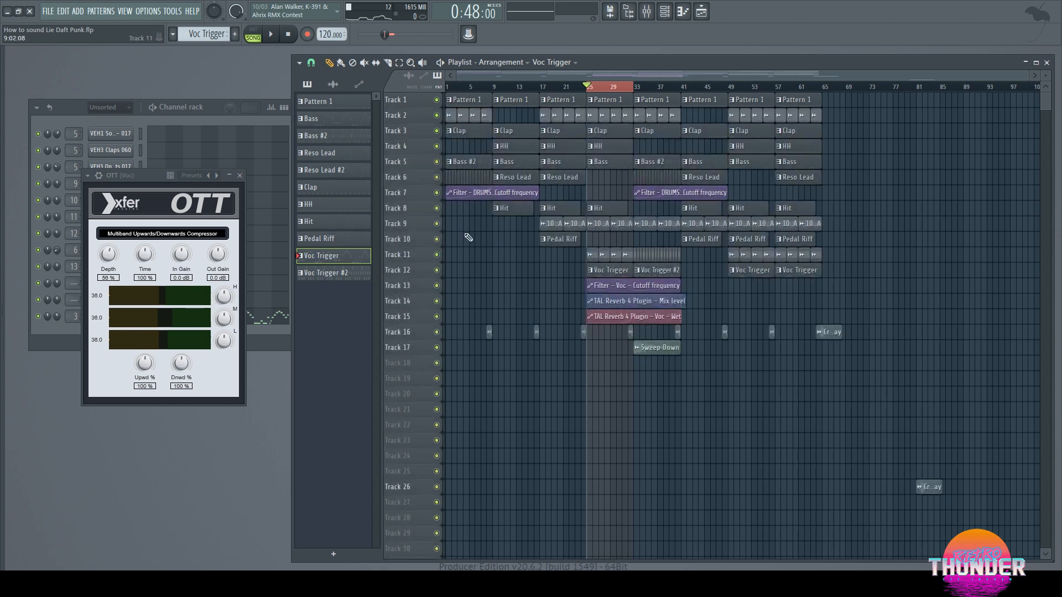
Step: Mark bars 9 to 17 in the playlist as the time selection, pick the Bass pattern, and deselect the clips
ctrl+scroll(468, 238, up, 4)
alt+scroll(507, 236, up, 3)
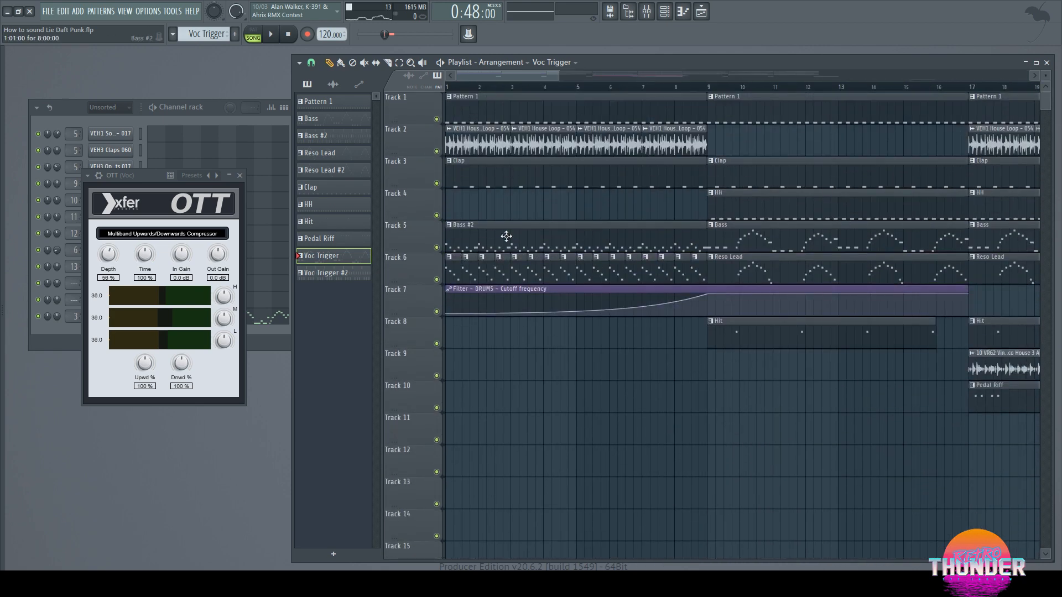
ctrl+scroll(506, 238, down, 1)
drag(652, 89, 839, 87)
click(684, 245)
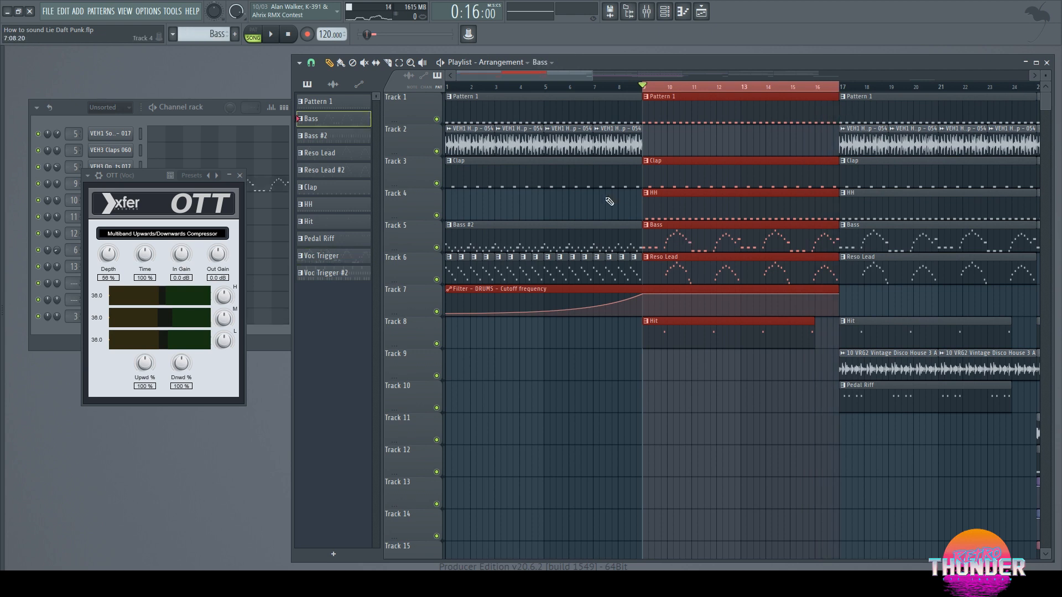
click(609, 200)
Step: Audition the Reso Lead and Bass patterns in pattern mode, close the OTT window, stop playback, and reselect Reso Lead
click(700, 256)
click(259, 32)
key(space)
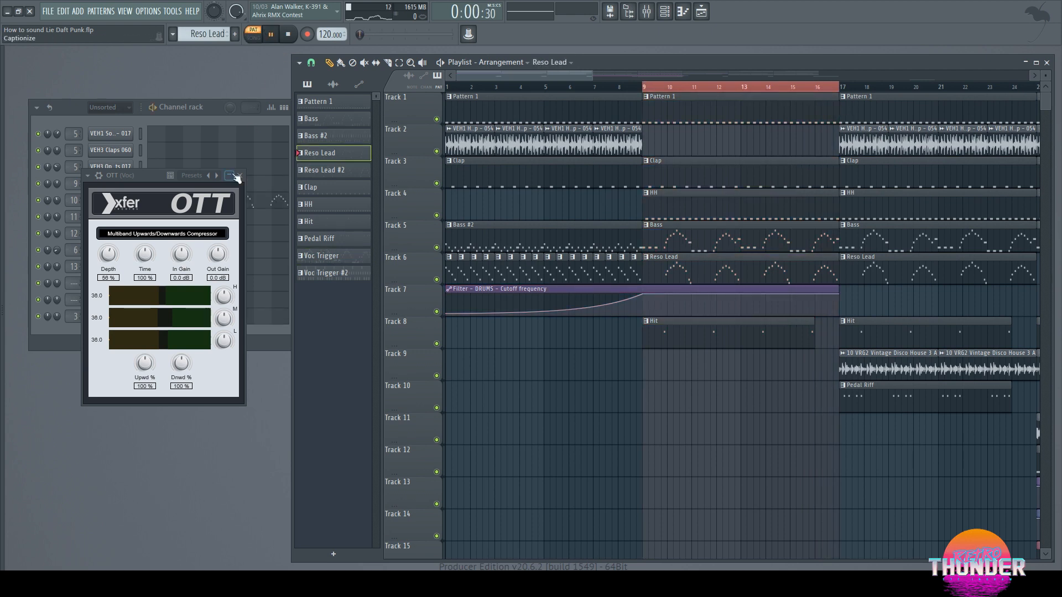
click(235, 177)
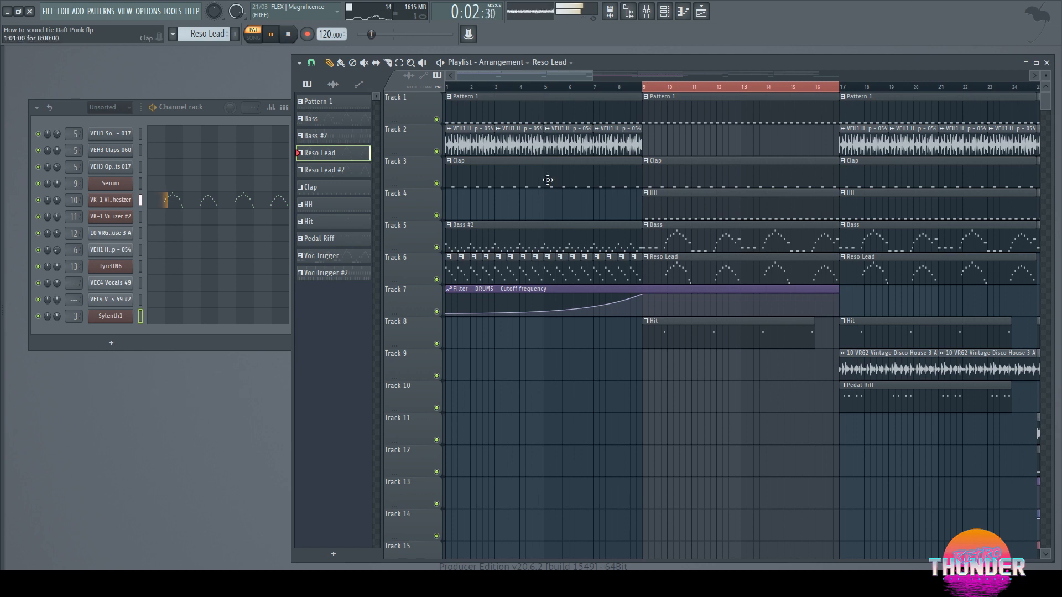
click(671, 248)
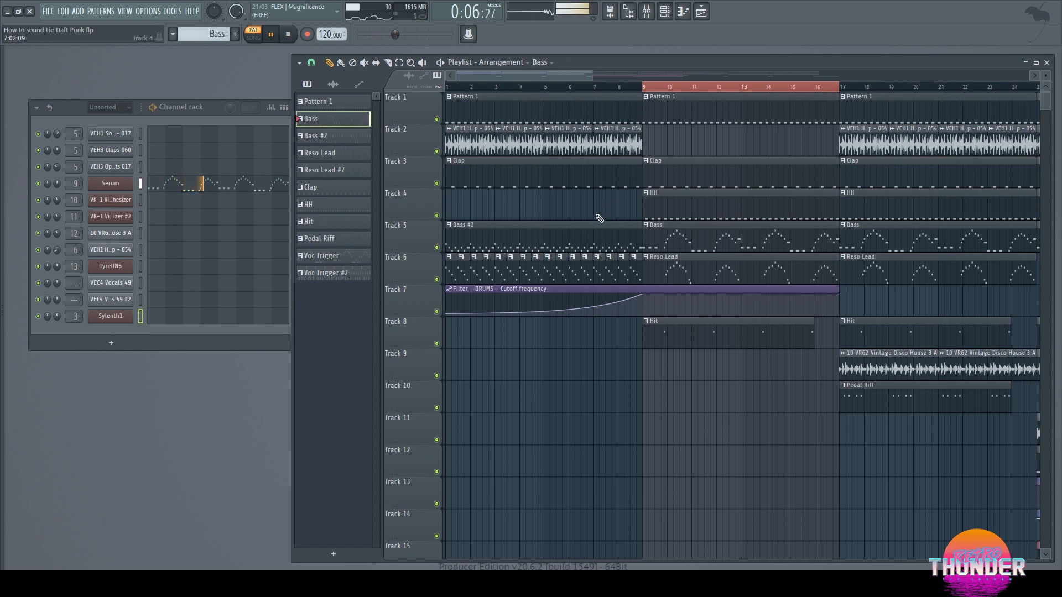
key(space)
click(672, 271)
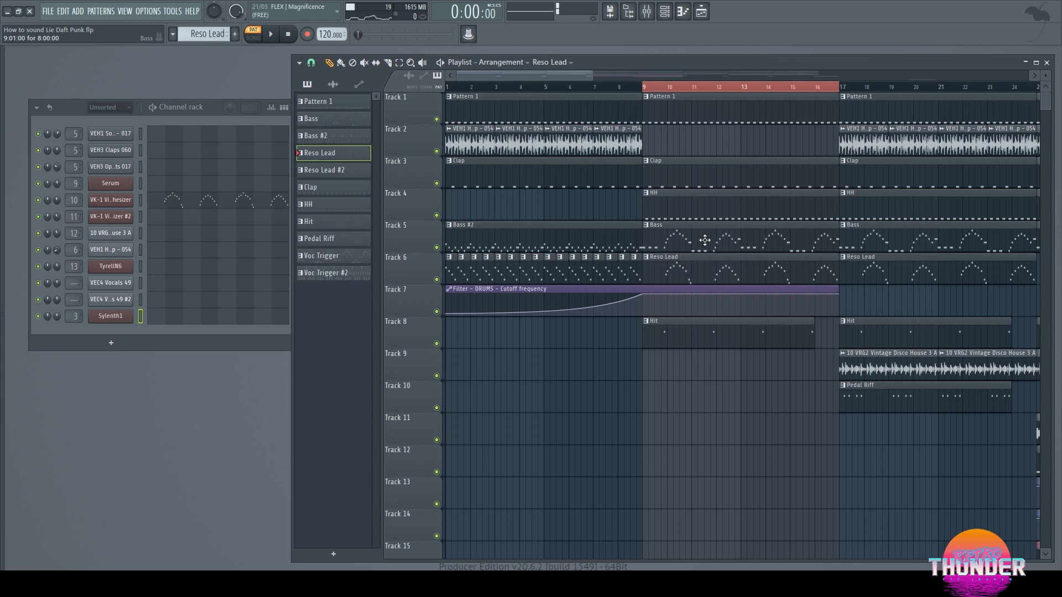
Step: Mark bars 1 to 9 in the playlist and examine the Bass #2 notes in the piano roll
drag(454, 89, 643, 89)
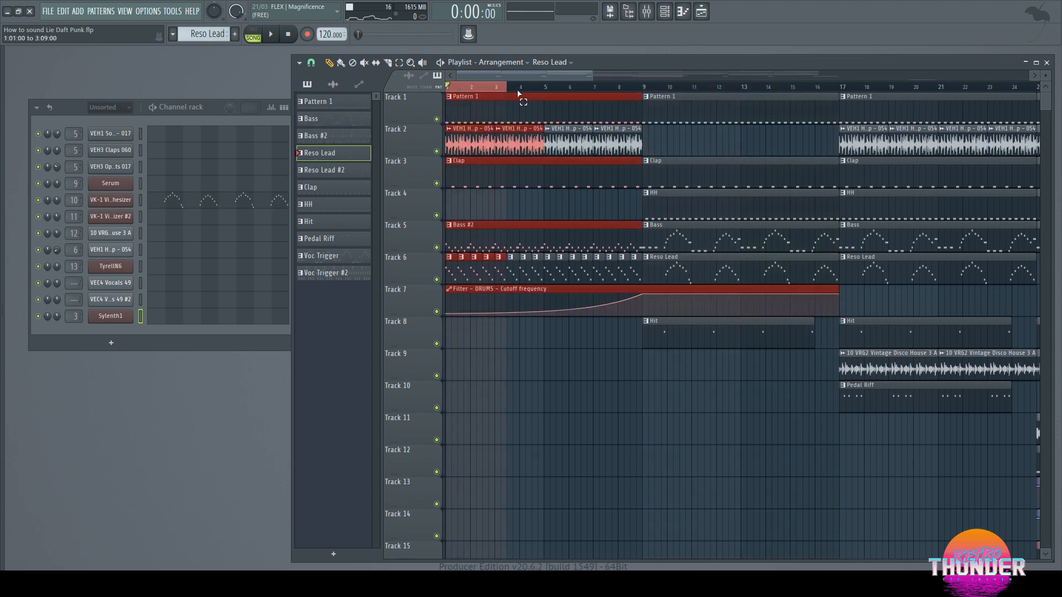
double_click(566, 234)
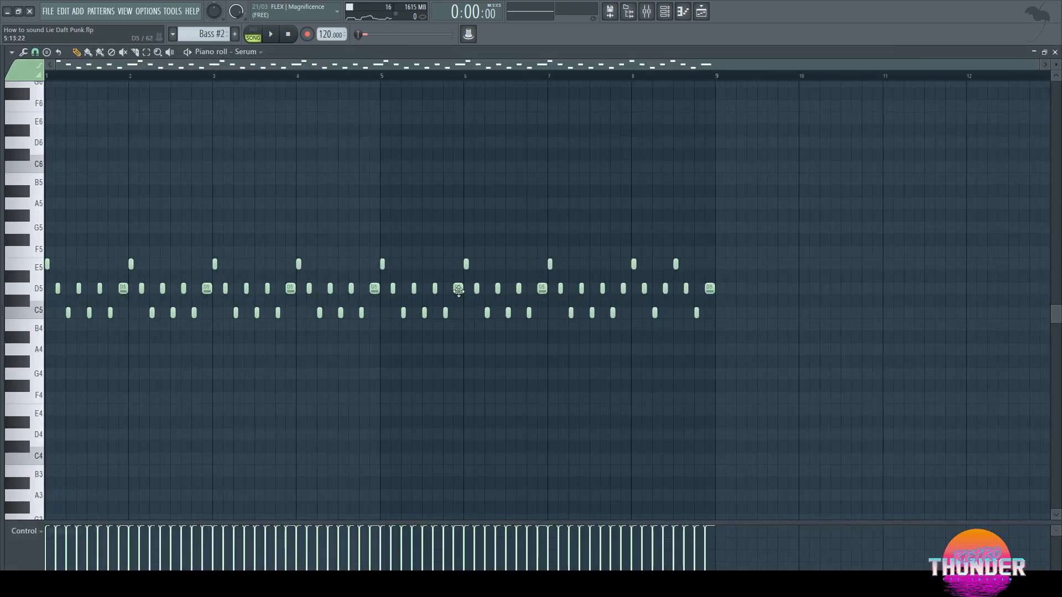
click(1055, 52)
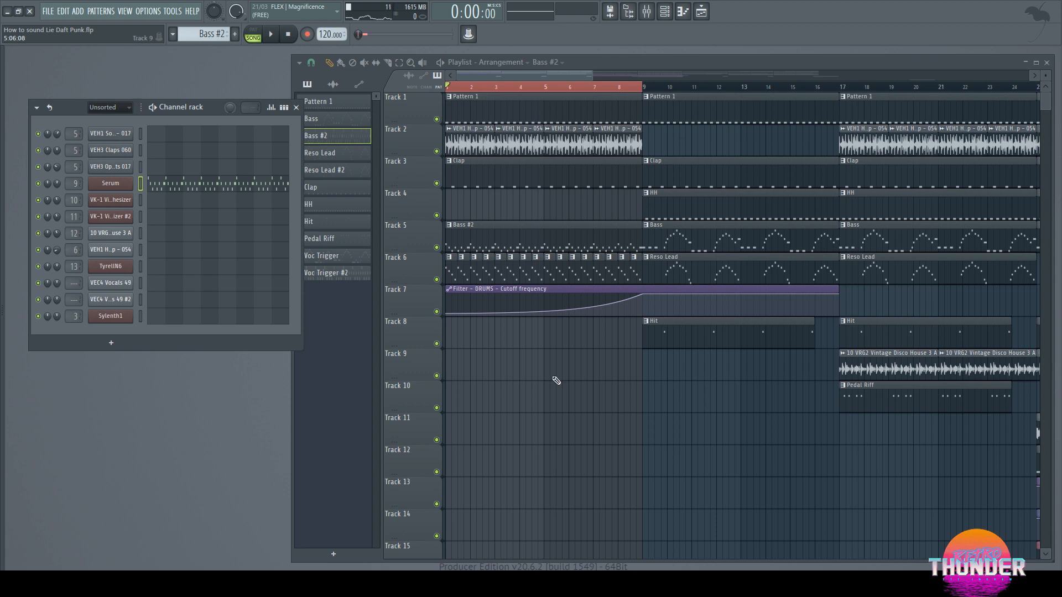
Step: Open the mixer, inspect the Fruity Filter on the Voc insert, and close both windows
click(126, 12)
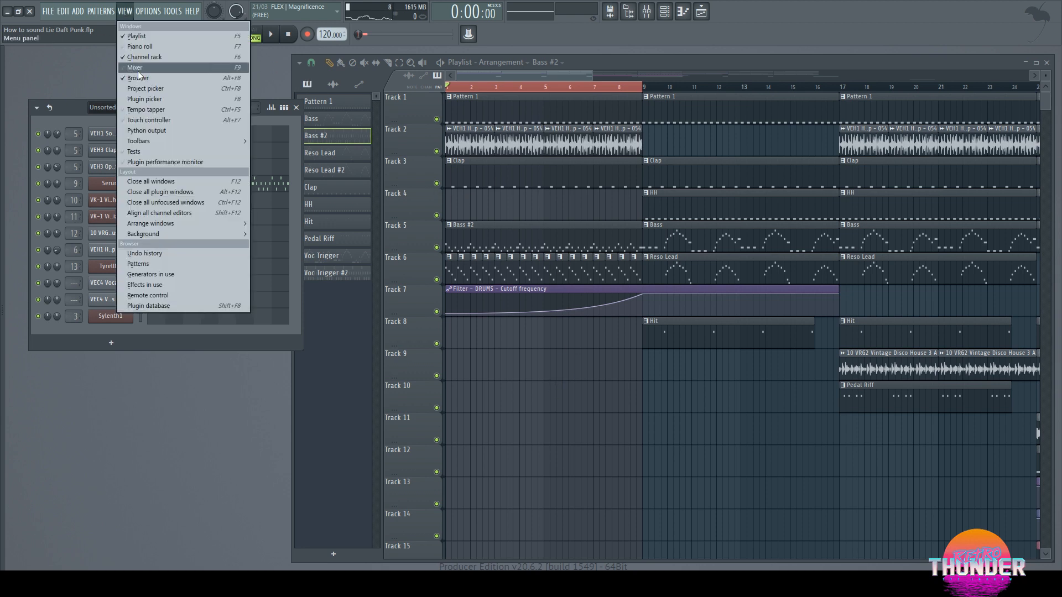
click(145, 67)
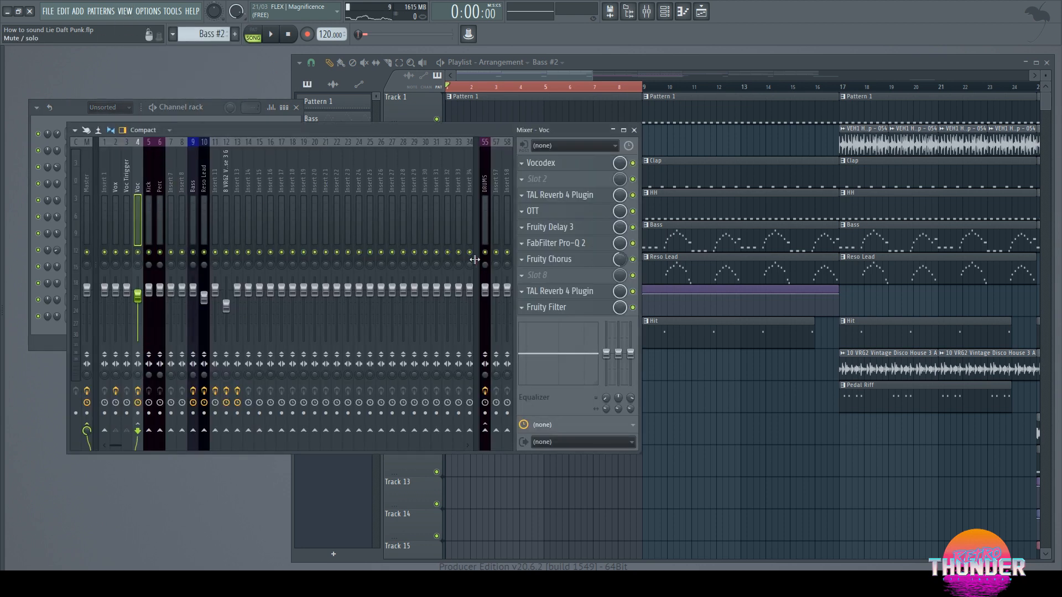
click(555, 307)
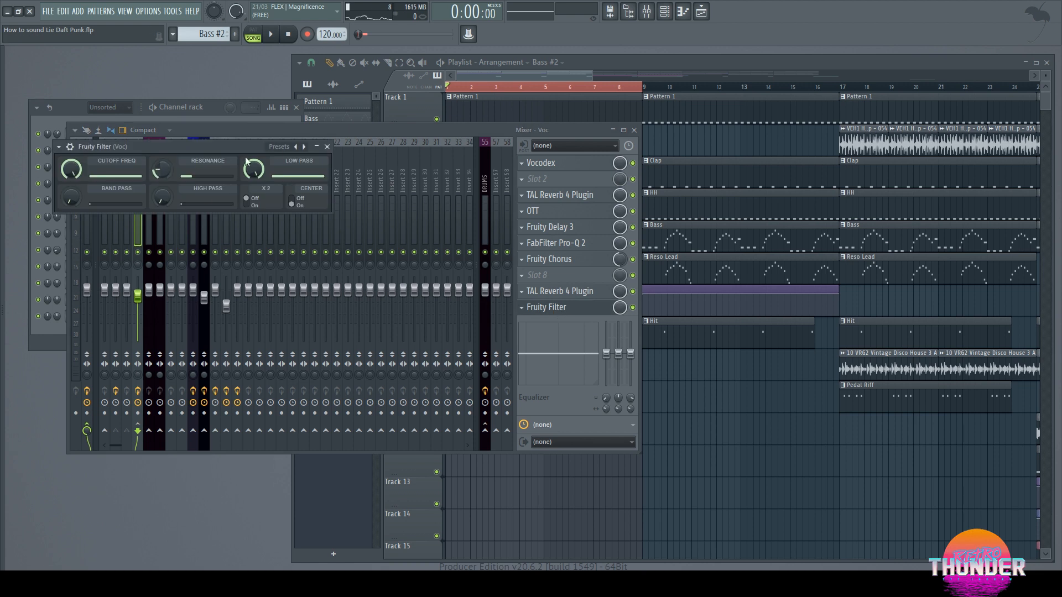
click(327, 148)
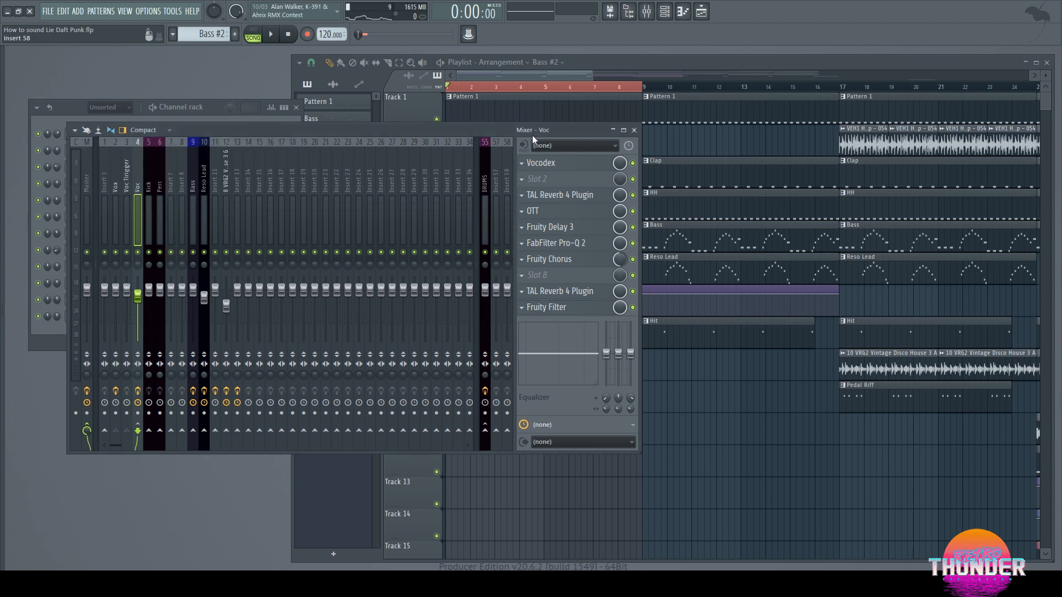
click(635, 130)
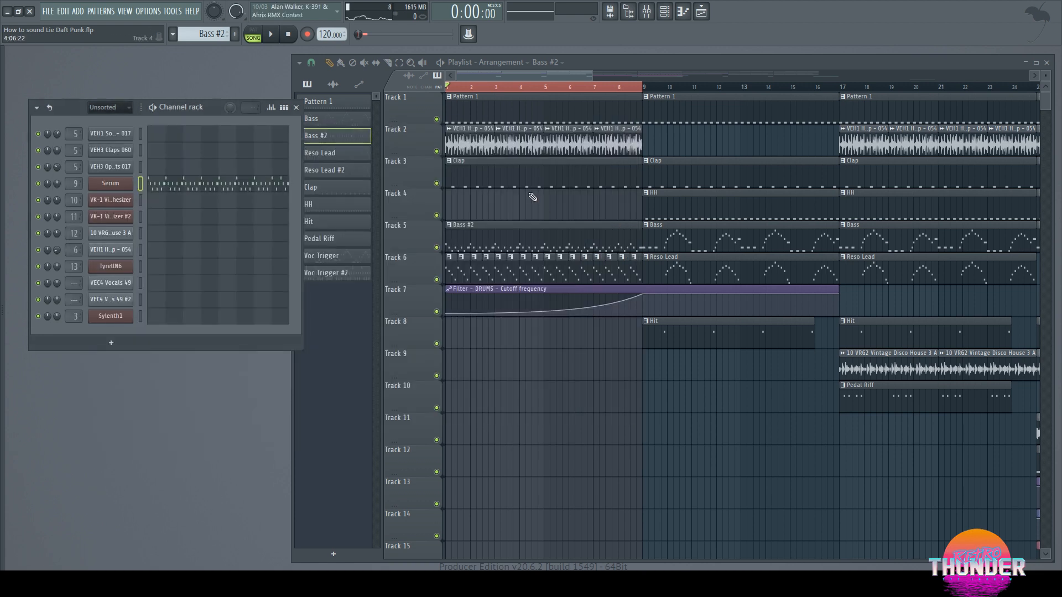
Step: Pick Pattern 1 and inspect the Kick insert's routing and the DRUMS bus effects in the mixer
click(125, 12)
click(133, 35)
click(467, 103)
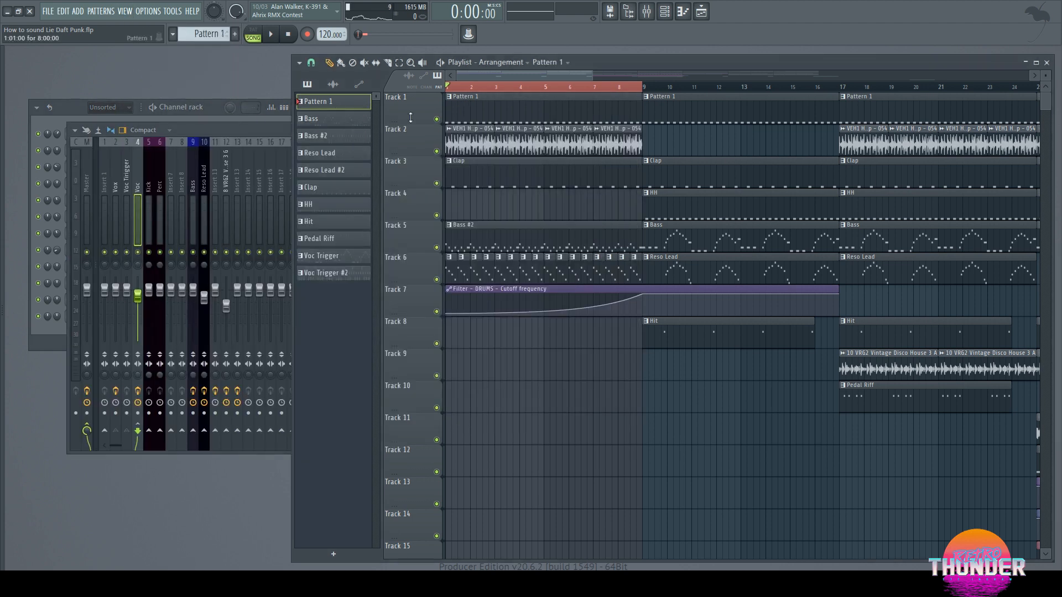
click(151, 170)
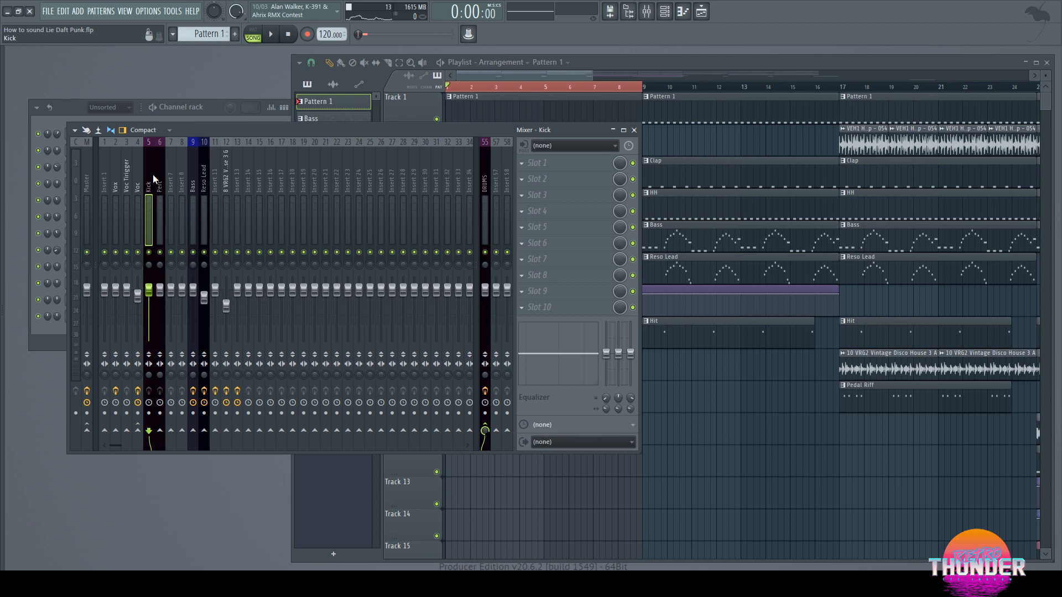
click(486, 202)
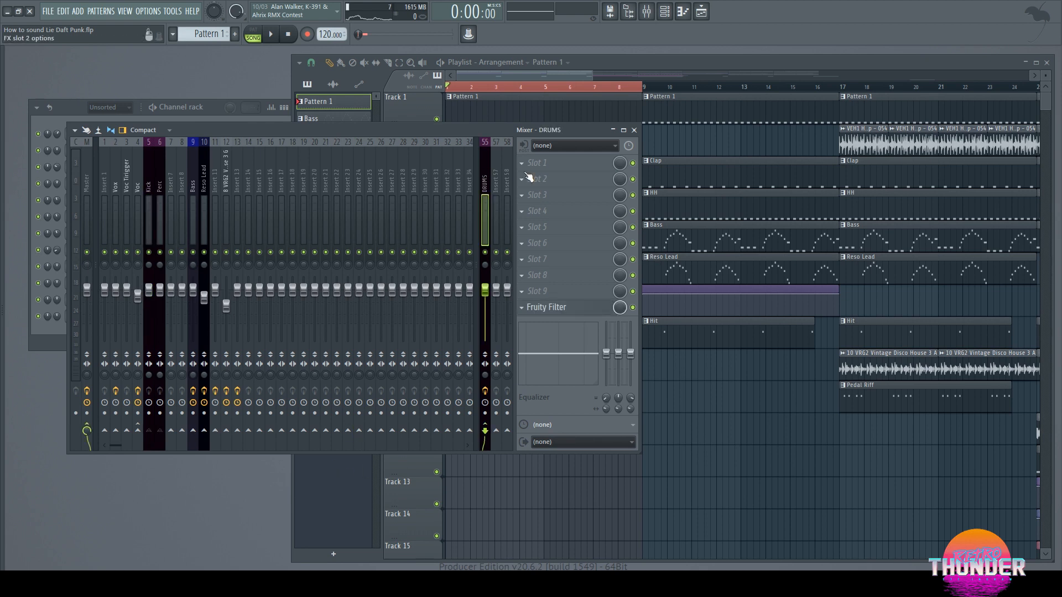
Step: Dock mixer Insert 80 to the right, beside the DRUMS bus
scroll(376, 184, down, 10)
right_click(382, 176)
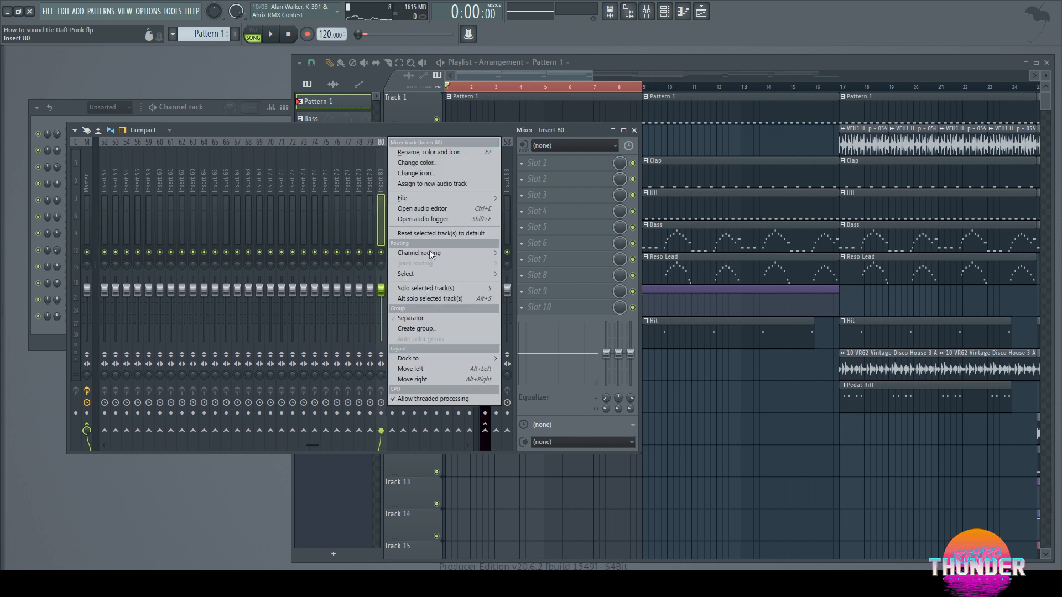
mouse_move(470, 359)
click(532, 375)
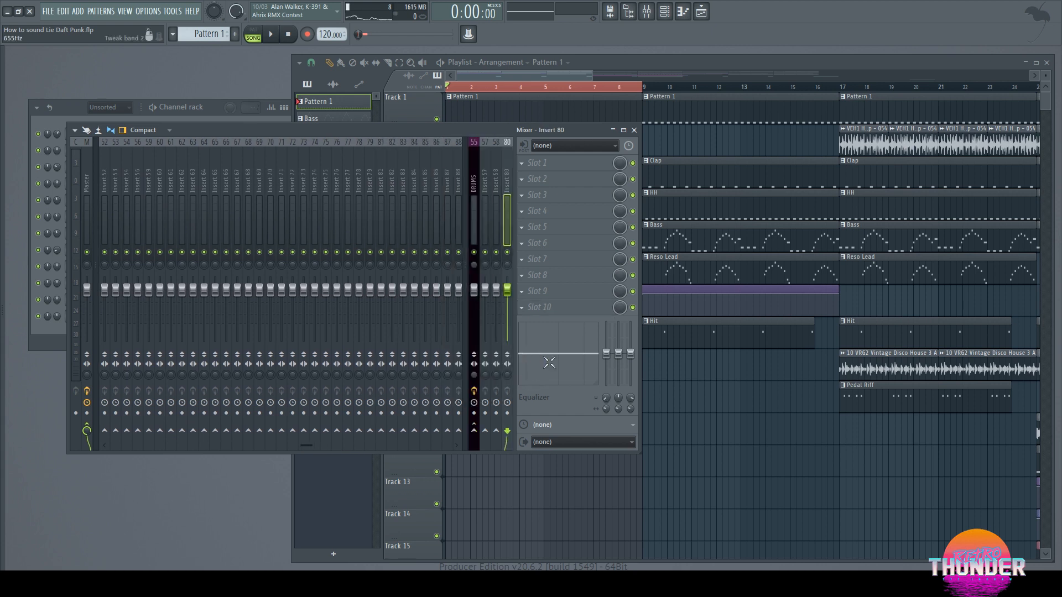
Step: Rename mixer Insert 43 as GTEST
scroll(342, 174, up, 10)
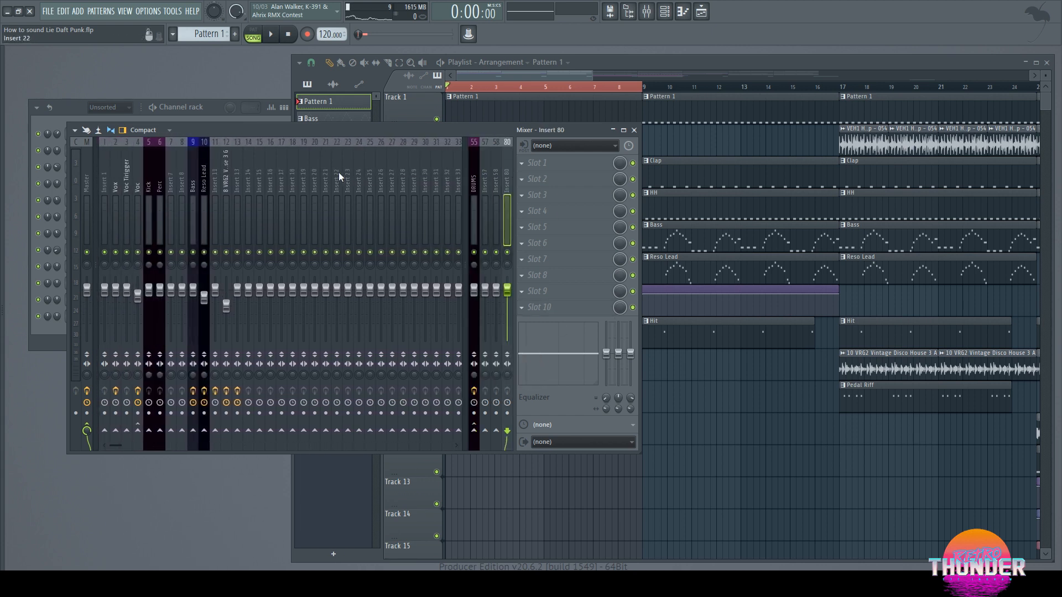
click(375, 158)
right_click(370, 153)
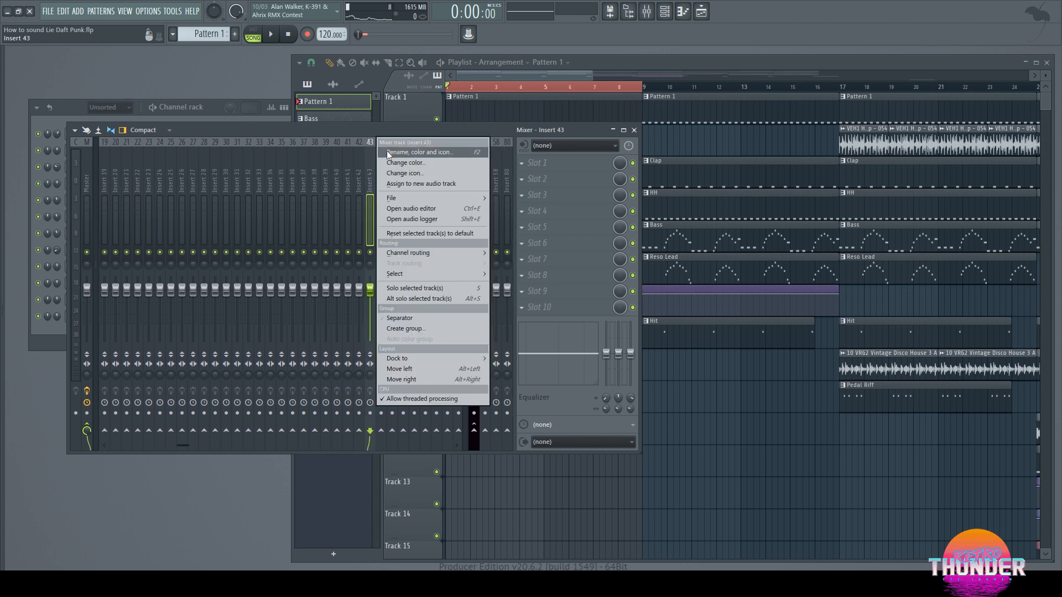
click(391, 155)
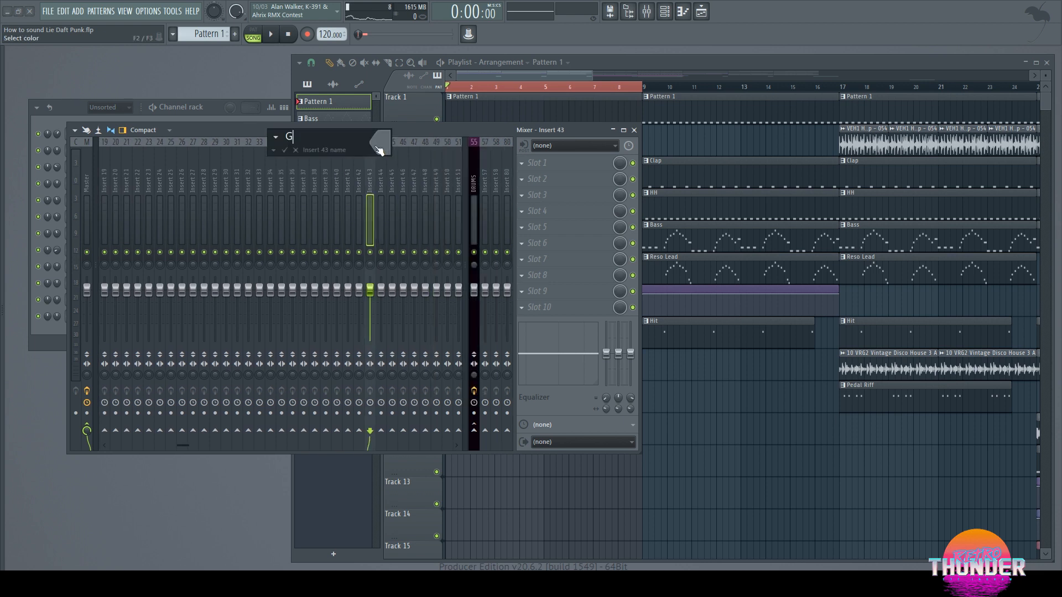
text(GTEST)
key(Return)
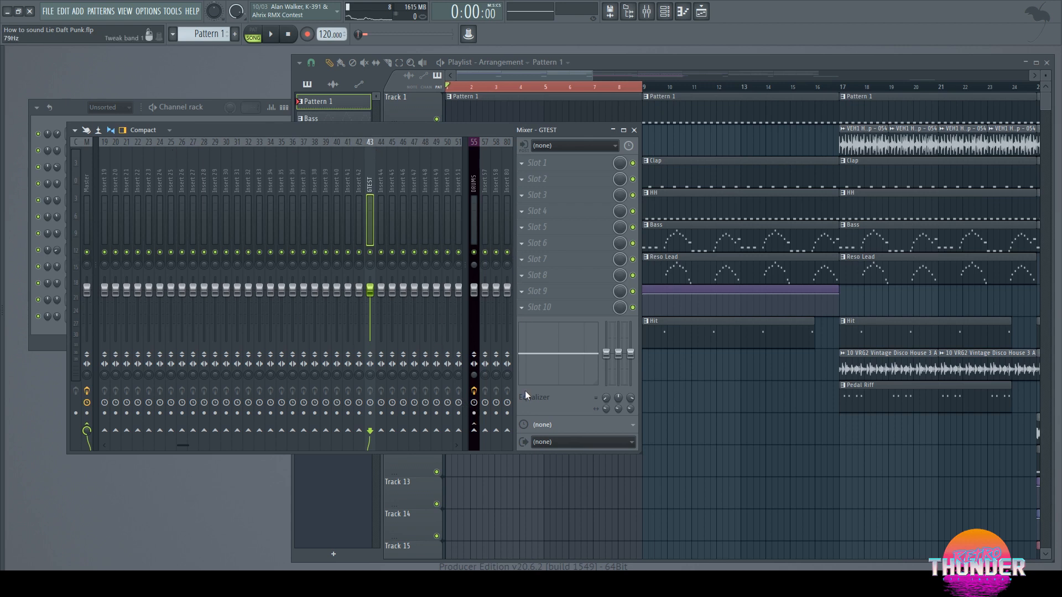
Step: Route the GTEST insert to Insert 80 only, and select Insert 80
right_click(507, 430)
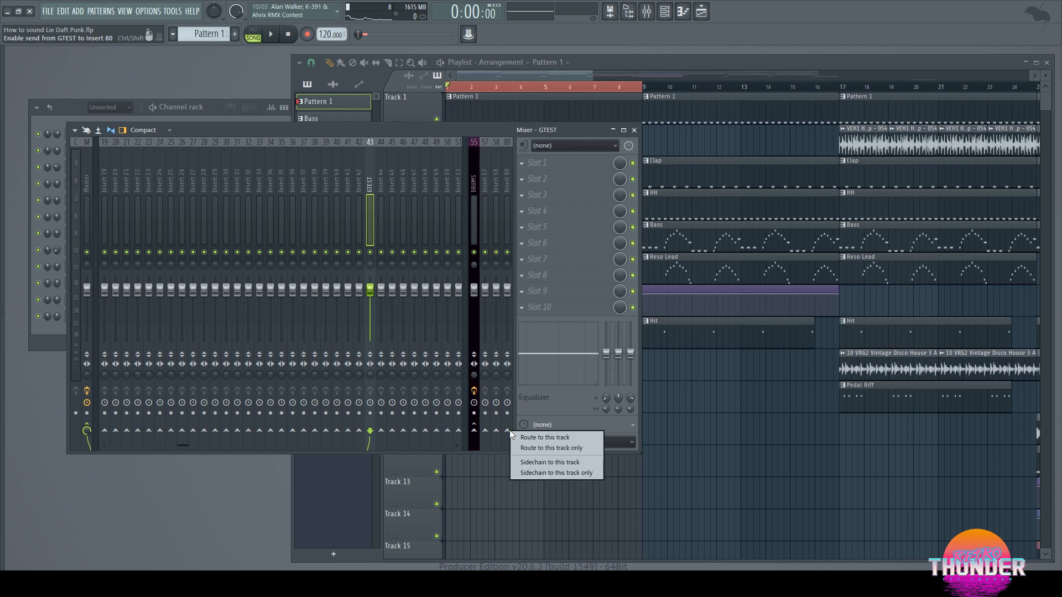
click(540, 450)
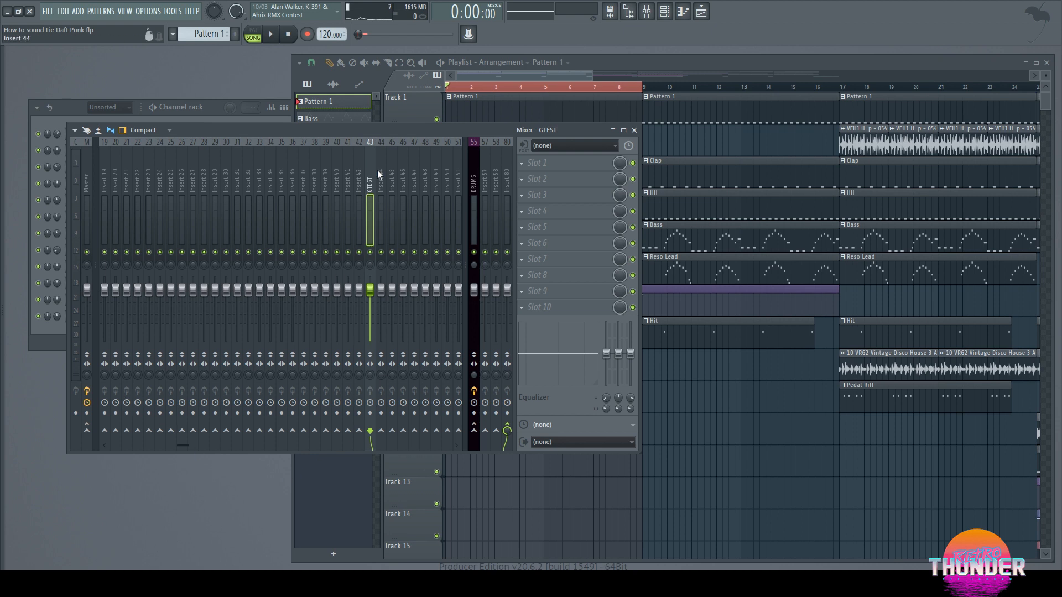
click(506, 173)
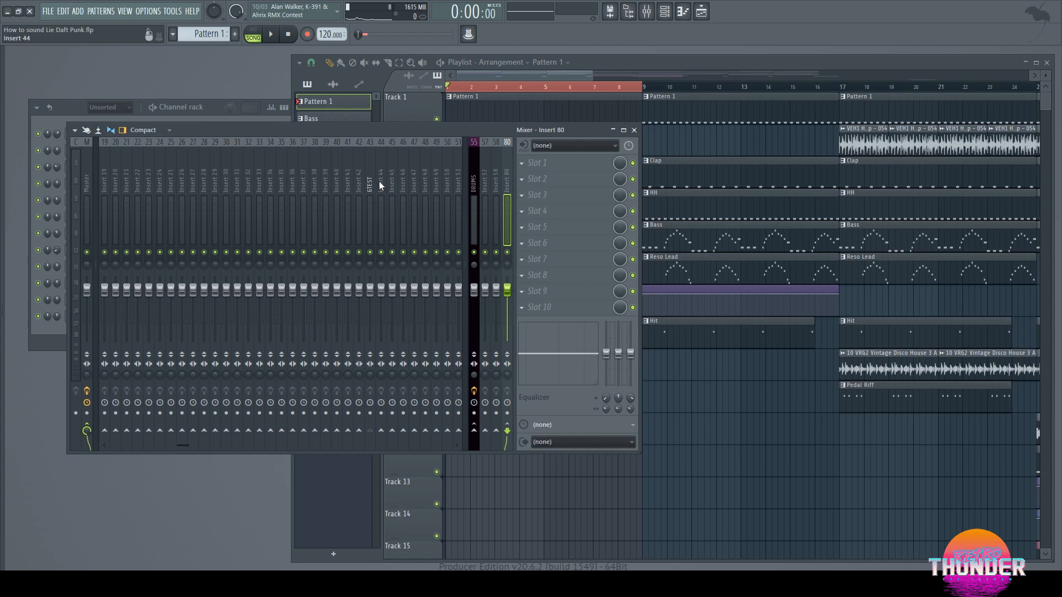
Step: Rename mixer Insert 44 as 2
click(370, 167)
right_click(381, 164)
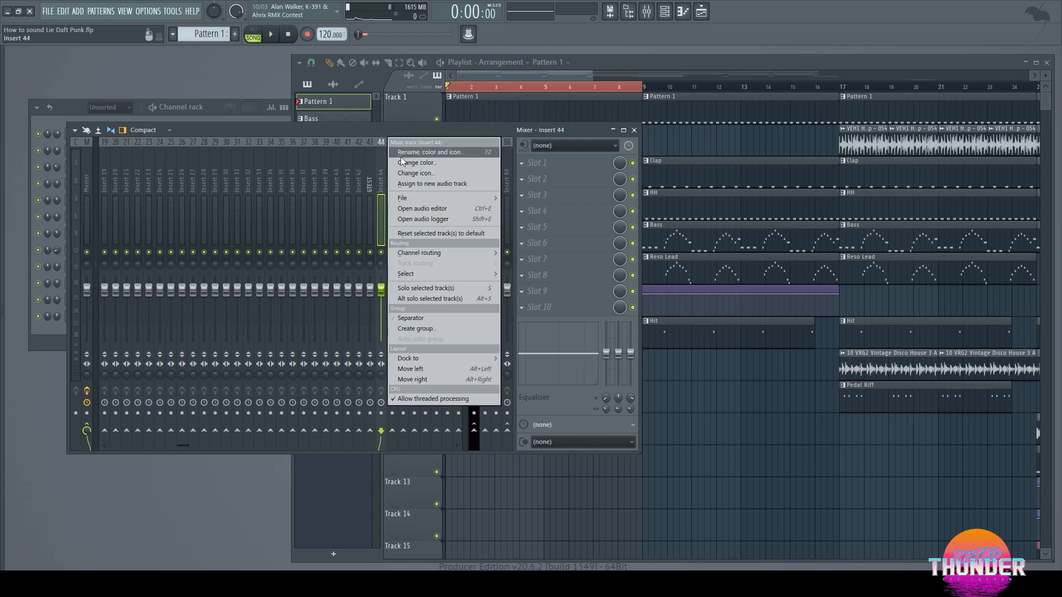
click(405, 163)
key(Return)
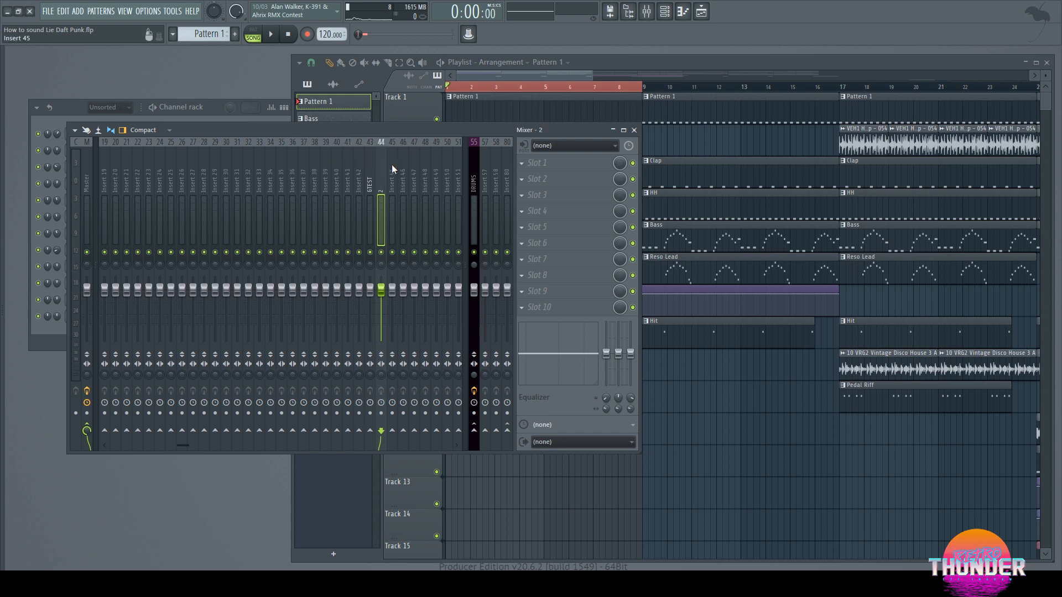
Step: Rename mixer Insert 45 as HH
right_click(393, 168)
click(421, 160)
text(H)
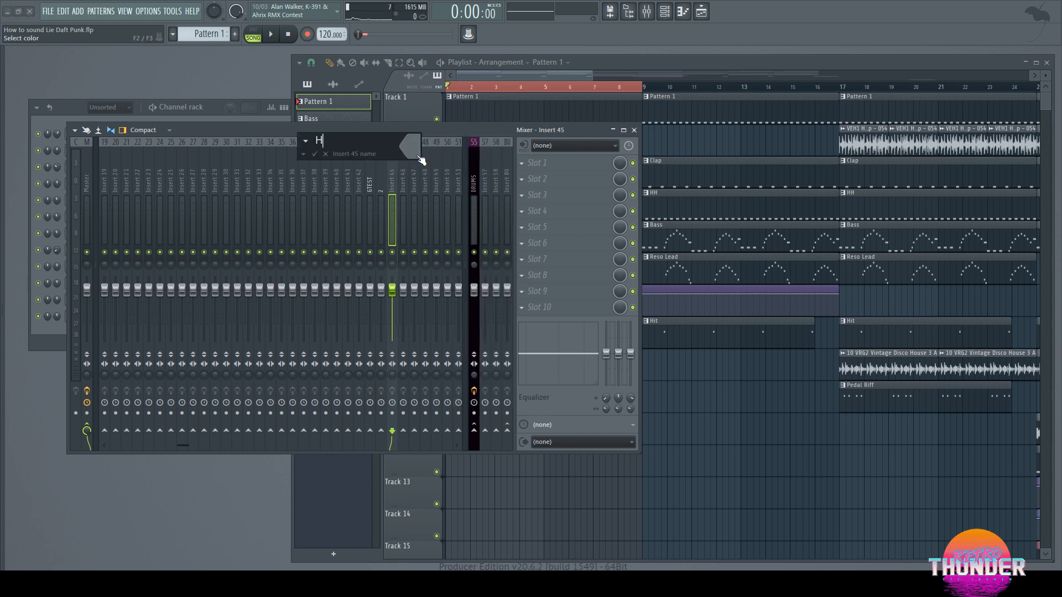
text(H)
key(Return)
Step: Rename mixer Insert 44 as CLAP
right_click(383, 164)
click(410, 159)
text(C)
key(Return)
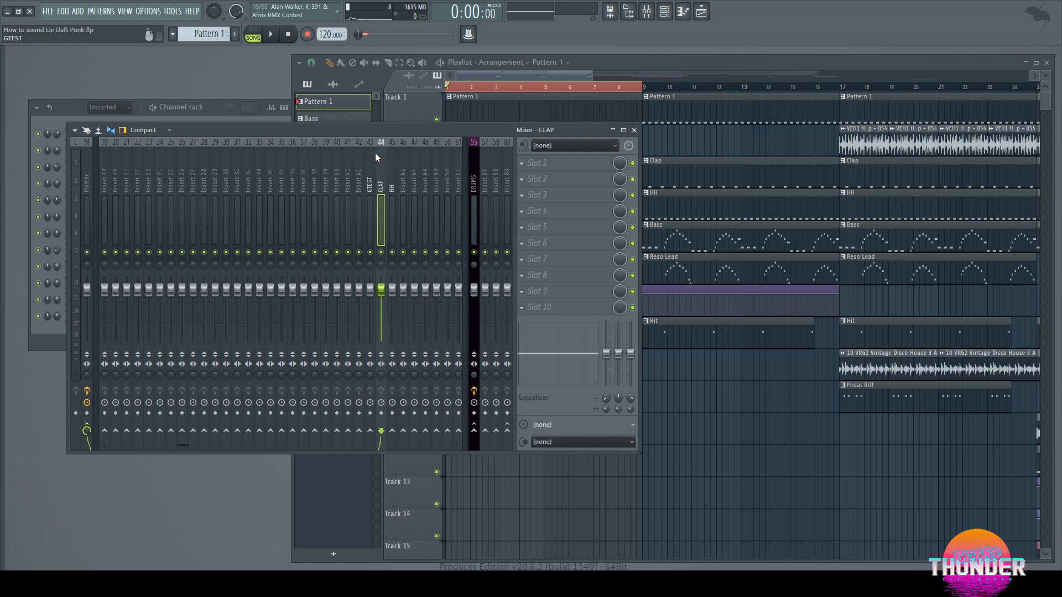
Step: Rename mixer Insert 43 as KICK
right_click(370, 154)
click(401, 157)
text(KICK)
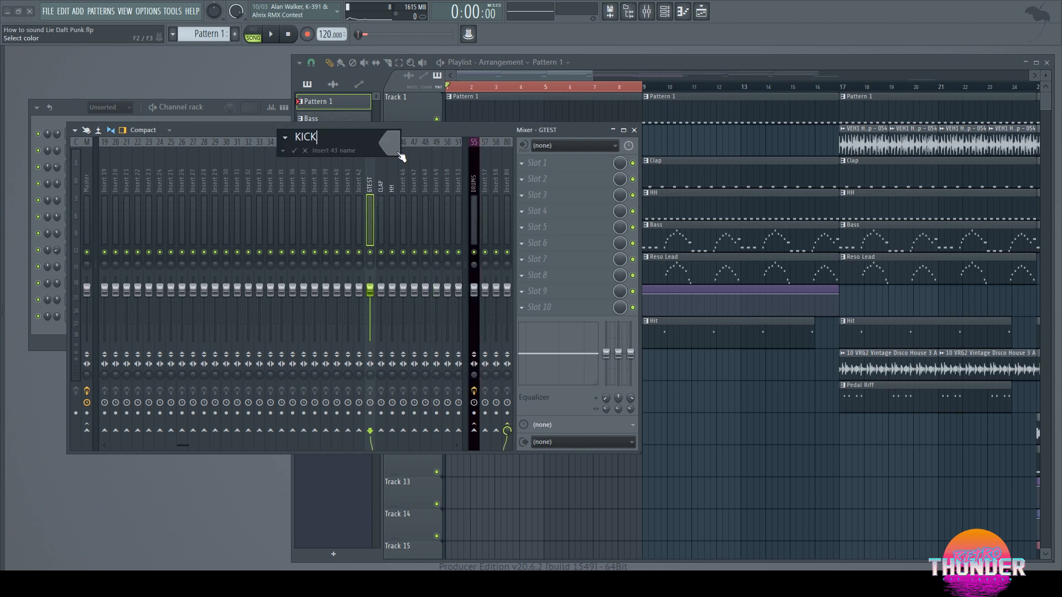
key(Return)
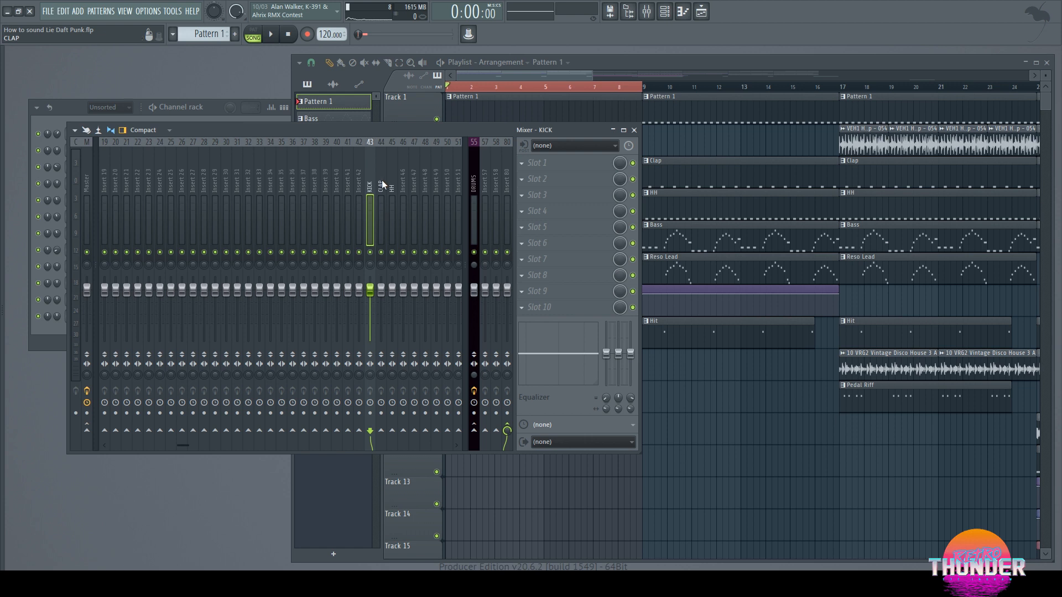
Step: Route the KICK, CLAP and HH inserts together to Insert 80 only, select Insert 80 and close the mixer
drag(372, 167, 393, 168)
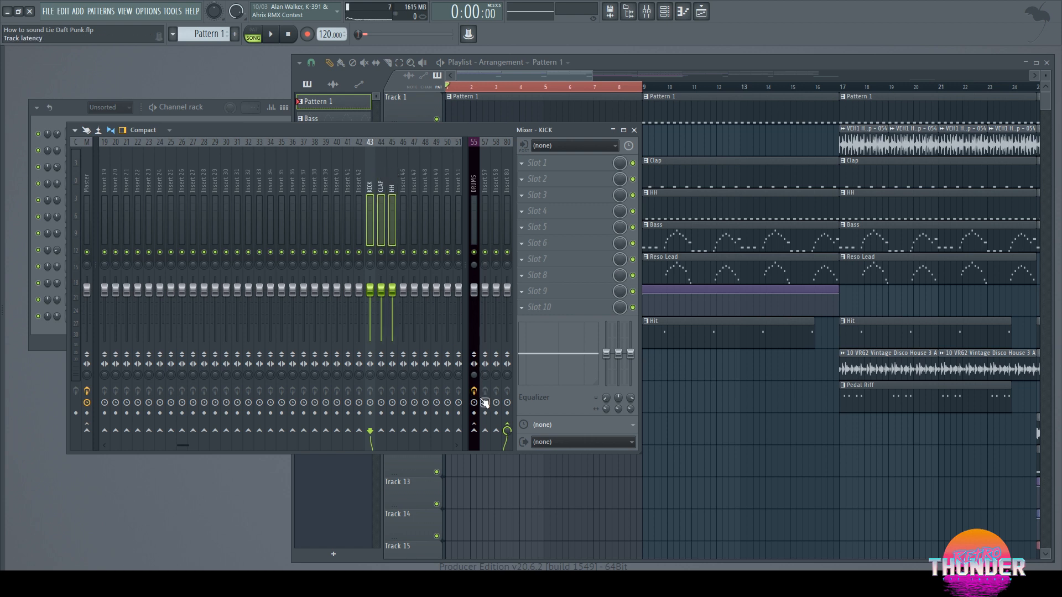
right_click(507, 429)
right_click(507, 428)
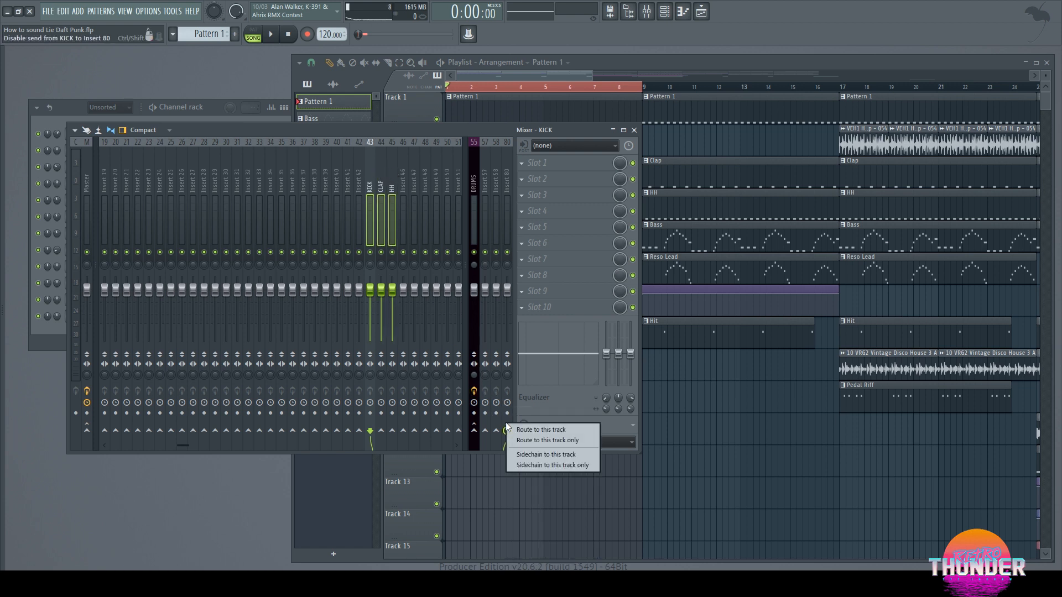
click(522, 439)
click(508, 167)
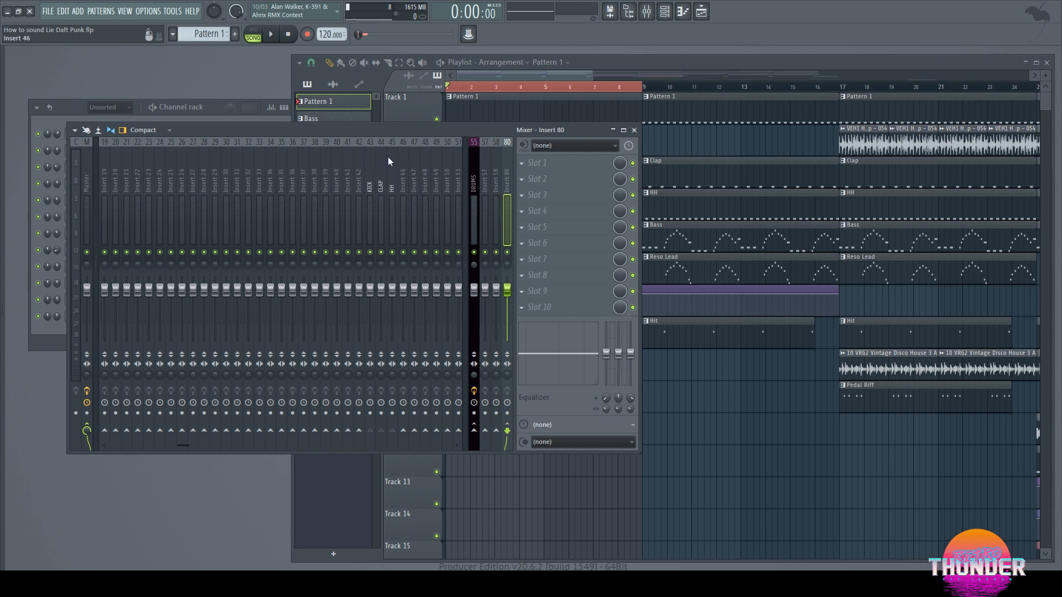
click(633, 129)
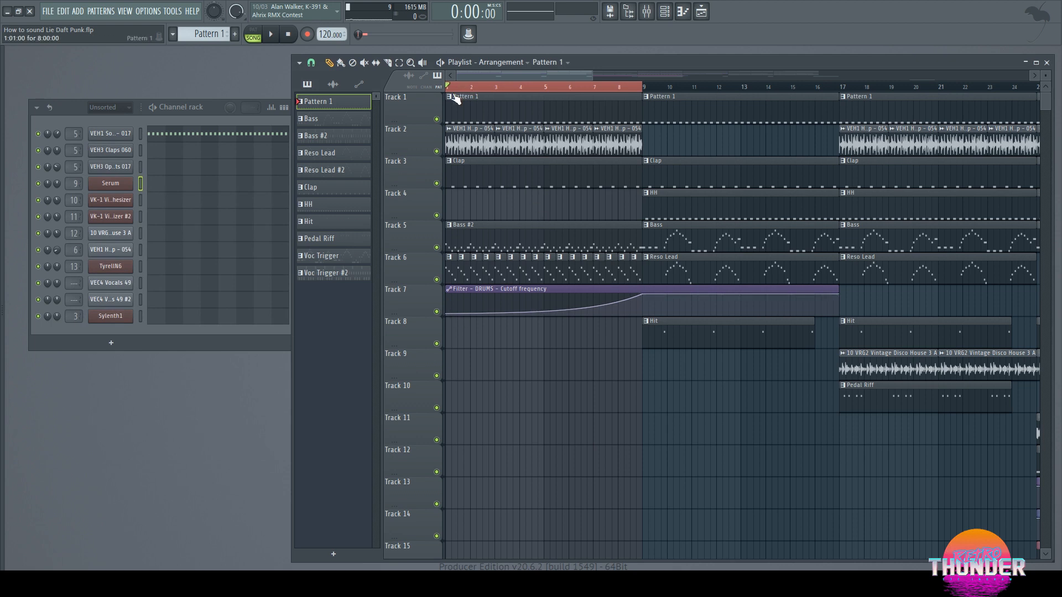
Step: Play the start of the intro briefly, then clear the bar 1–8 time selection and put the playhead at bar 8
click(268, 40)
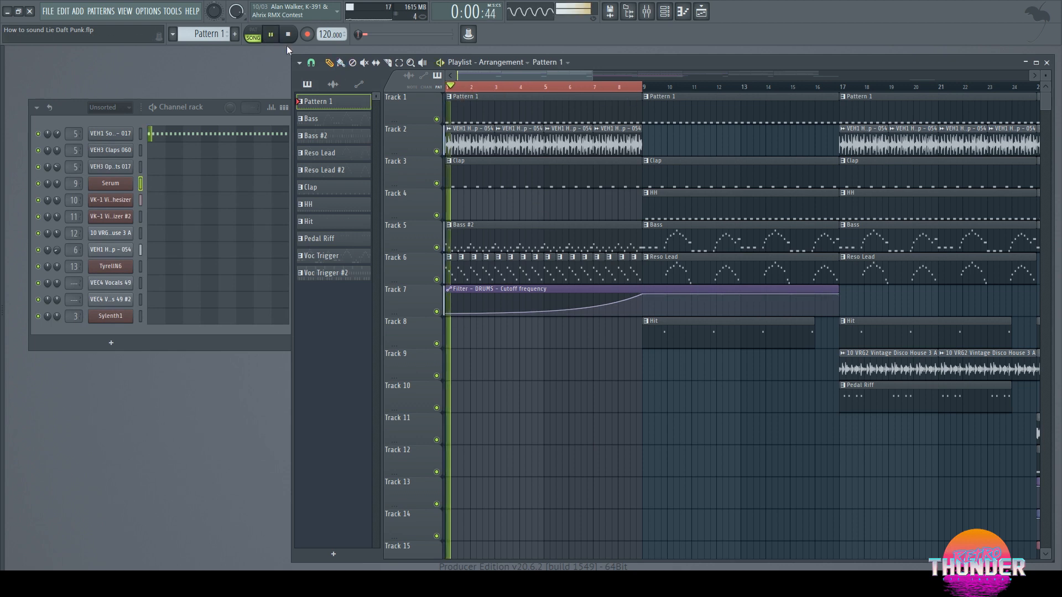
click(290, 36)
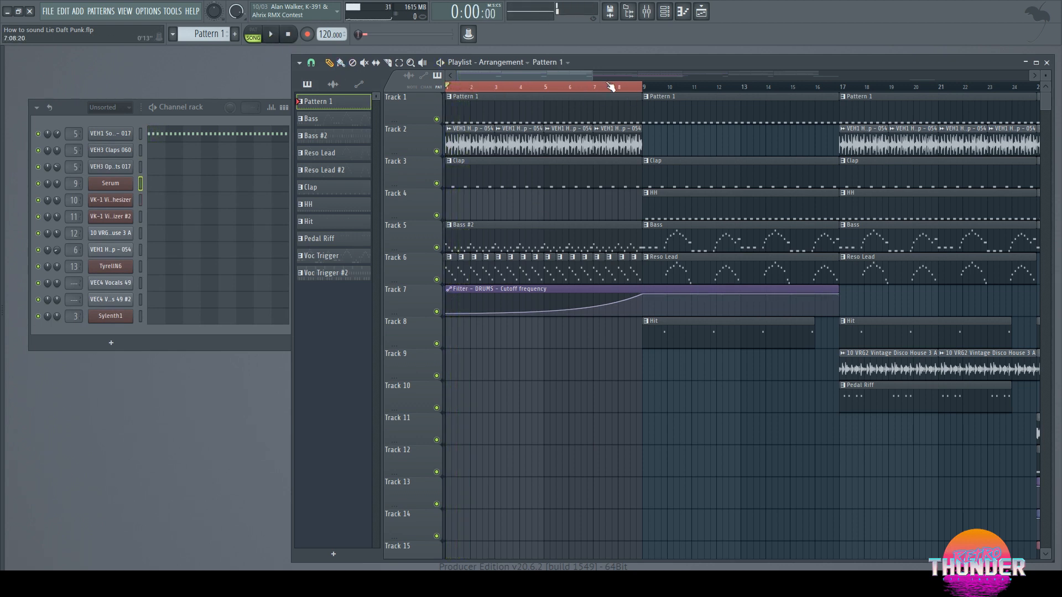
click(626, 89)
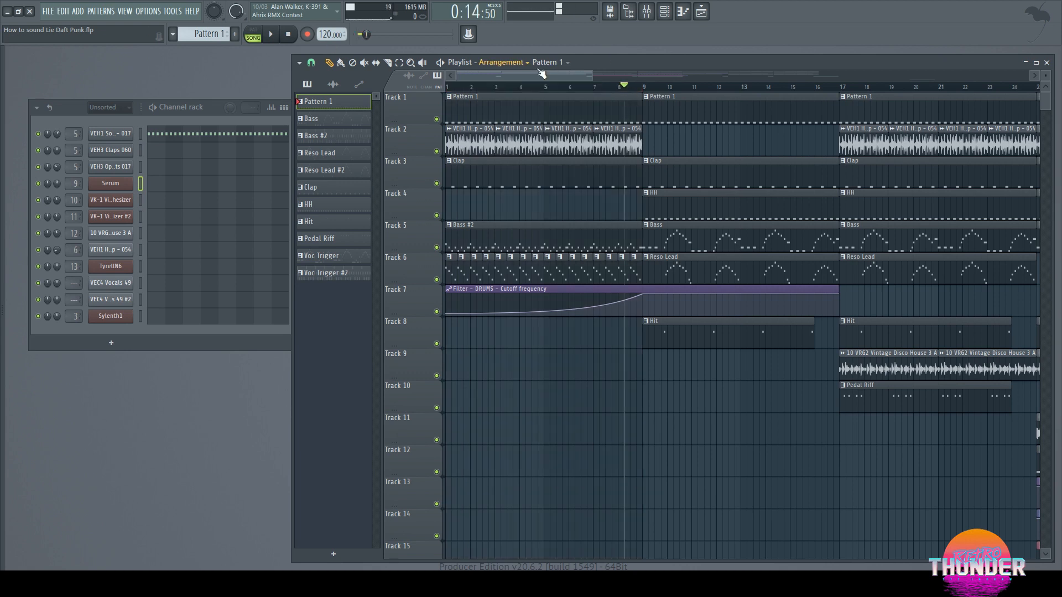
Step: Look over the rest of the arrangement, placing the playhead at bar 33 and examining the filtered vocal section up to bar 41
drag(591, 77, 691, 77)
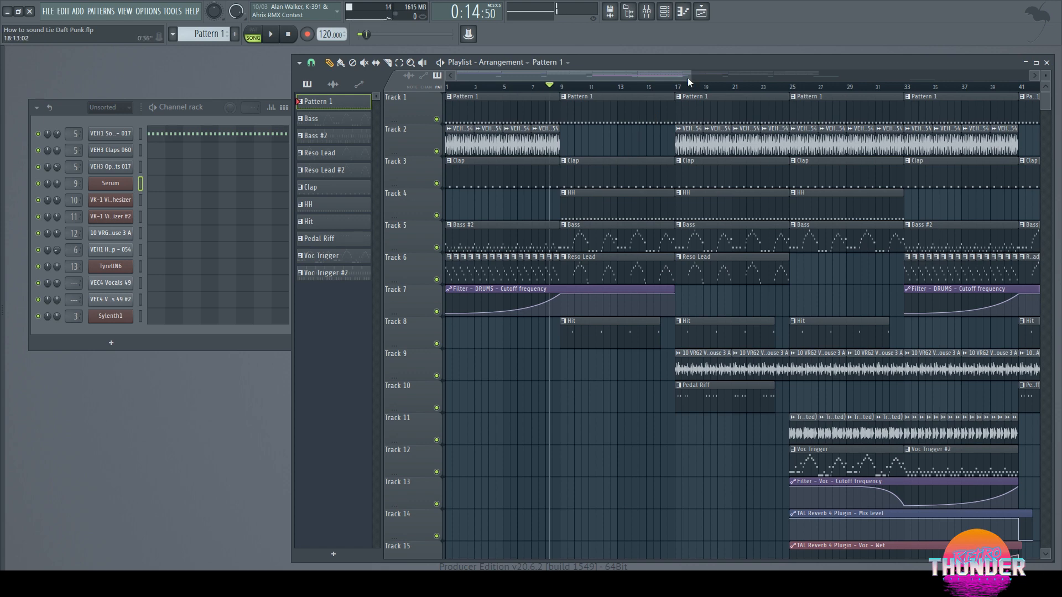
scroll(792, 398, down, 2)
scroll(785, 351, up, 4)
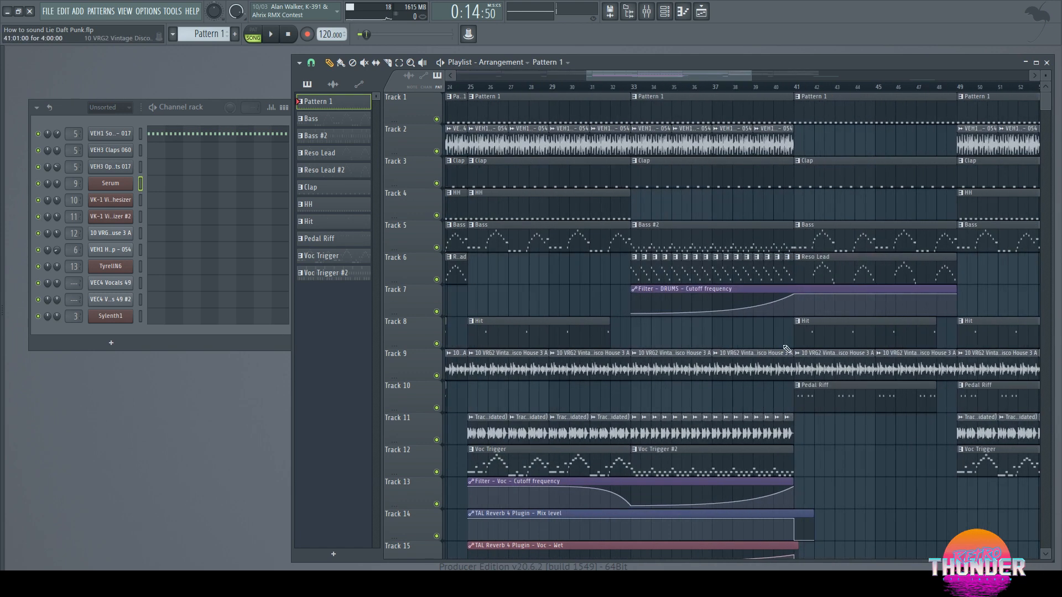
scroll(625, 275, down, 2)
scroll(636, 272, down, 3)
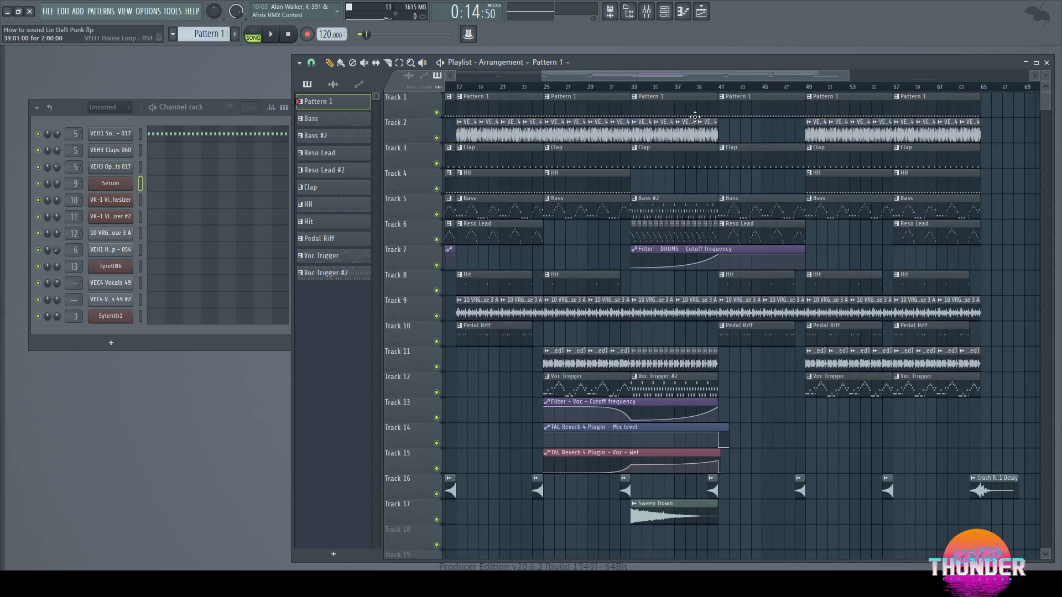
click(634, 88)
scroll(697, 153, up, 1)
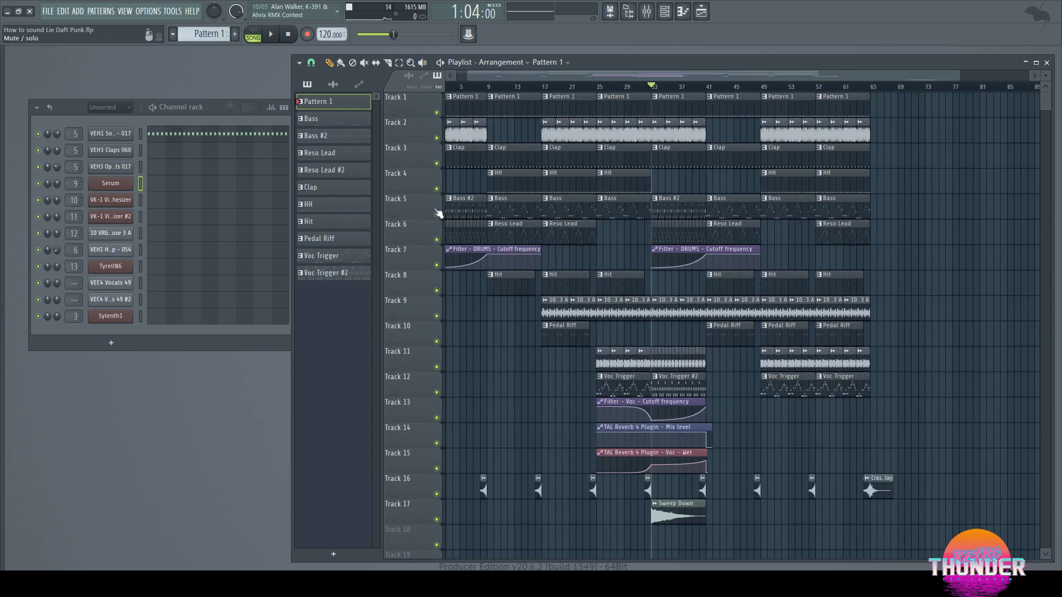
scroll(669, 337, up, 3)
scroll(669, 337, down, 1)
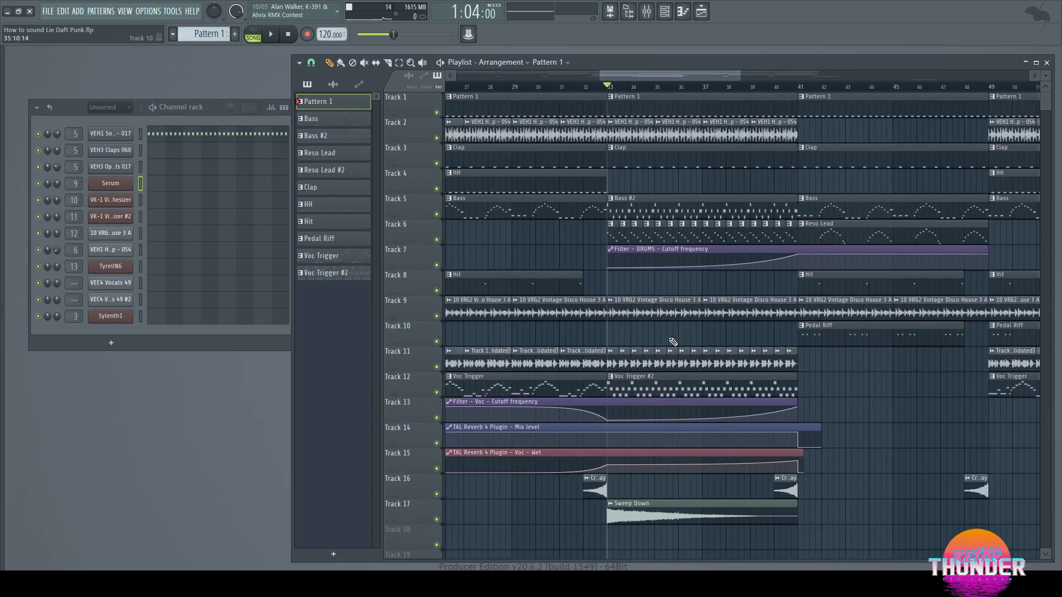
scroll(527, 442, down, 2)
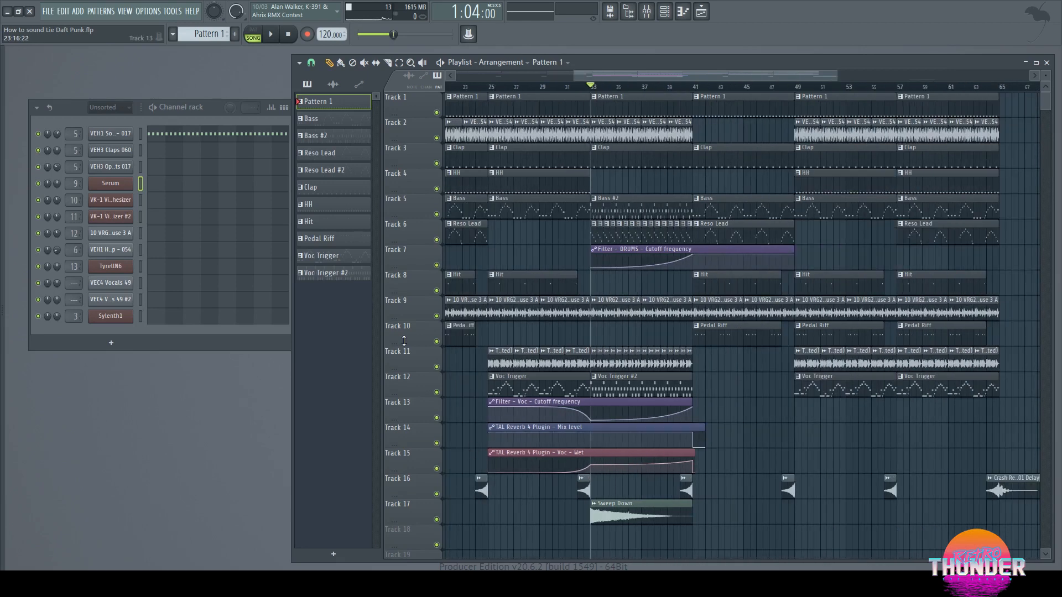
Step: Show the Voc insert's effect chain in the mixer, then select the vocal filter cutoff automation clip on Track 13
click(125, 11)
click(134, 67)
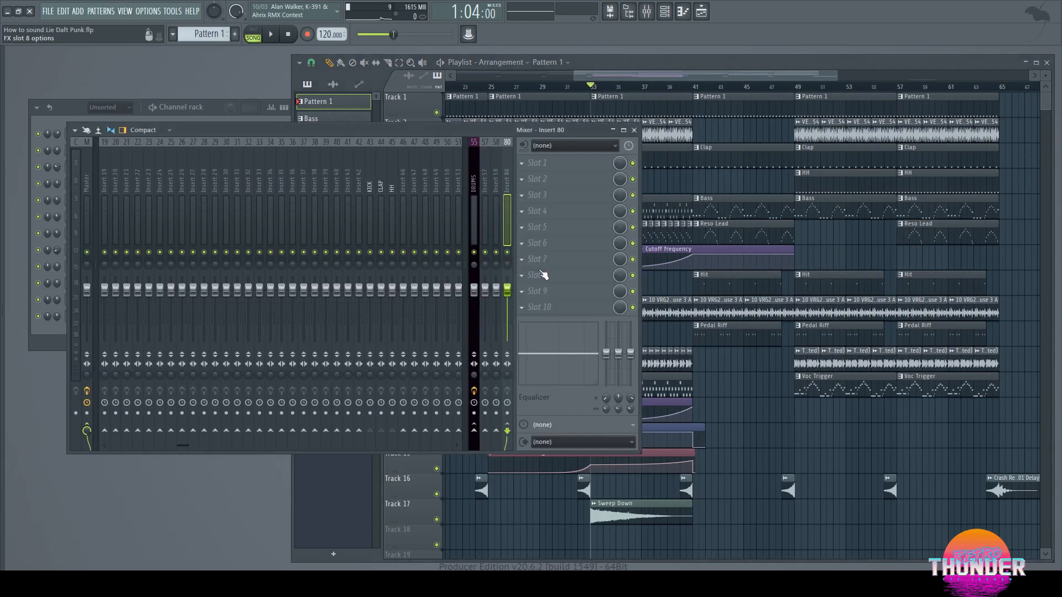
scroll(127, 175, up, 6)
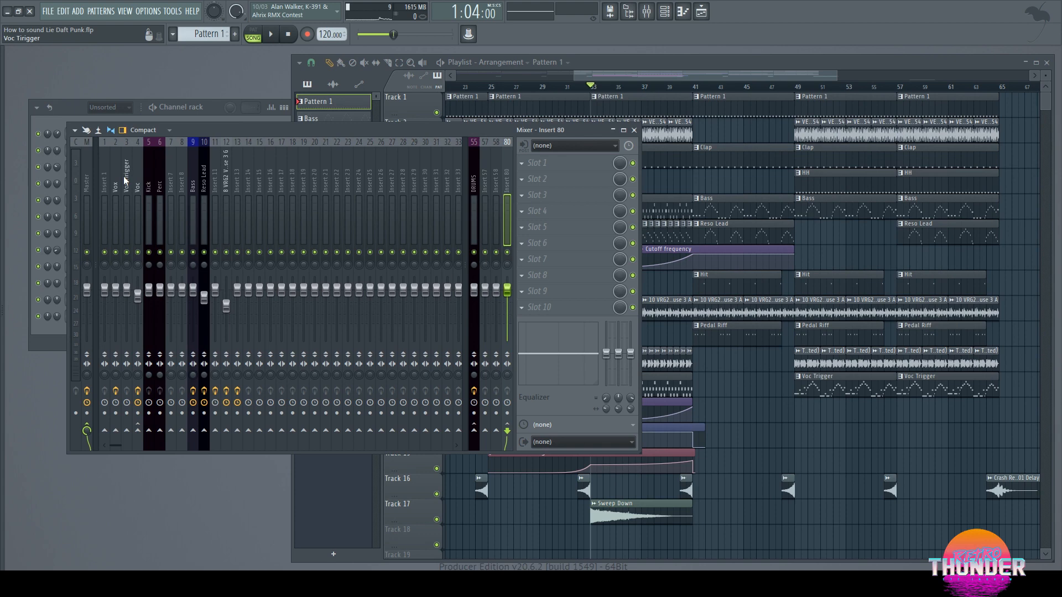
click(135, 189)
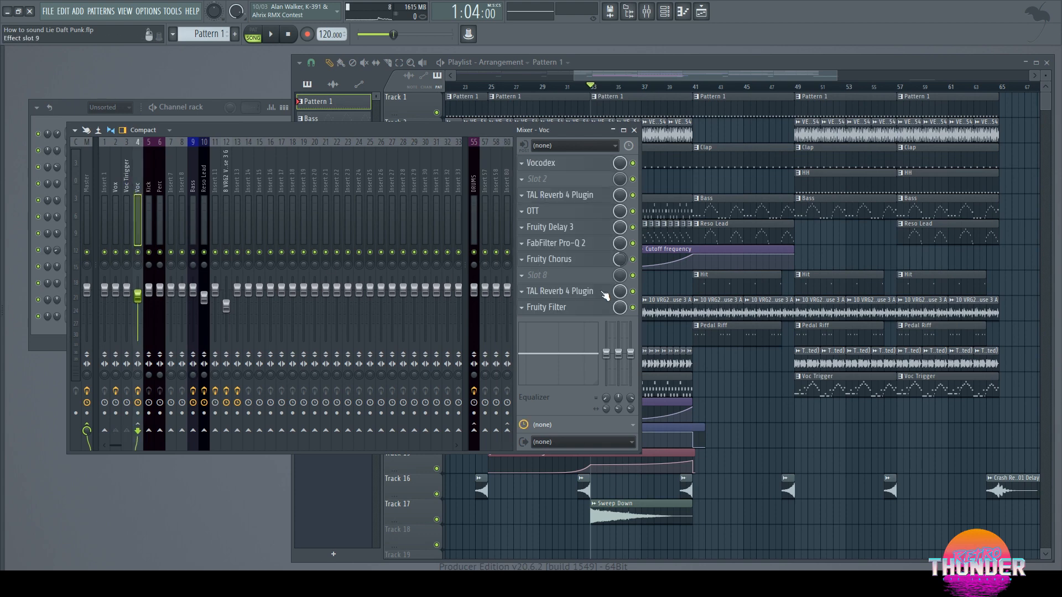
click(741, 63)
click(529, 403)
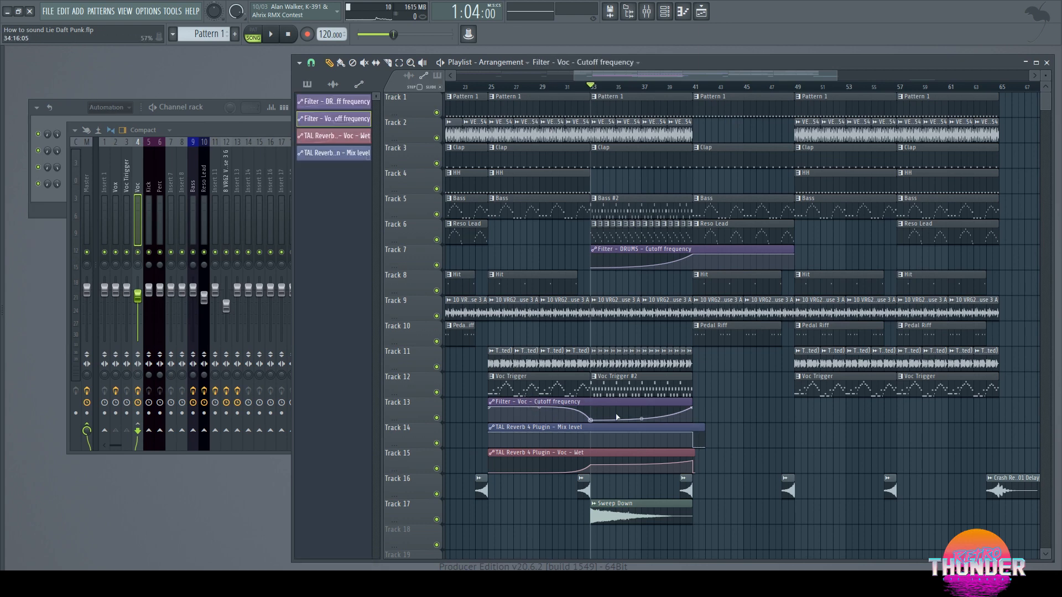
Step: Solo Tracks 11 to 15 in the playlist, covering the vocals and their filter and reverb automation
ctrl+click(436, 367)
click(436, 392)
click(436, 418)
click(436, 443)
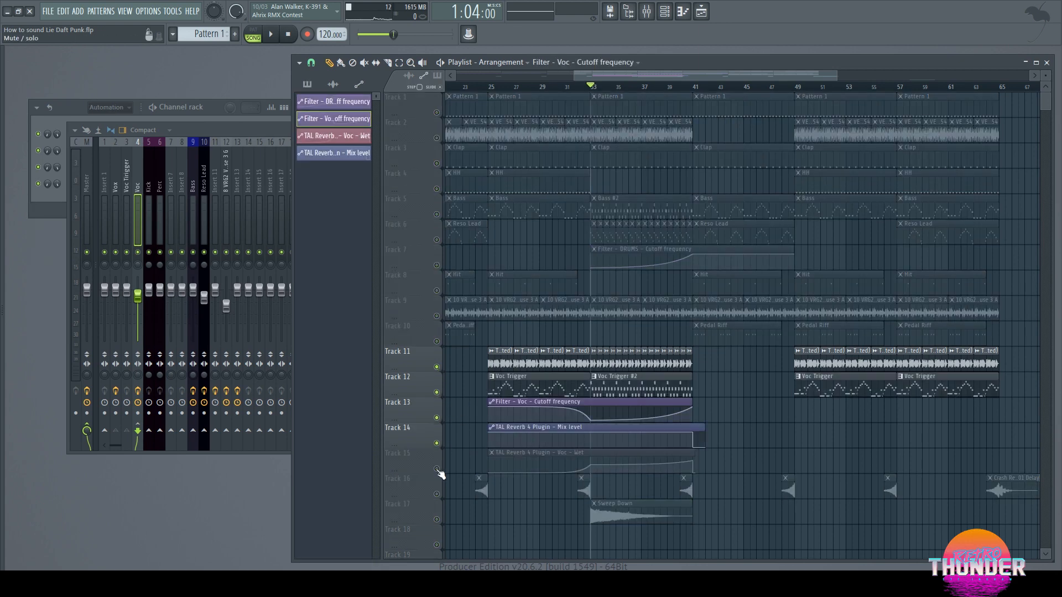
click(436, 468)
Step: Play the soloed vocals into the bar 33 transition and examine the filter and reverb automation curves up to bar 41
click(573, 87)
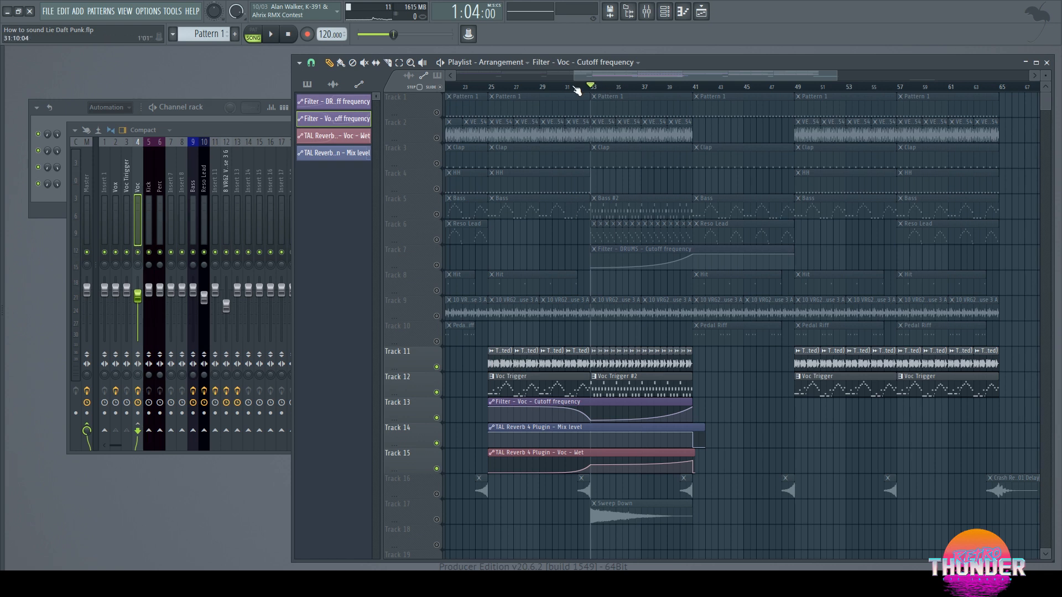
key(space)
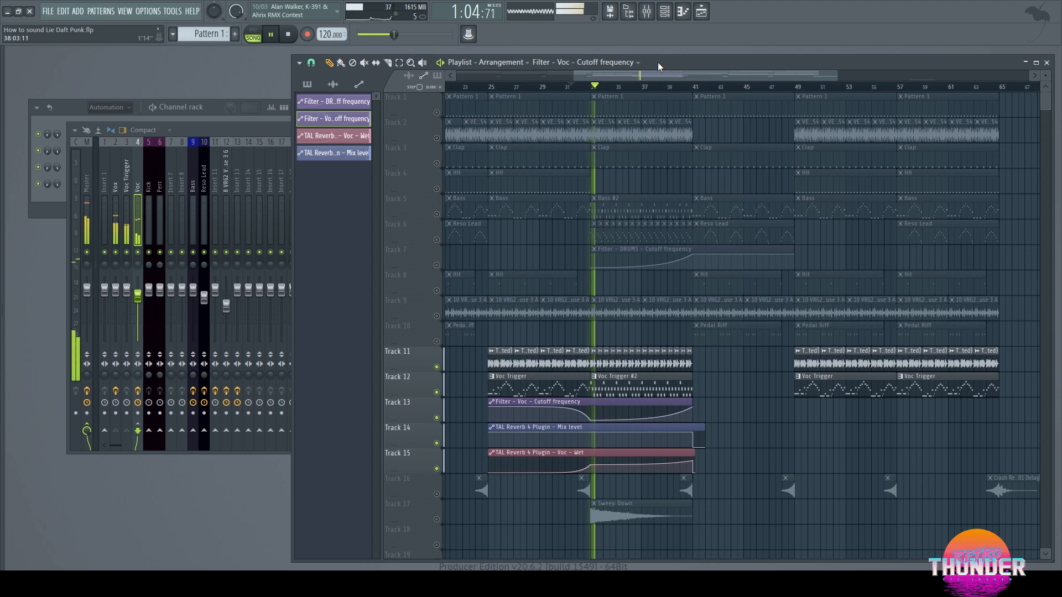
key(space)
scroll(597, 357, up, 5)
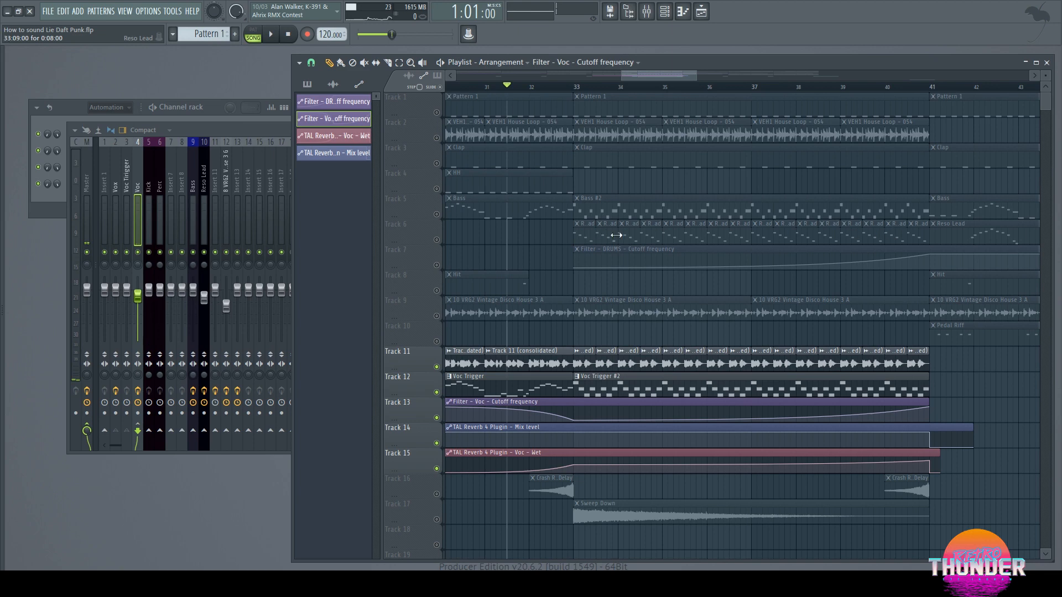
scroll(642, 347, down, 2)
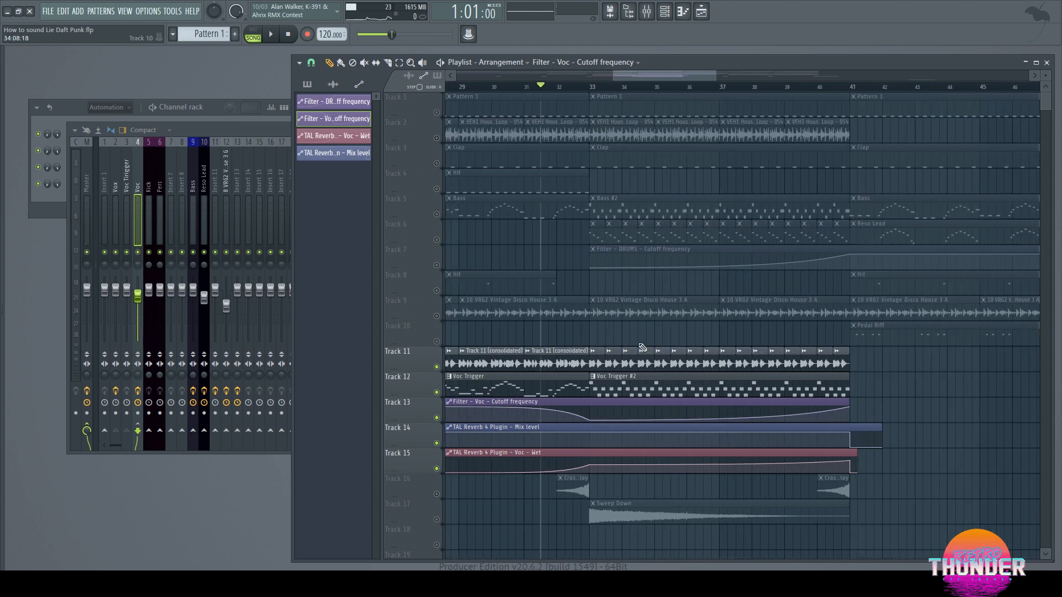
scroll(642, 347, down, 3)
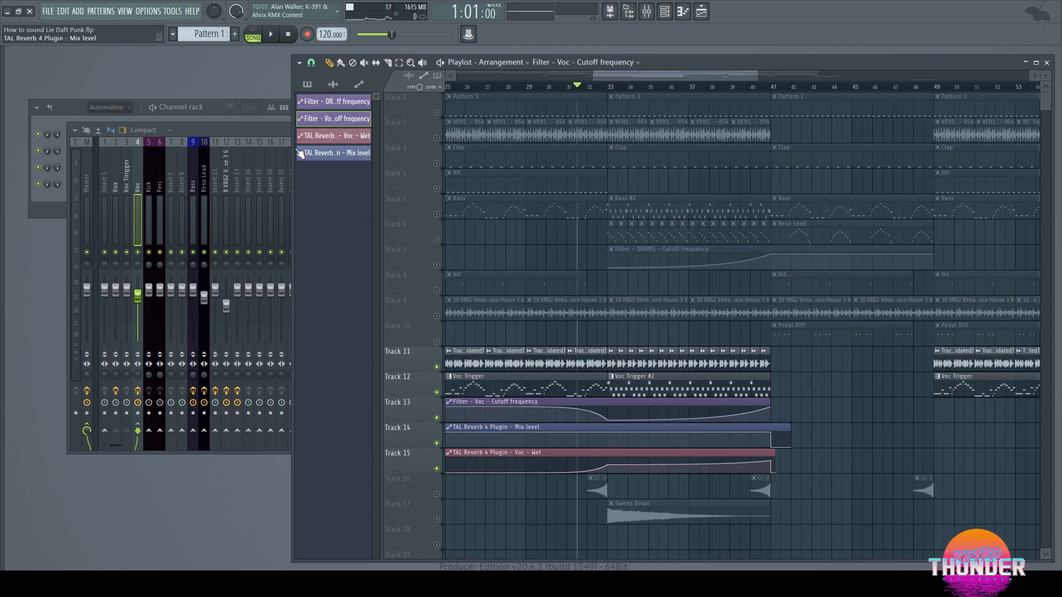
Step: Open the slot 9 TAL Reverb 4 plugin on the Voc insert to view its Wet control, then return to the playlist
click(236, 128)
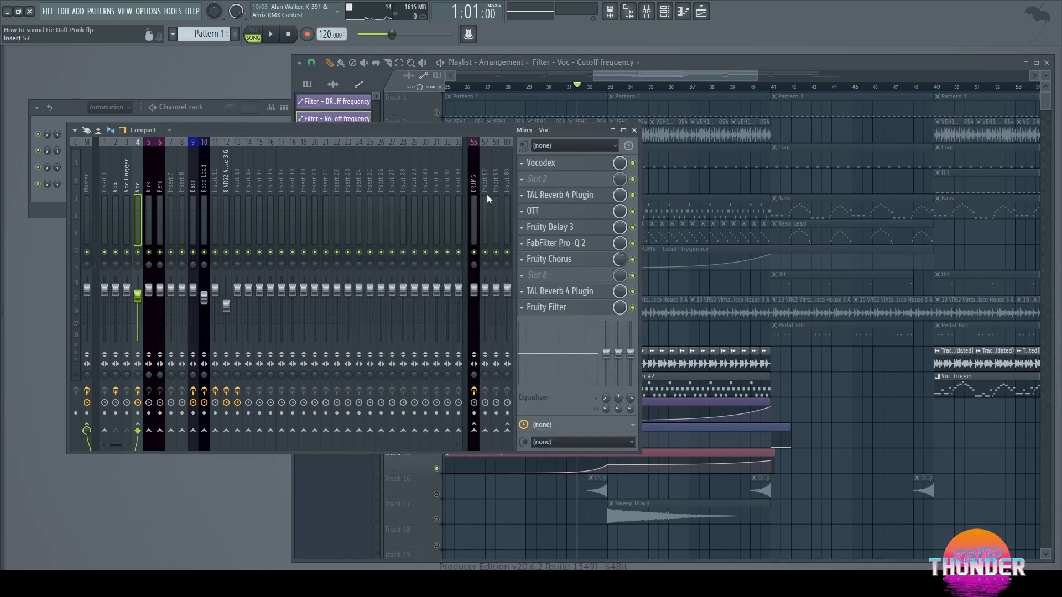
click(573, 293)
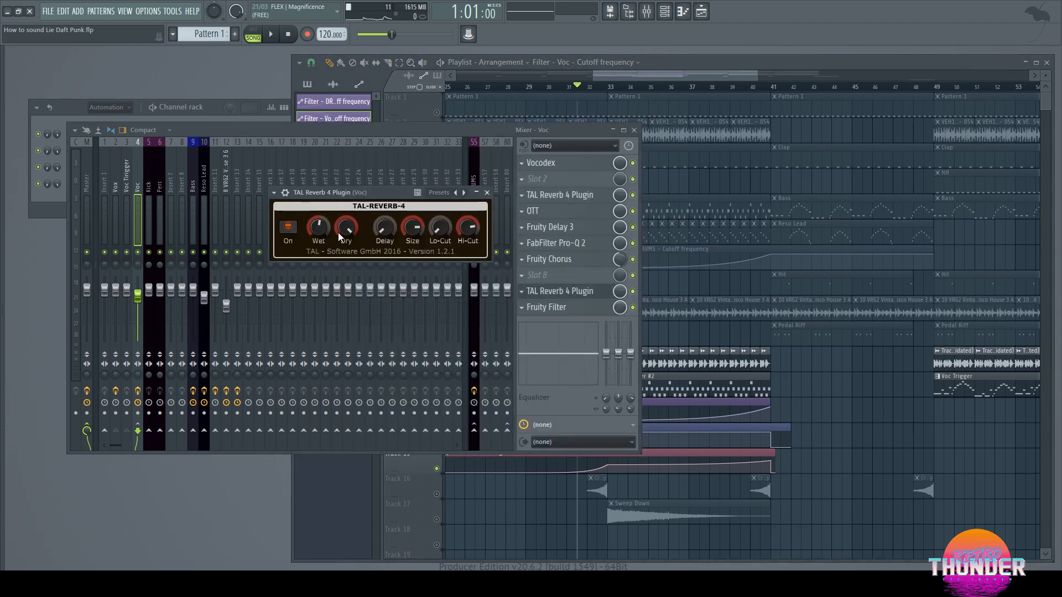
click(803, 410)
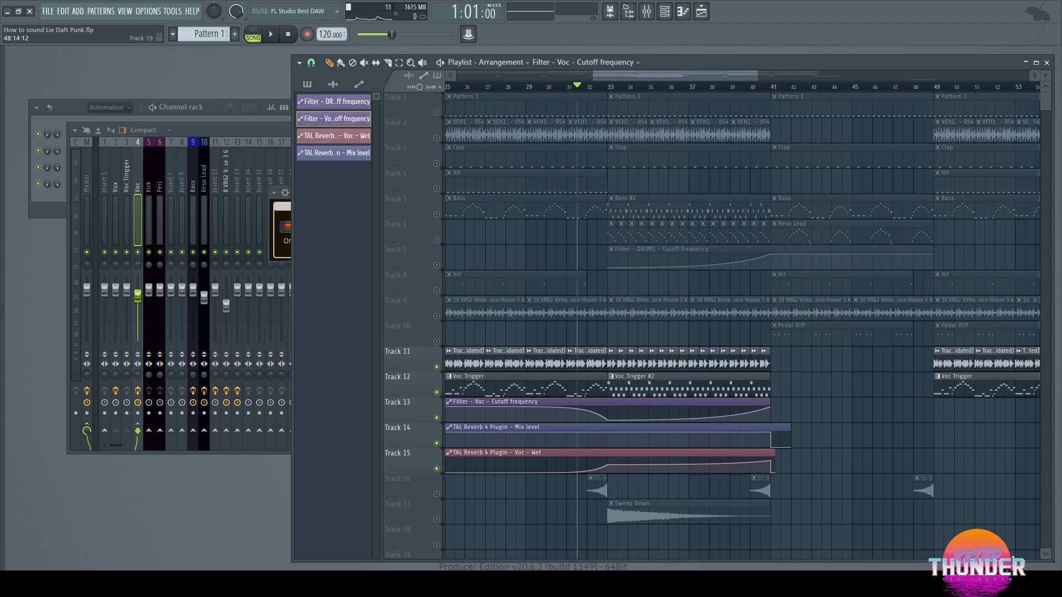
Step: Examine the reverb mix level automation at bar 41 alongside the mix knob for TAL Reverb 4 on the Voc insert
scroll(817, 398, up, 6)
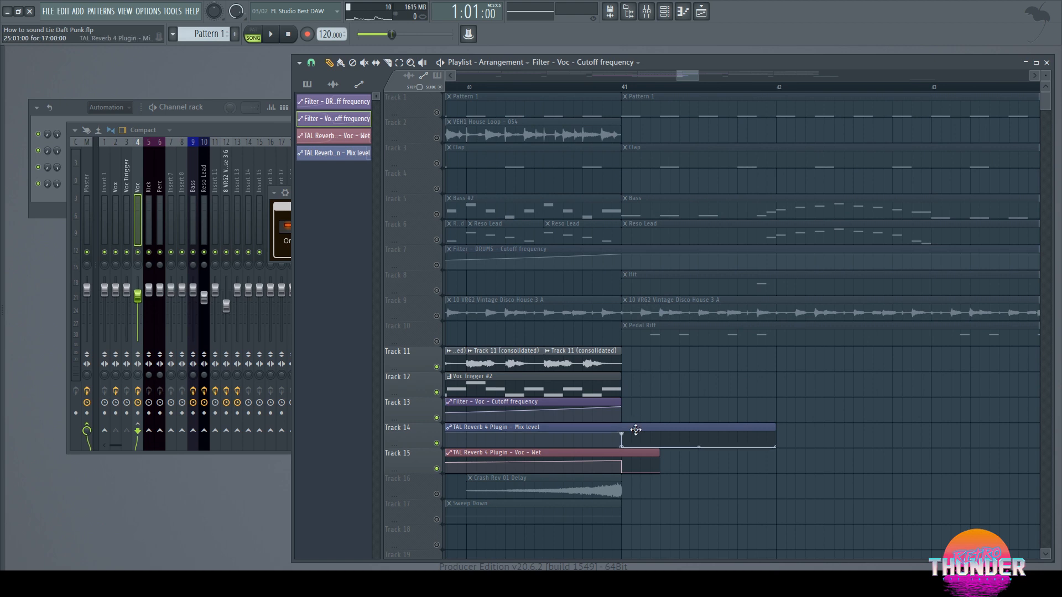
click(262, 133)
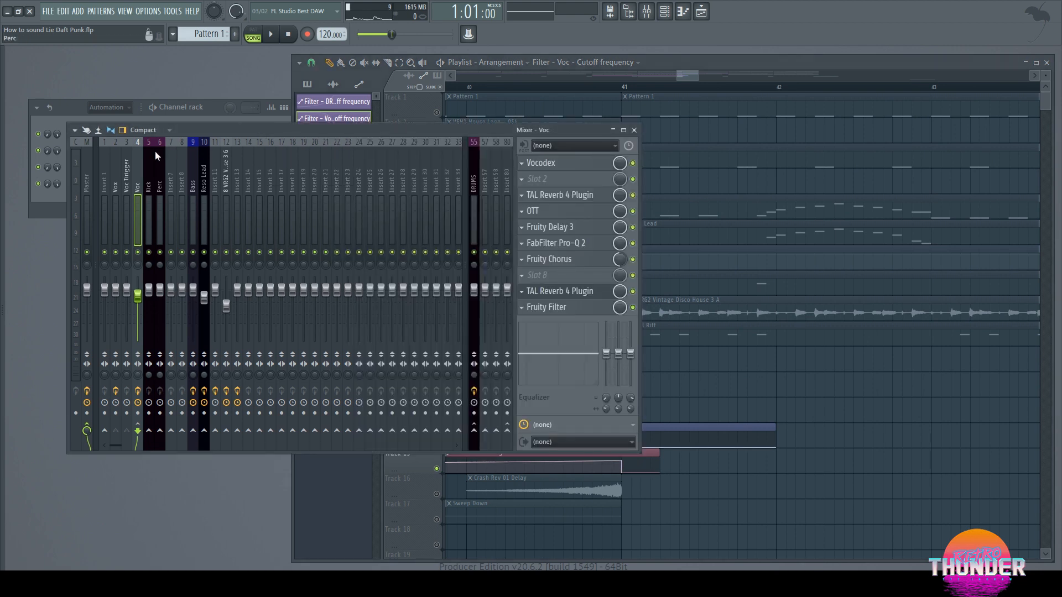
mouse_move(624, 295)
mouse_down()
mouse_move(625, 321)
mouse_move(626, 297)
mouse_up()
right_click(878, 402)
scroll(872, 377, down, 6)
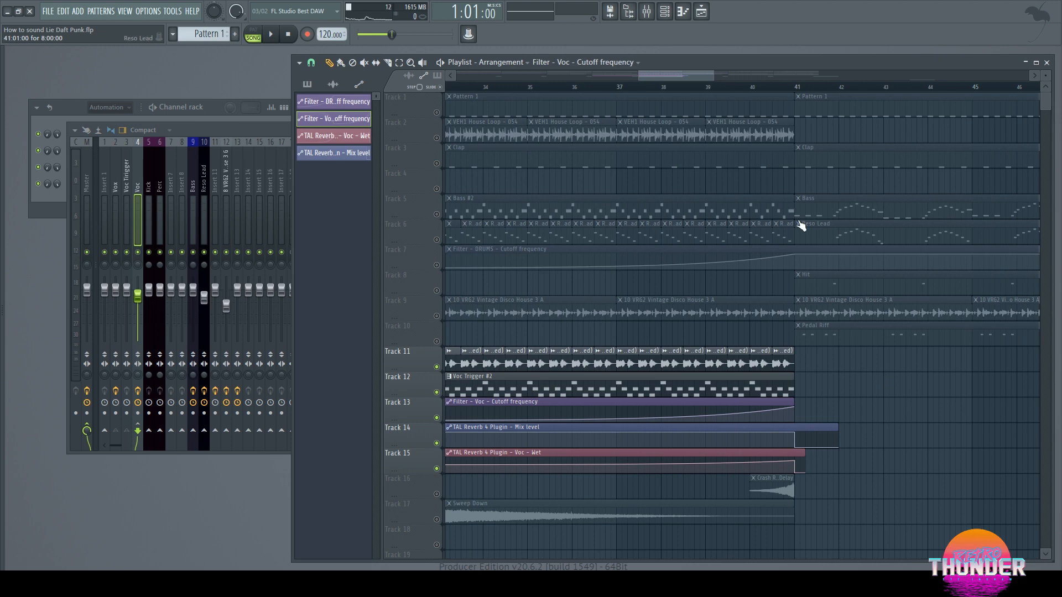
Step: Play the soloed vocal tracks from about bar 39 past bar 41 to hear the reverb cut off, then stop
click(705, 86)
key(space)
scroll(638, 233, down, 4)
scroll(608, 197, down, 3)
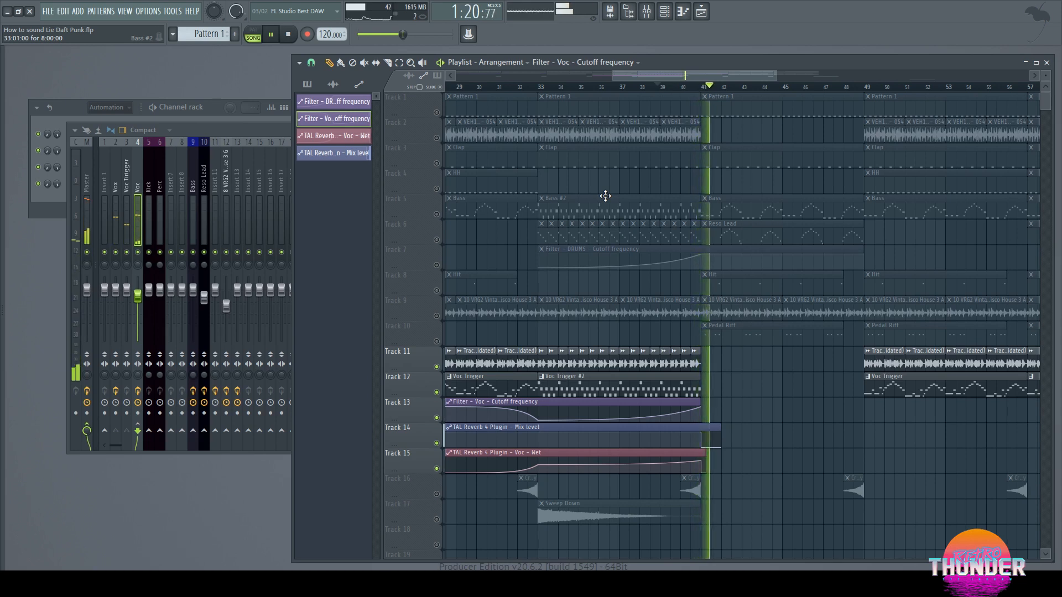
key(space)
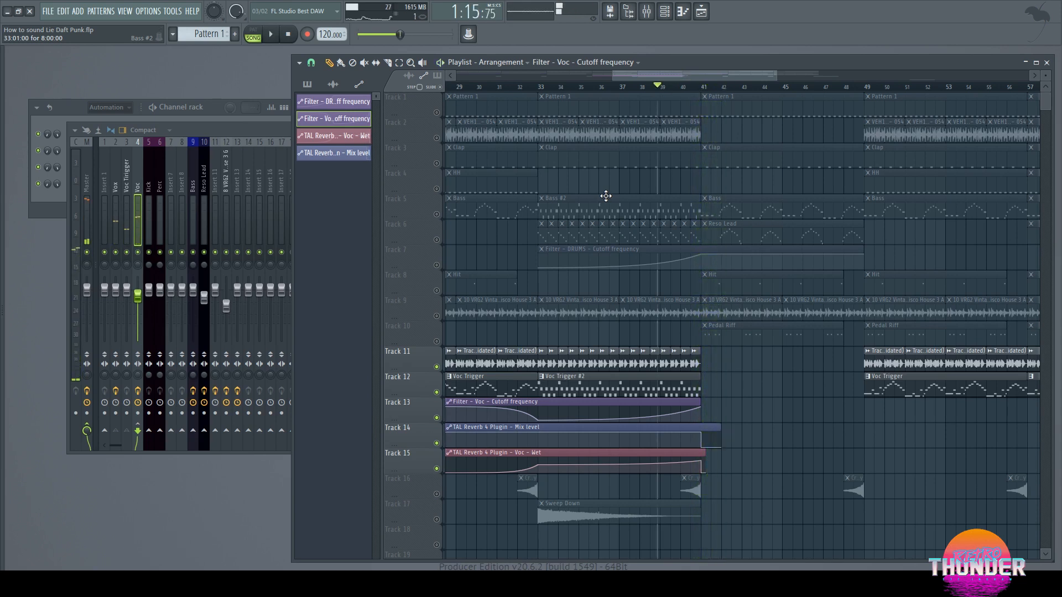
Step: Bring all playlist tracks back from solo and play the full mix from about bar 39 through the bar 41 drop
ctrl+click(437, 342)
ctrl+click(437, 341)
key(space)
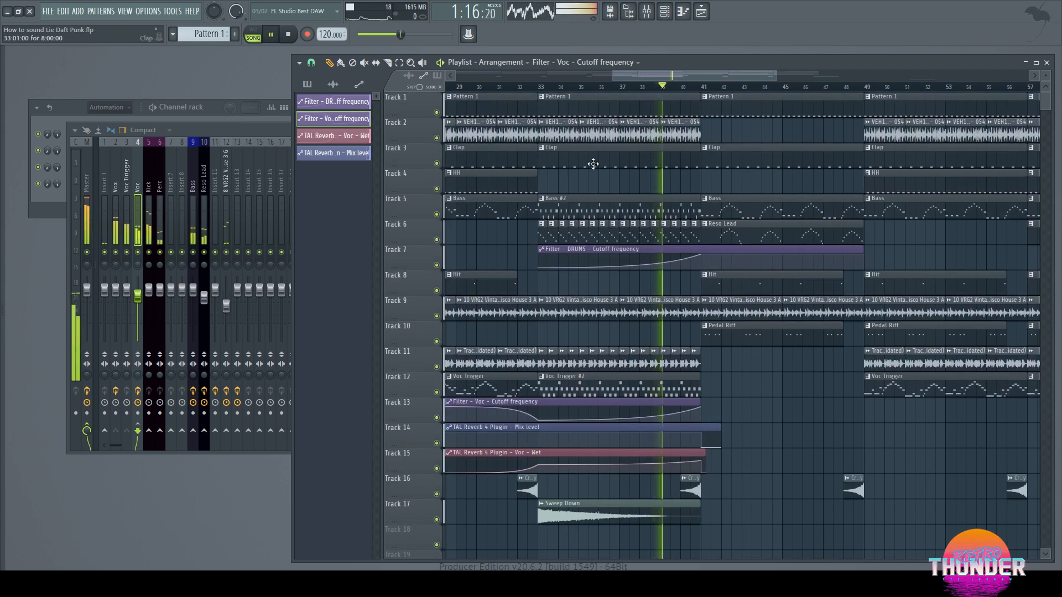
scroll(522, 223, down, 3)
scroll(526, 208, down, 2)
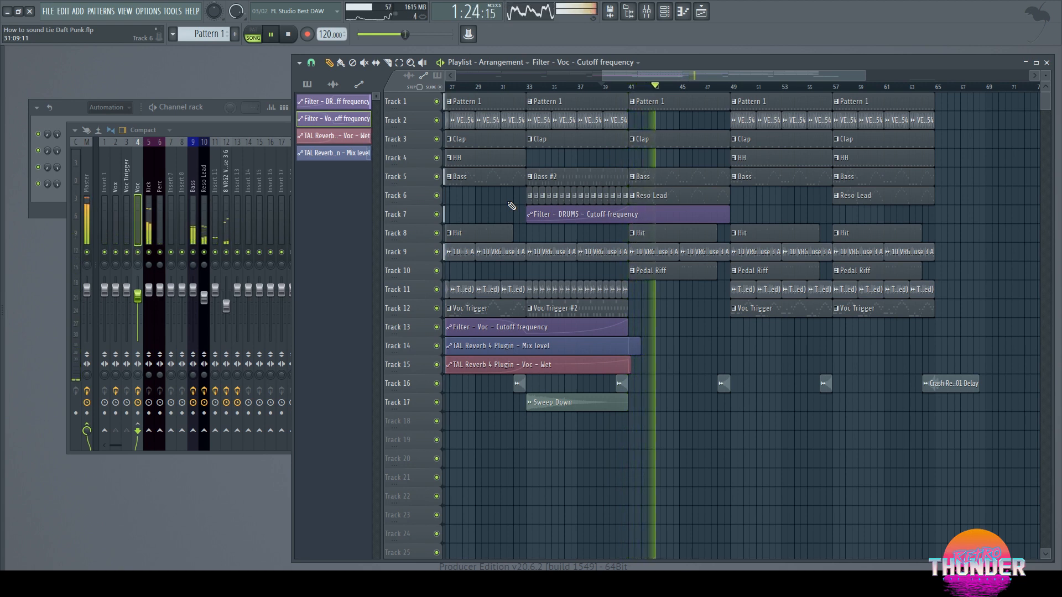
Step: Stop playback, bring up the Voc insert's effect chain in the mixer and close the mixer
key(space)
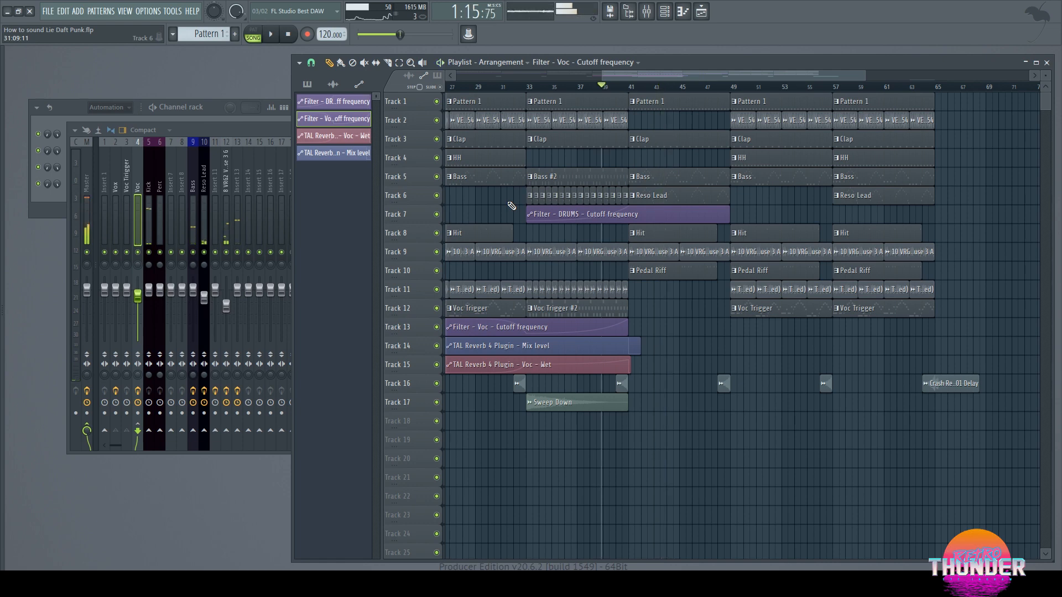
click(264, 138)
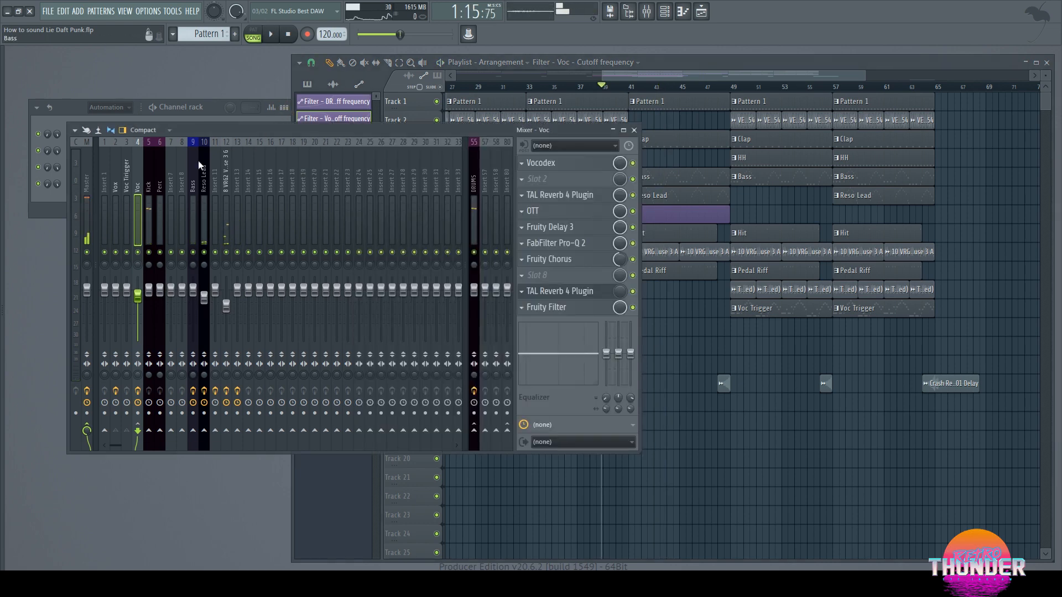
click(634, 130)
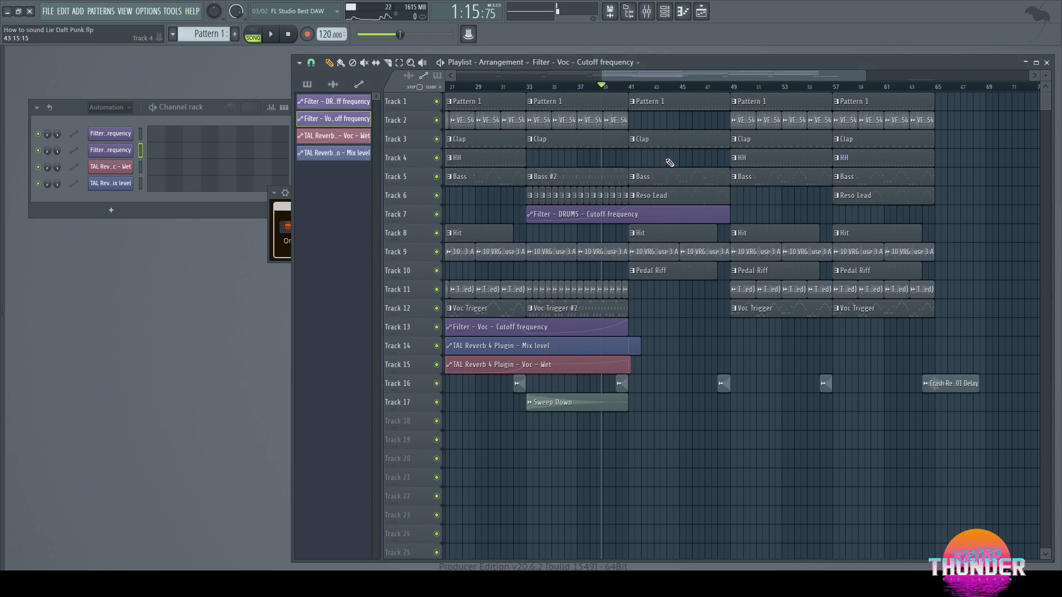